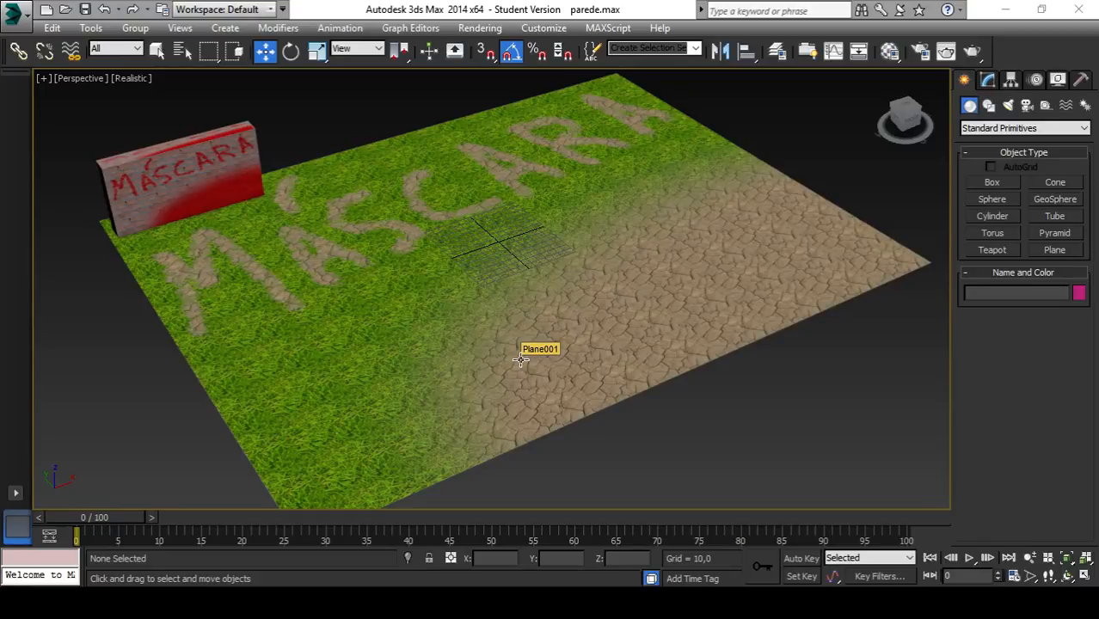
- Examine the brick wall's red MÁSCARA lettering and painted gradient up close from several angles
alt+middle_drag(520, 360, 486, 358)
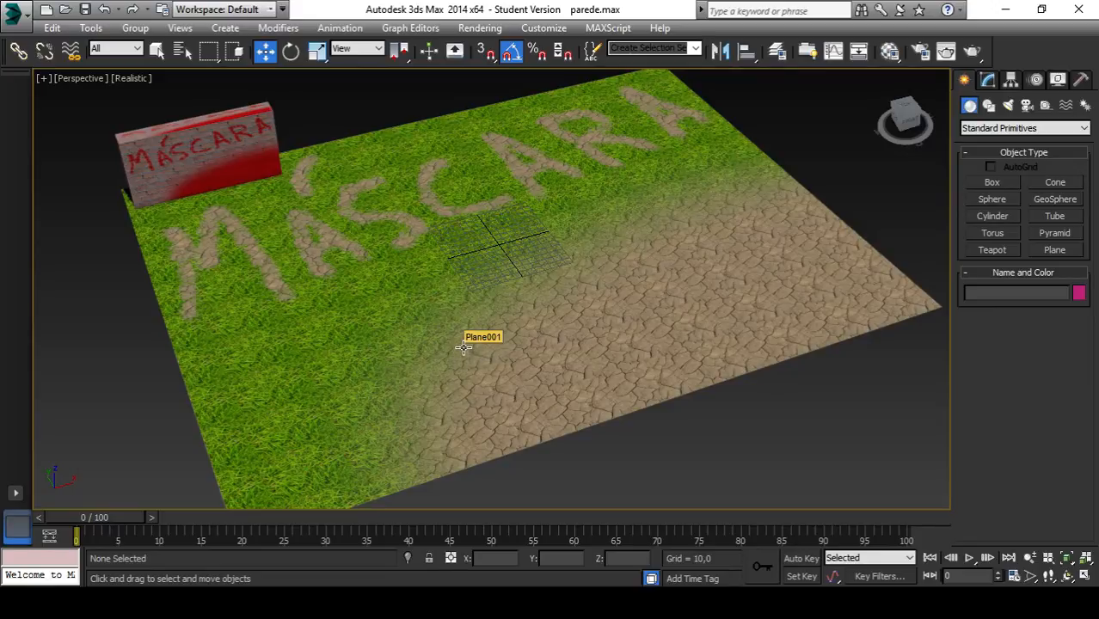
mouse_move(463, 347)
alt+middle_down()
mouse_move(456, 320)
mouse_move(378, 350)
mouse_move(461, 350)
alt+middle_up()
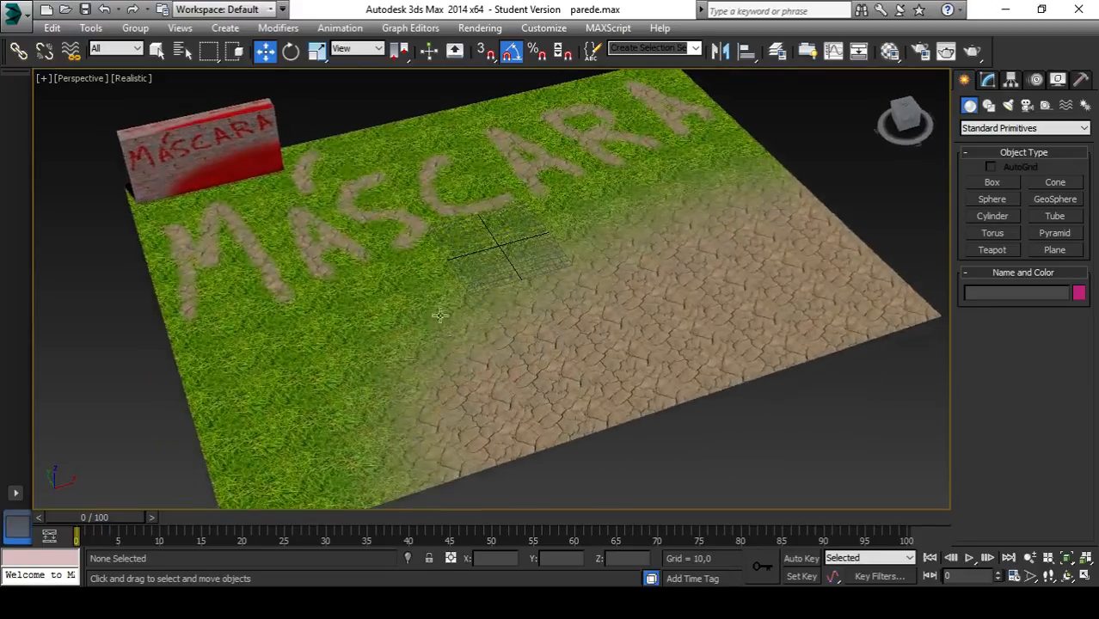
middle_drag(429, 298, 606, 384)
scroll(313, 244, up, 3)
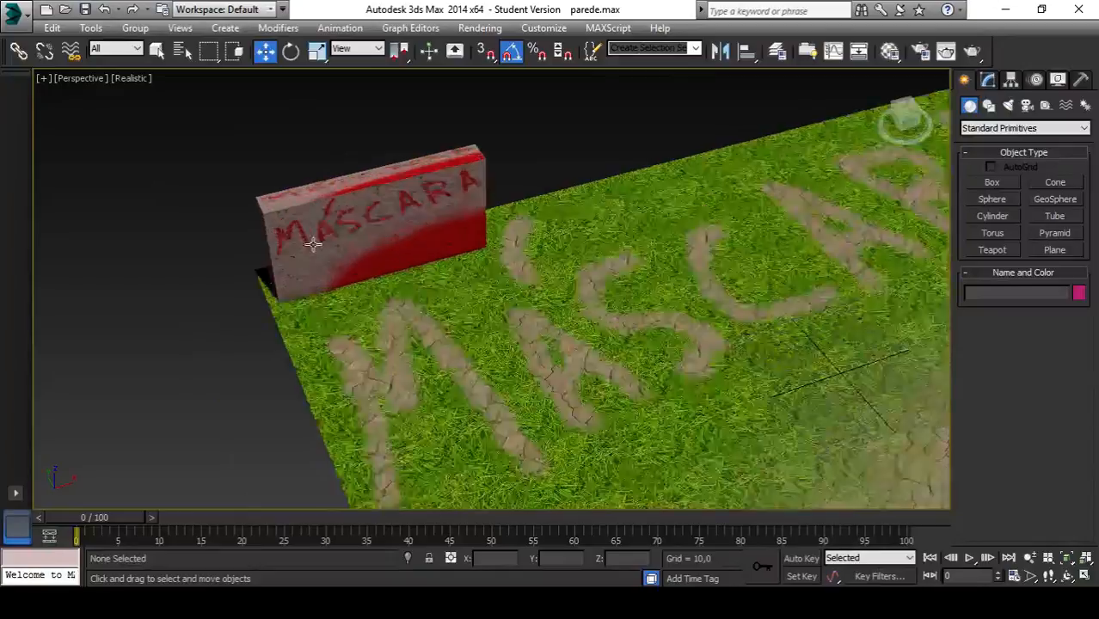
mouse_move(313, 244)
alt+middle_down()
mouse_move(363, 300)
mouse_move(385, 272)
alt+middle_up()
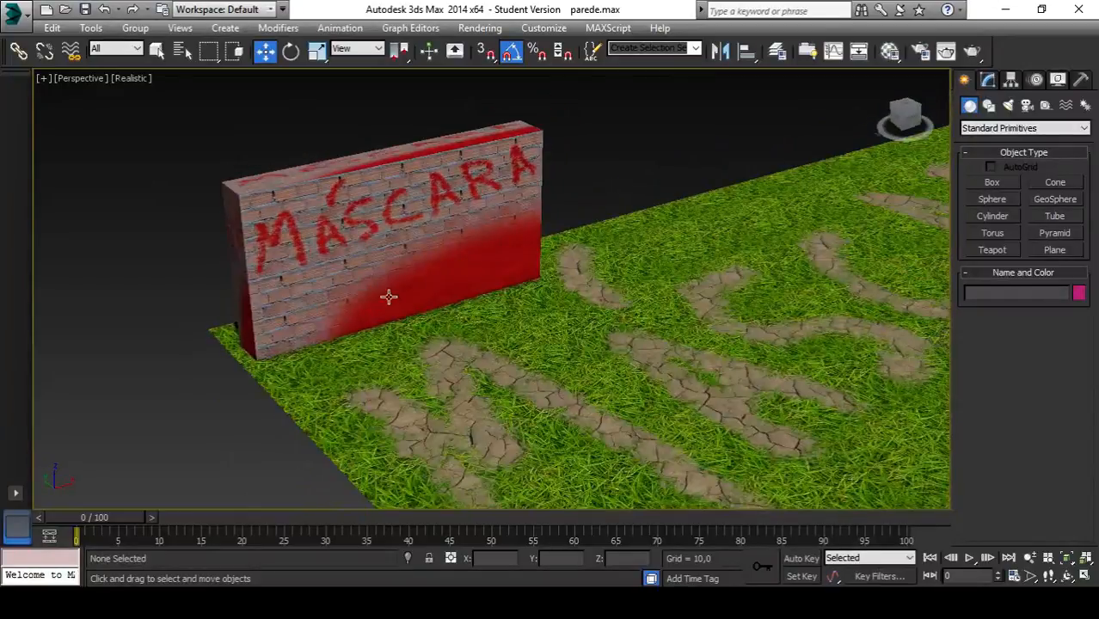
scroll(400, 297, up, 8)
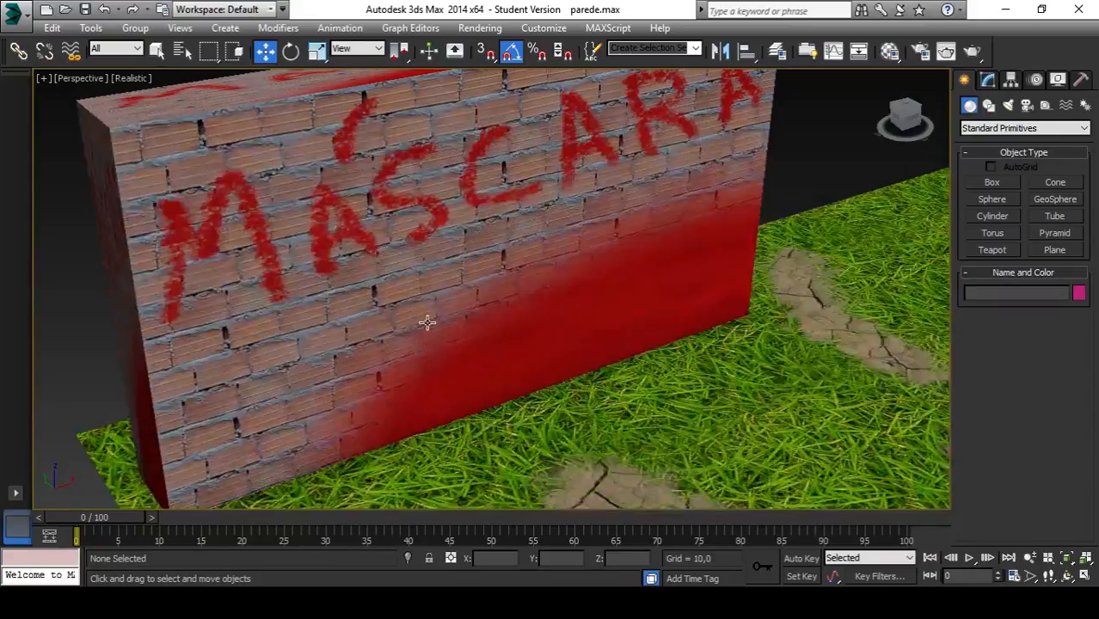
alt+middle_drag(427, 322, 455, 324)
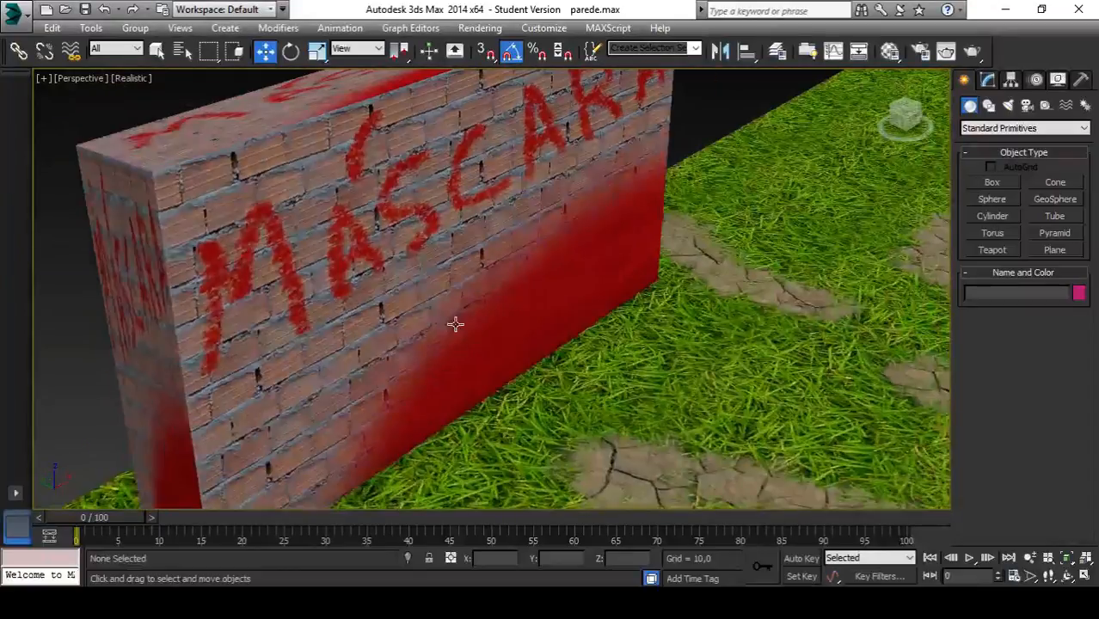
scroll(440, 298, down, 3)
scroll(435, 301, up, 3)
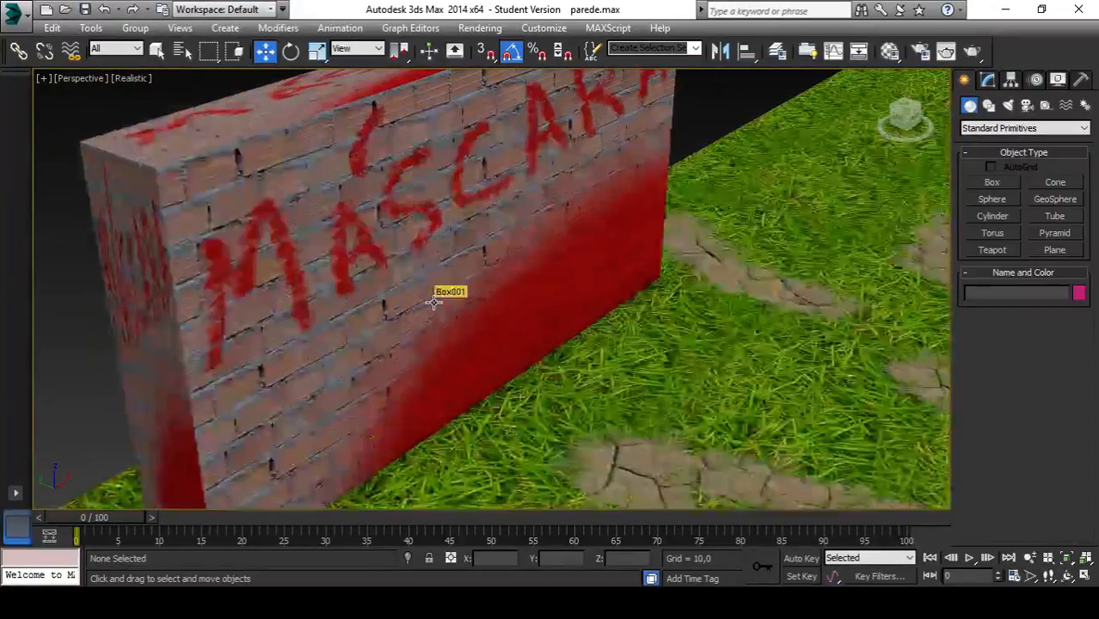
alt+middle_drag(529, 329, 529, 301)
scroll(314, 259, down, 3)
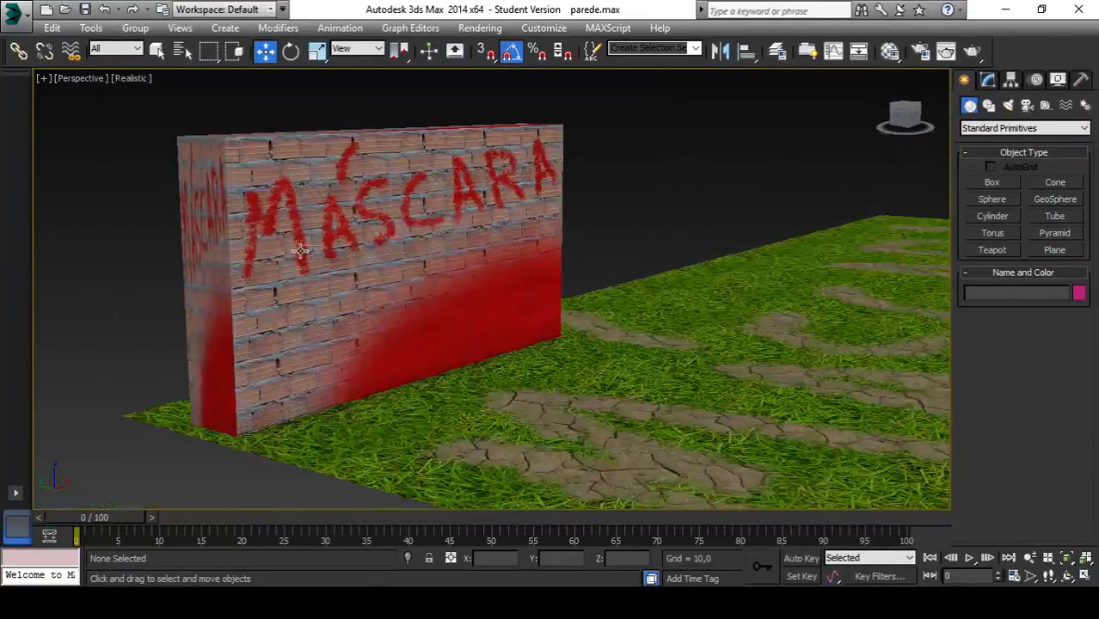
- Inspect the ground plane's MÁSCARA lettering and the blend between the grass and cracked-earth textures
scroll(472, 300, down, 3)
alt+middle_drag(584, 306, 506, 265)
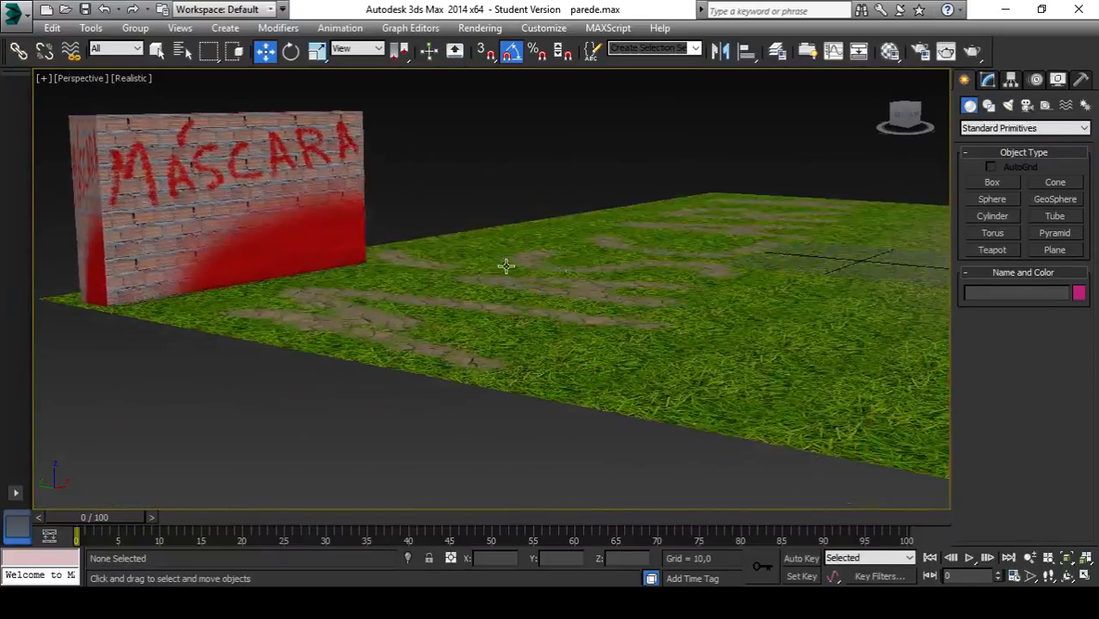
alt+middle_drag(589, 272, 547, 314)
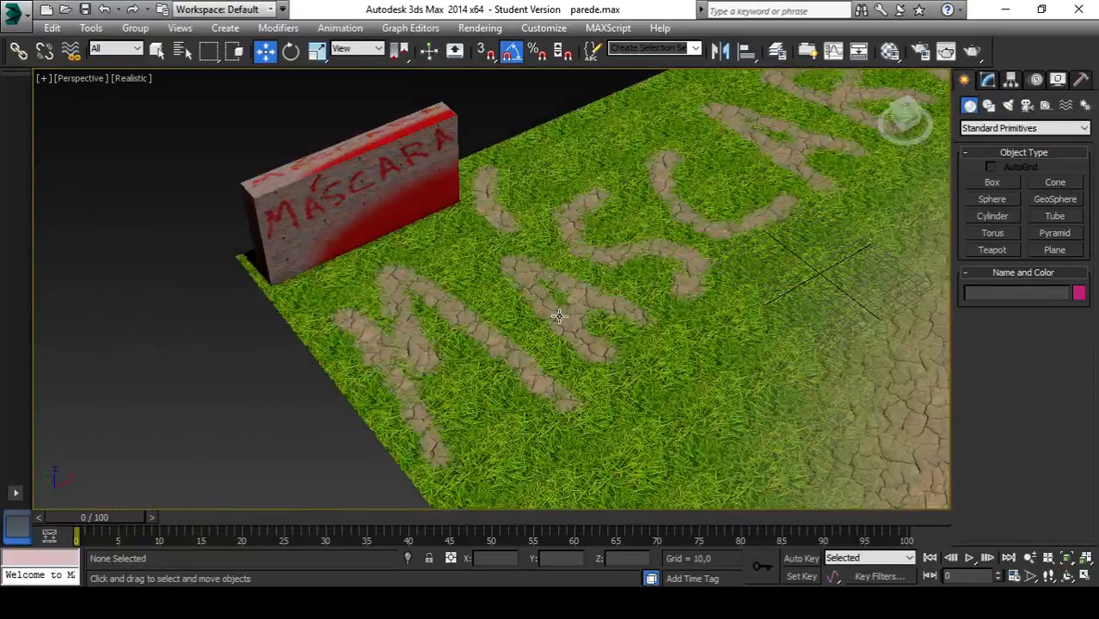
scroll(559, 317, down, 3)
alt+middle_drag(658, 326, 559, 340)
scroll(546, 339, down, 3)
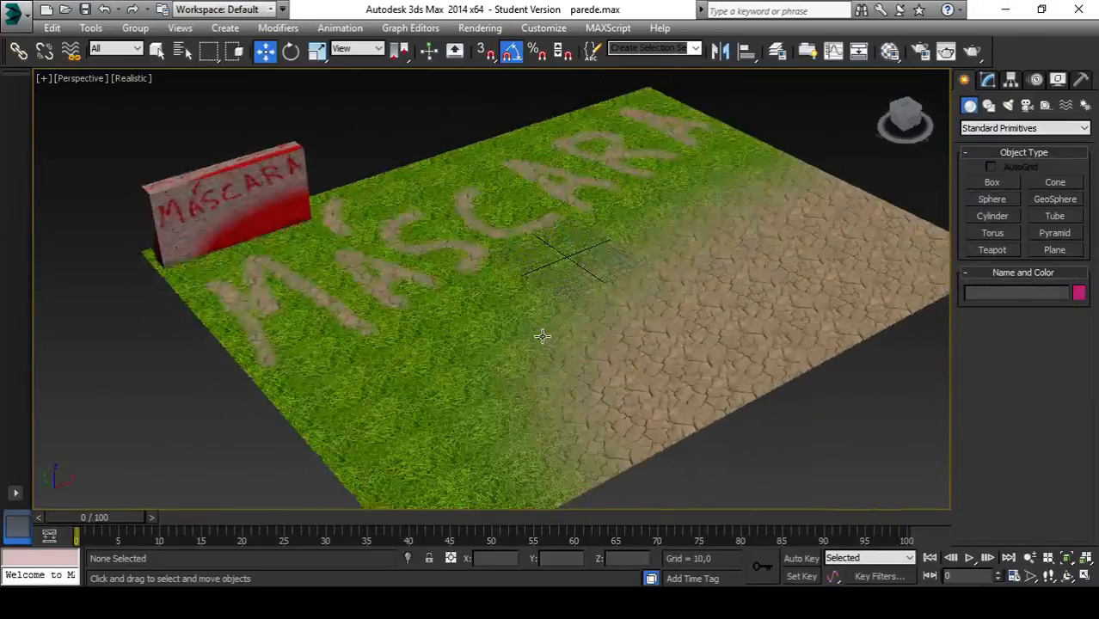
scroll(486, 344, up, 8)
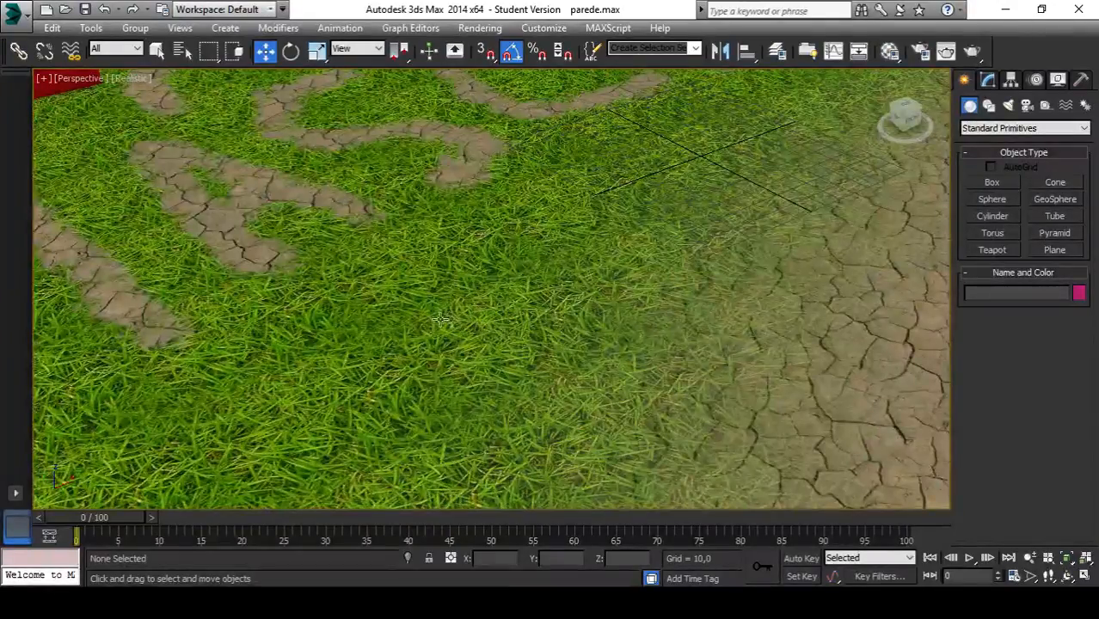
scroll(449, 311, up, 4)
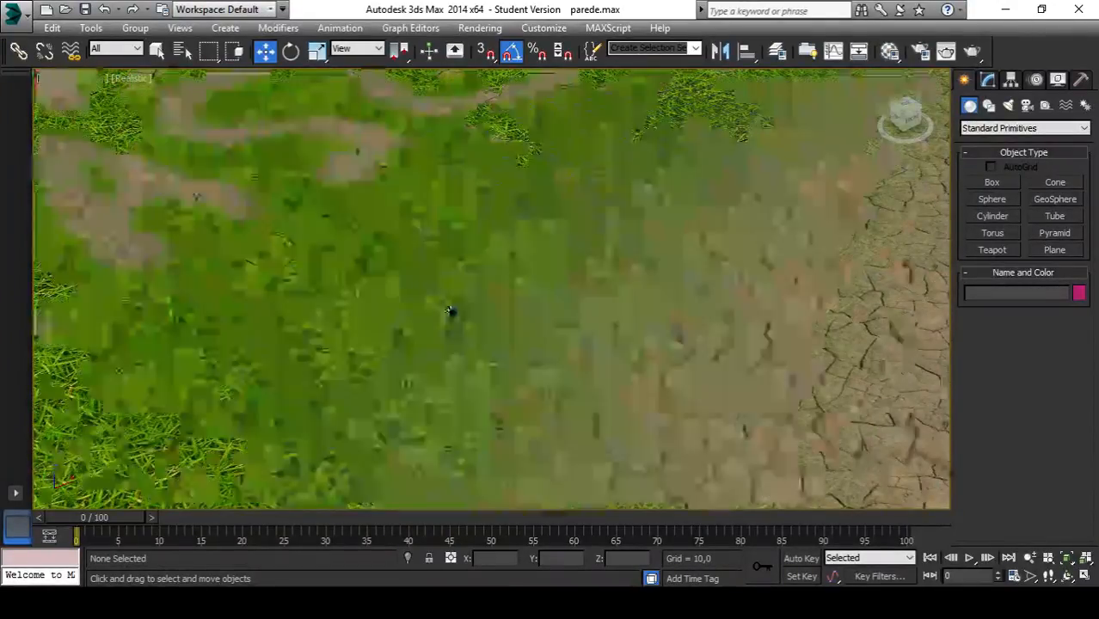
scroll(449, 311, down, 5)
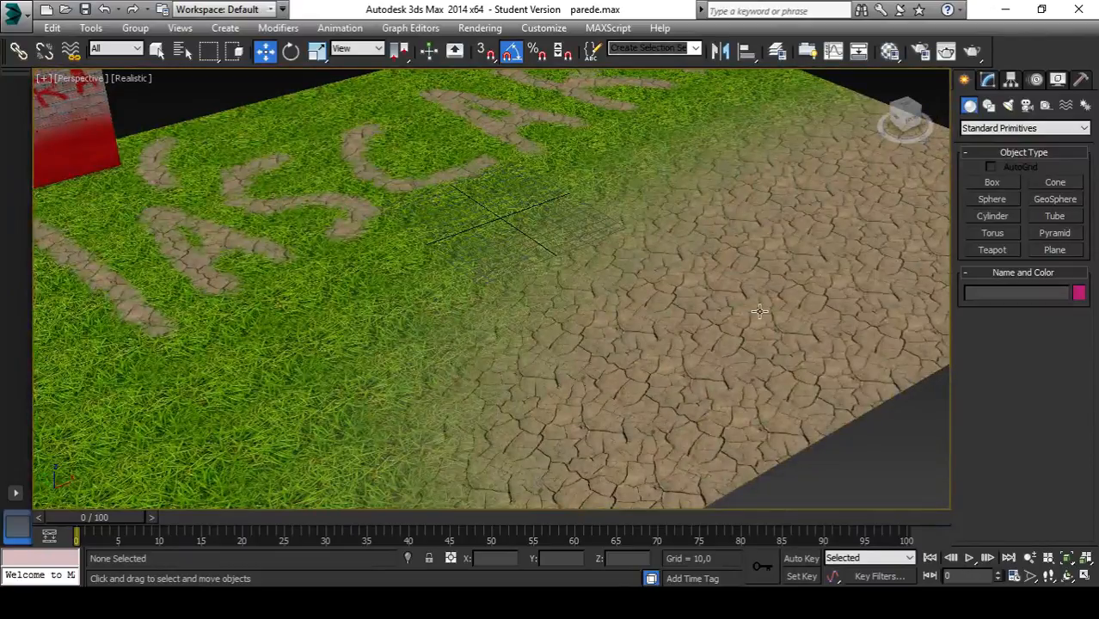
alt+middle_drag(756, 288, 753, 350)
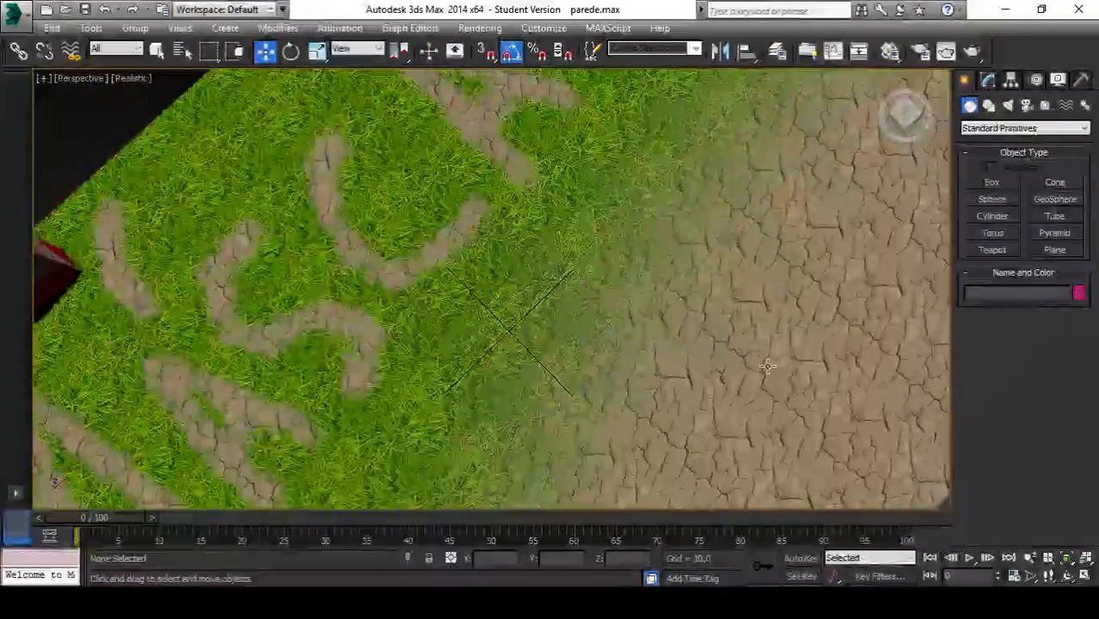
scroll(724, 343, down, 4)
scroll(721, 344, up, 4)
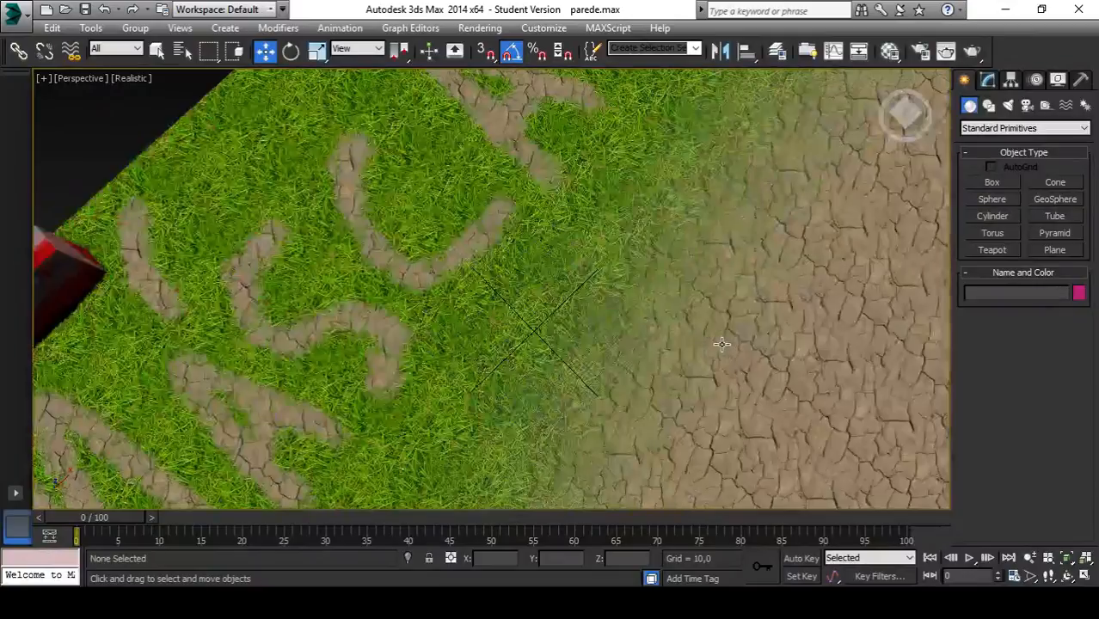
alt+middle_drag(721, 344, 705, 281)
scroll(606, 267, down, 5)
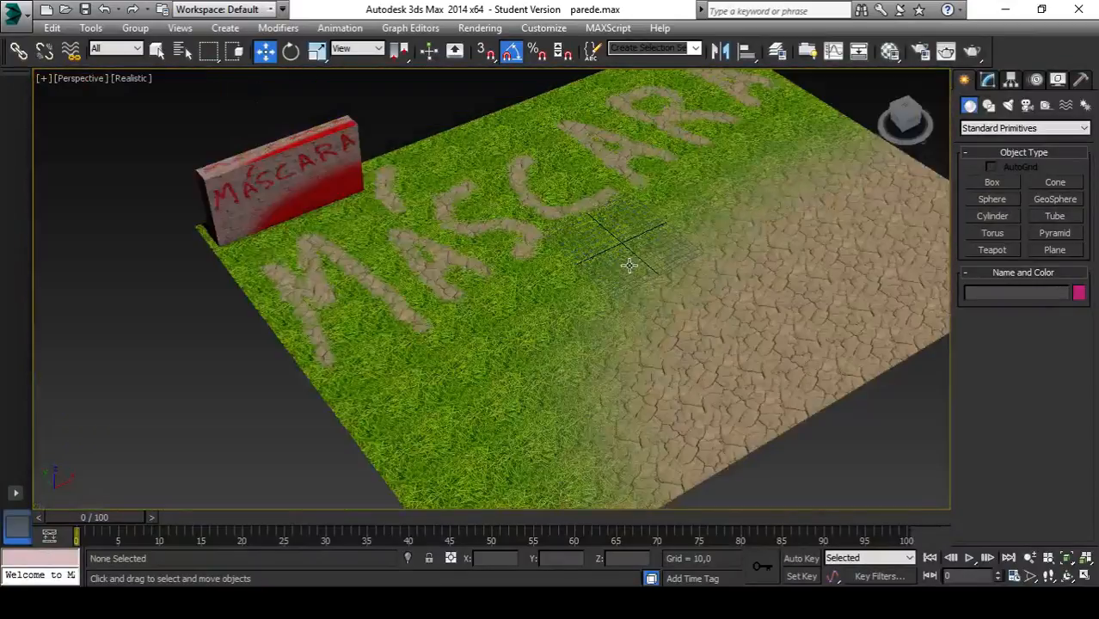
- Compare the masked textures on the wall and the ground plane from low and high viewpoints
alt+middle_drag(665, 266, 607, 314)
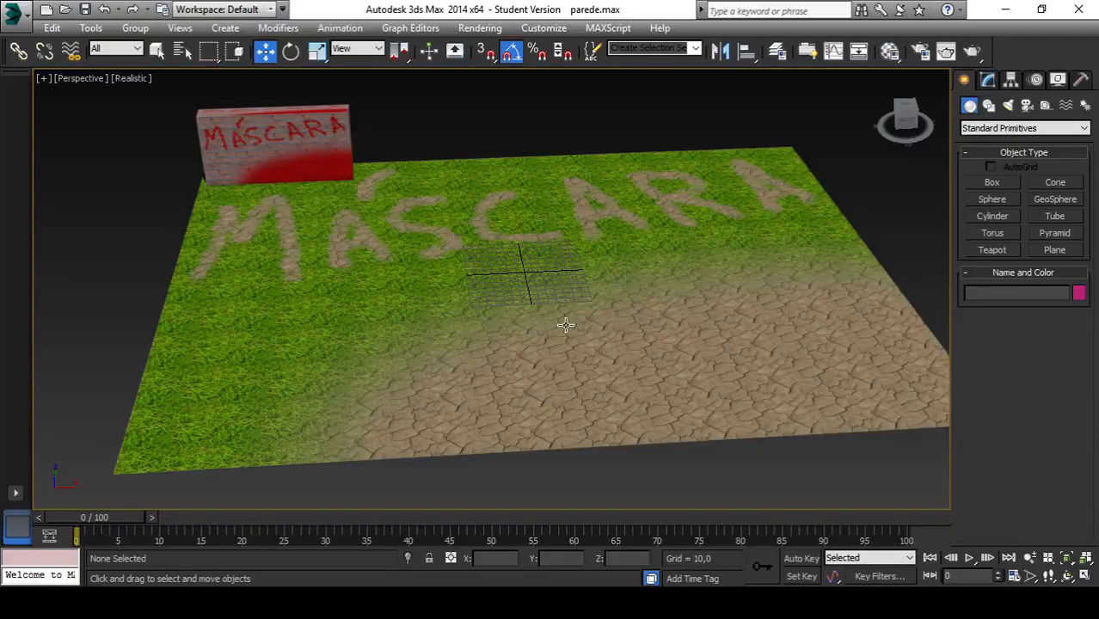
alt+middle_drag(504, 308, 553, 326)
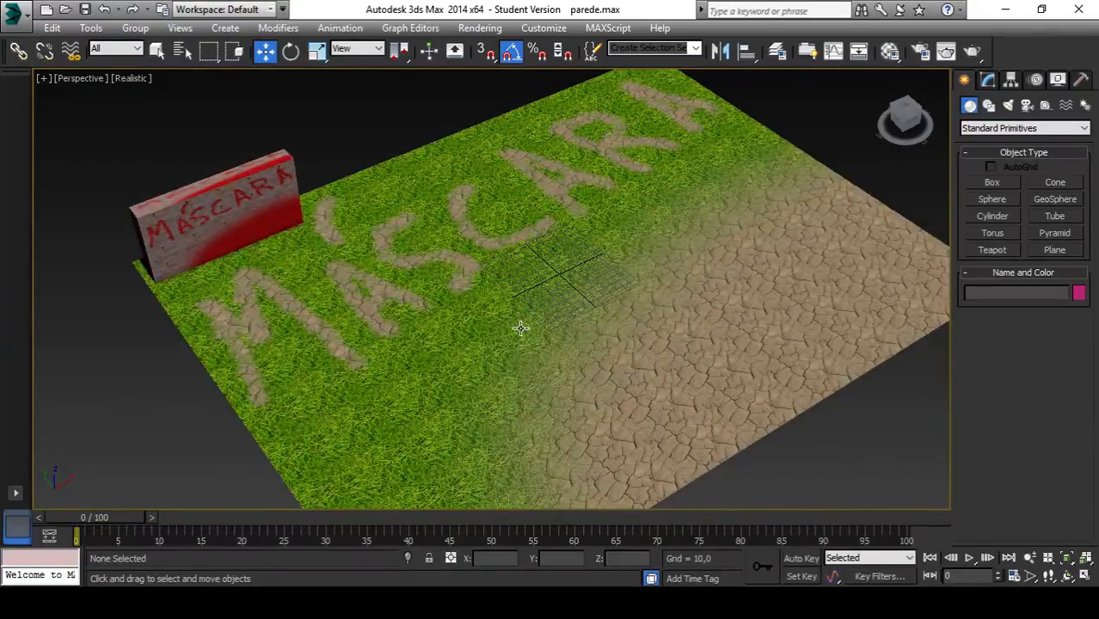
middle_drag(515, 324, 454, 326)
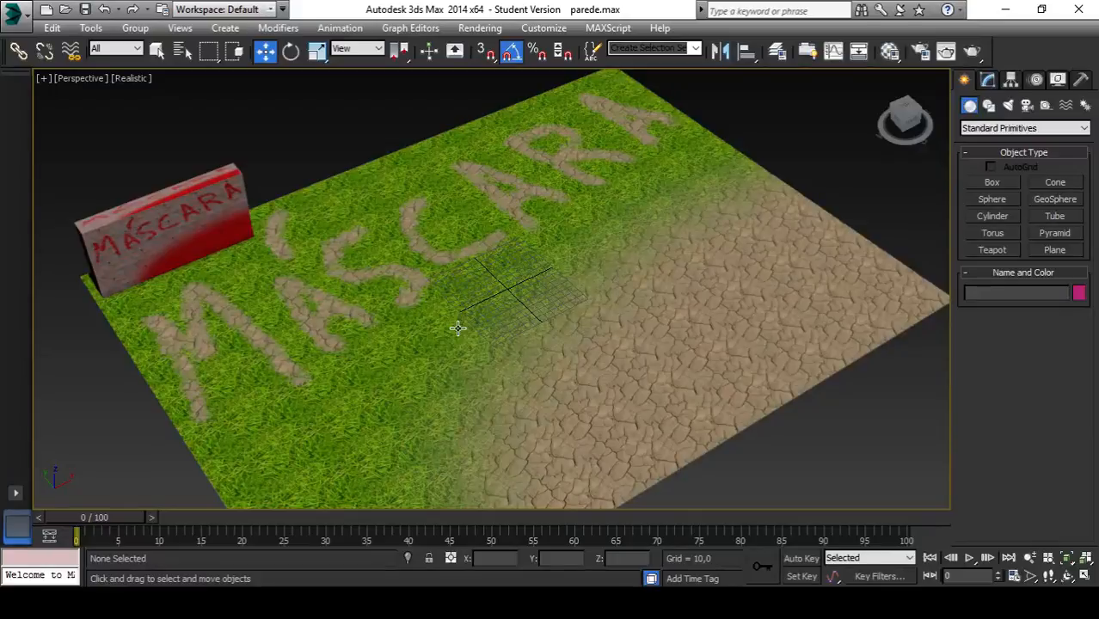
alt+middle_drag(483, 319, 538, 276)
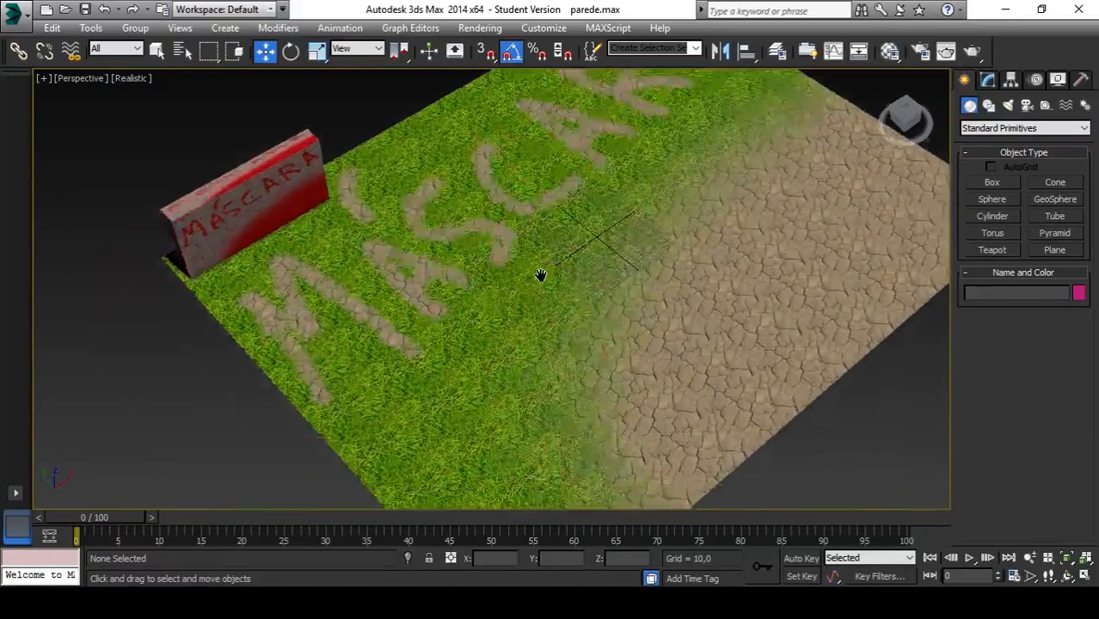
scroll(387, 336, down, 2)
scroll(387, 332, down, 2)
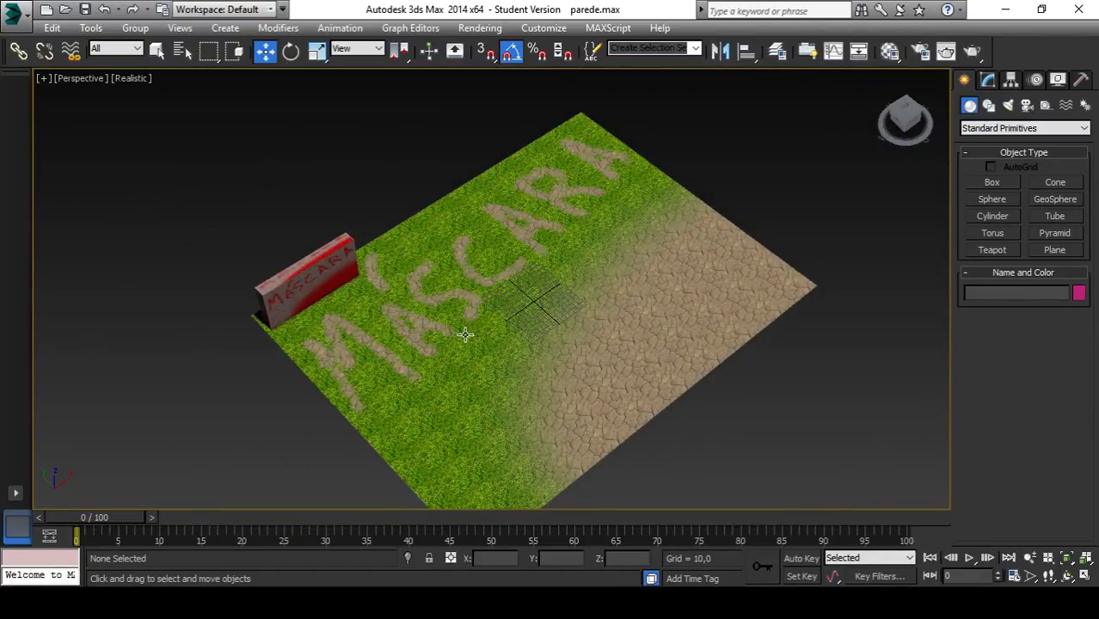
alt+middle_drag(464, 335, 415, 327)
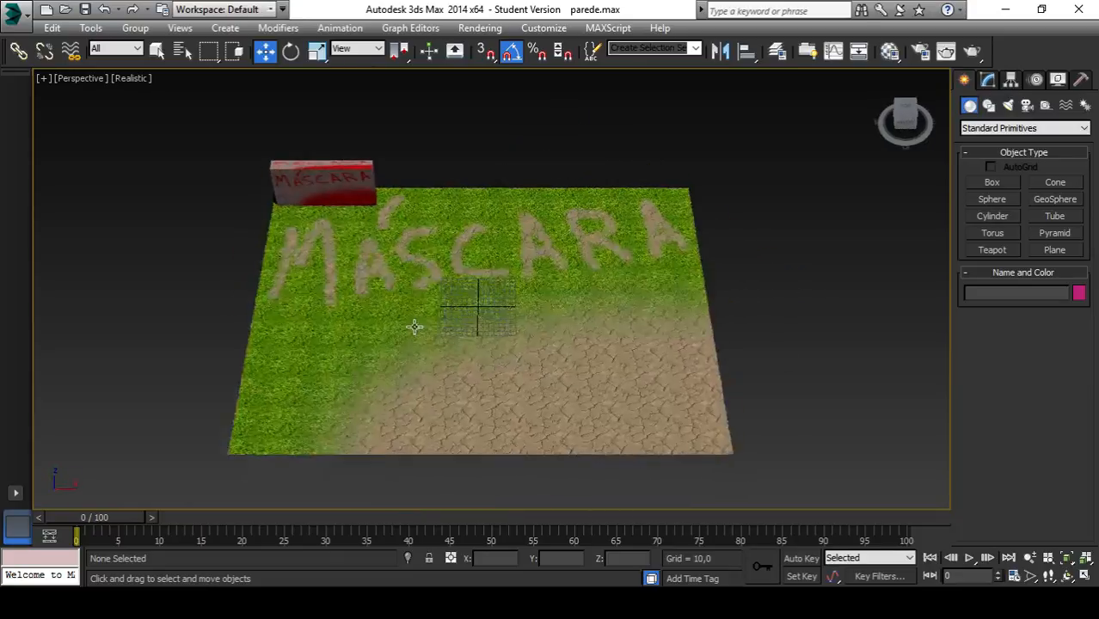
scroll(414, 327, up, 4)
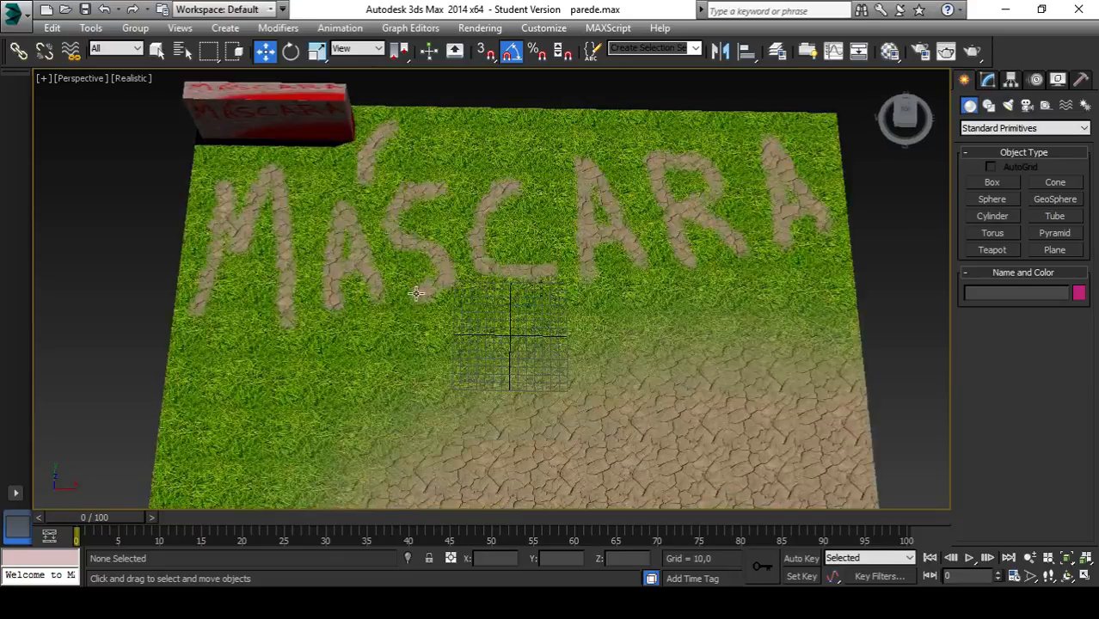
scroll(416, 294, down, 3)
alt+middle_drag(434, 363, 457, 304)
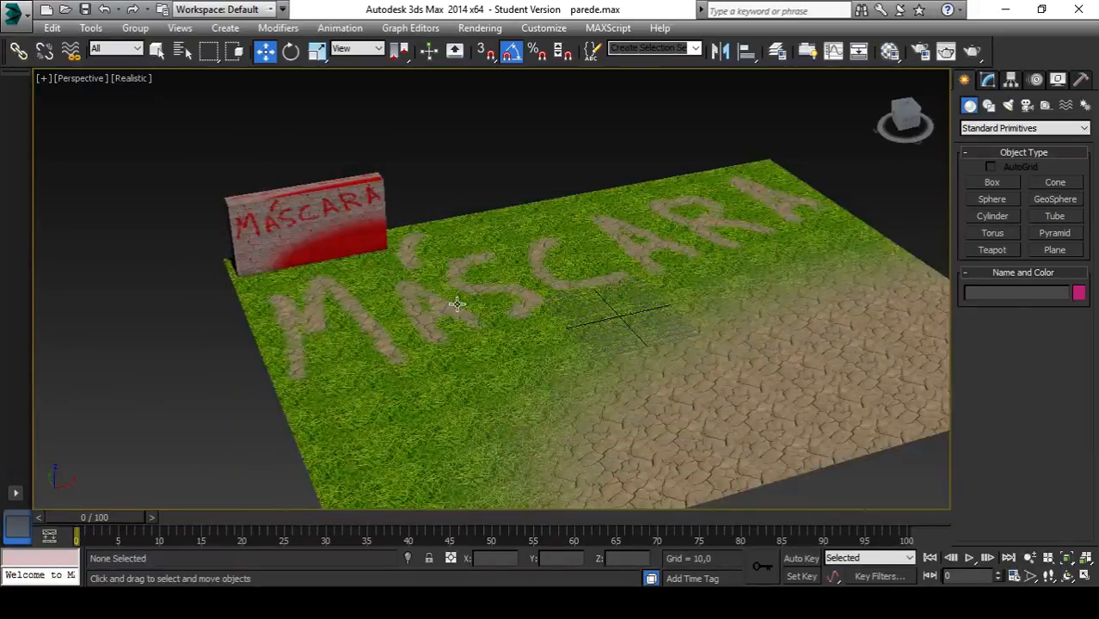
scroll(352, 263, up, 2)
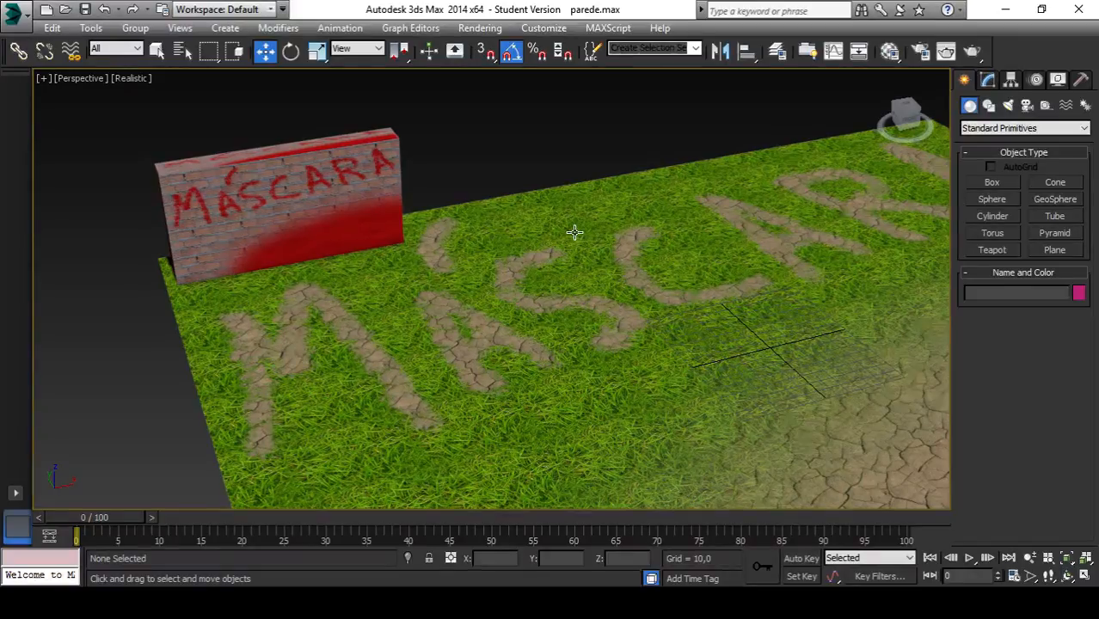
scroll(574, 233, down, 3)
mouse_move(513, 191)
alt+middle_down()
mouse_move(529, 263)
mouse_move(510, 190)
alt+middle_up()
scroll(484, 191, up, 5)
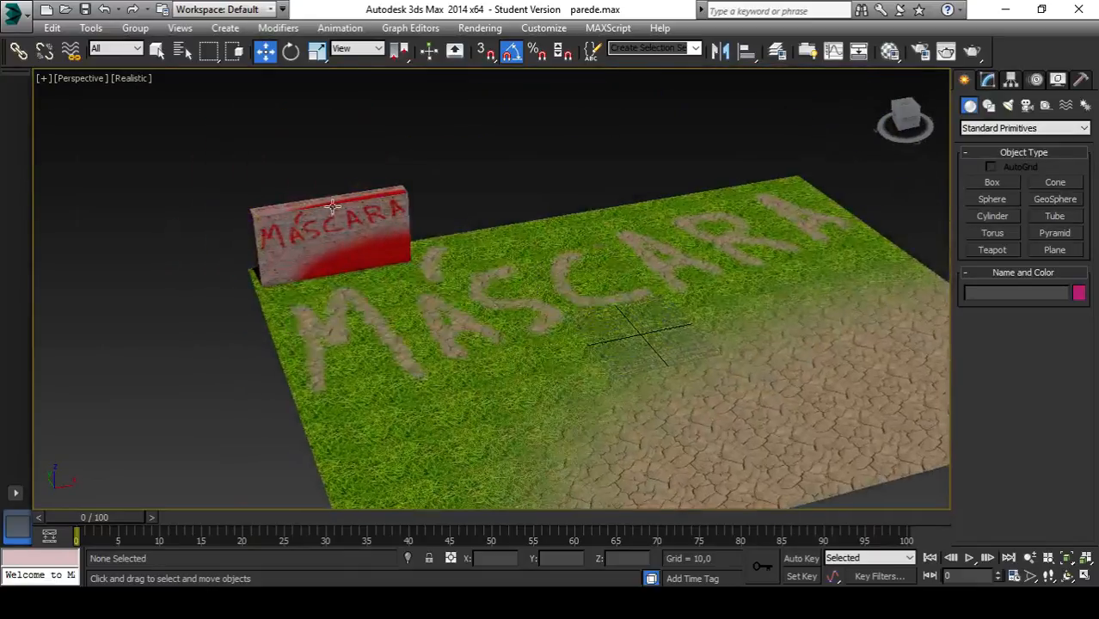
scroll(480, 184, down, 5)
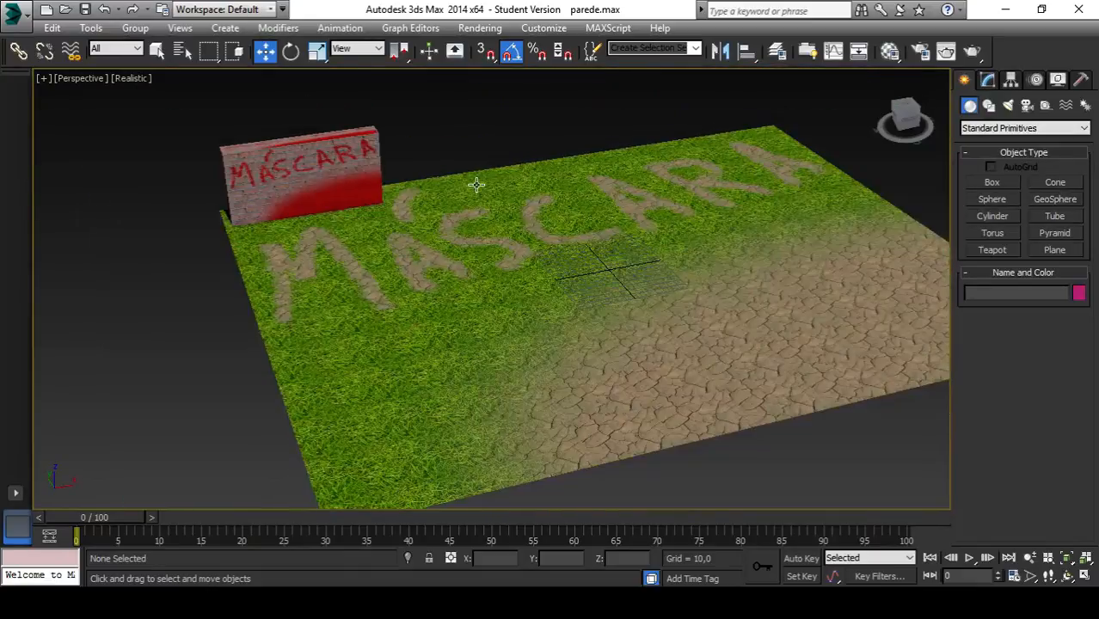
alt+middle_drag(559, 226, 518, 294)
scroll(555, 307, down, 3)
scroll(567, 304, up, 3)
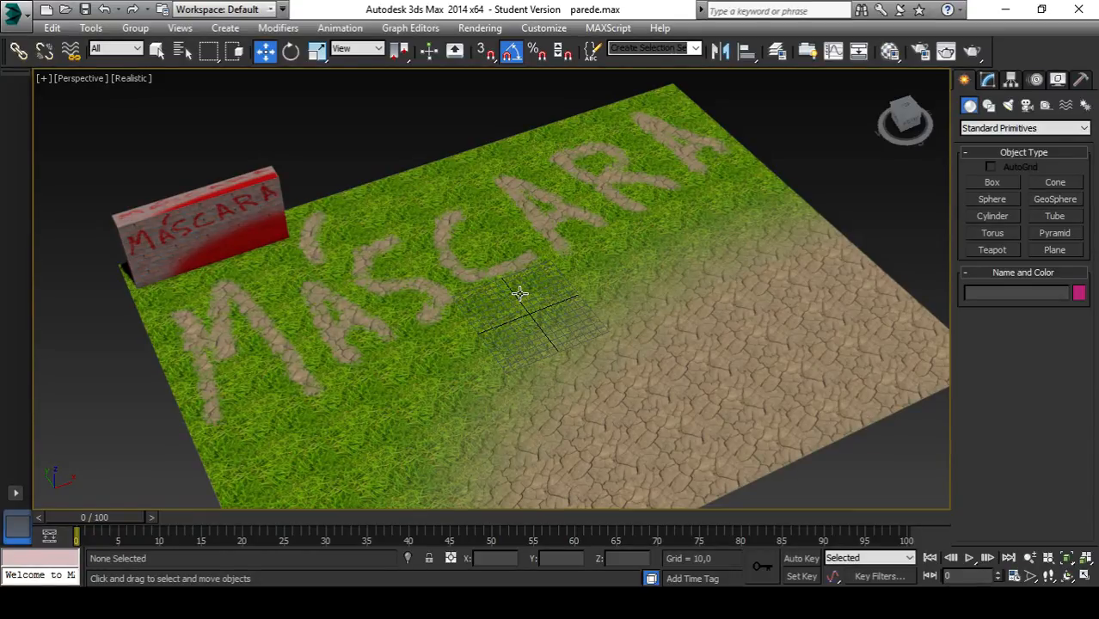
mouse_move(532, 325)
alt+middle_down()
mouse_move(548, 293)
mouse_move(547, 338)
alt+middle_up()
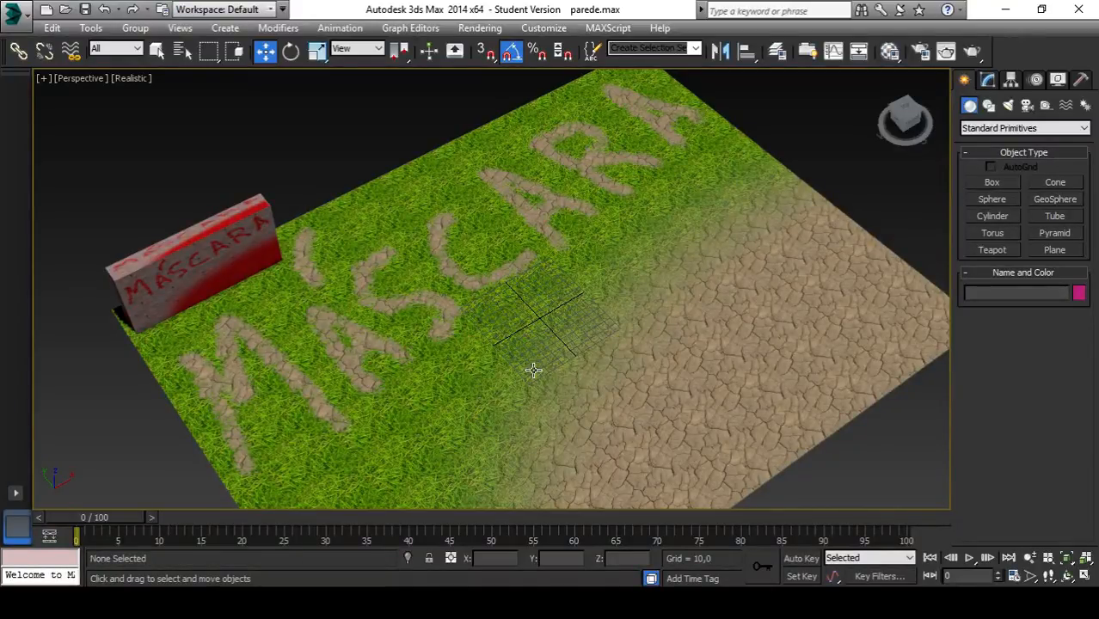
mouse_move(530, 371)
alt+middle_down()
mouse_move(532, 321)
mouse_move(529, 374)
alt+middle_up()
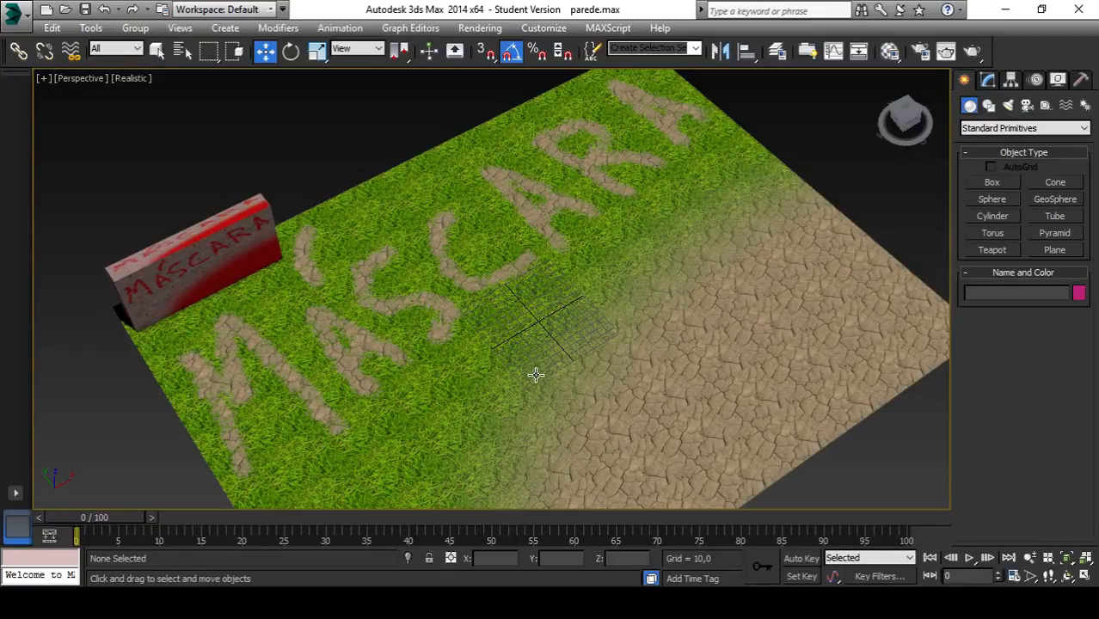
alt+middle_drag(534, 375, 528, 341)
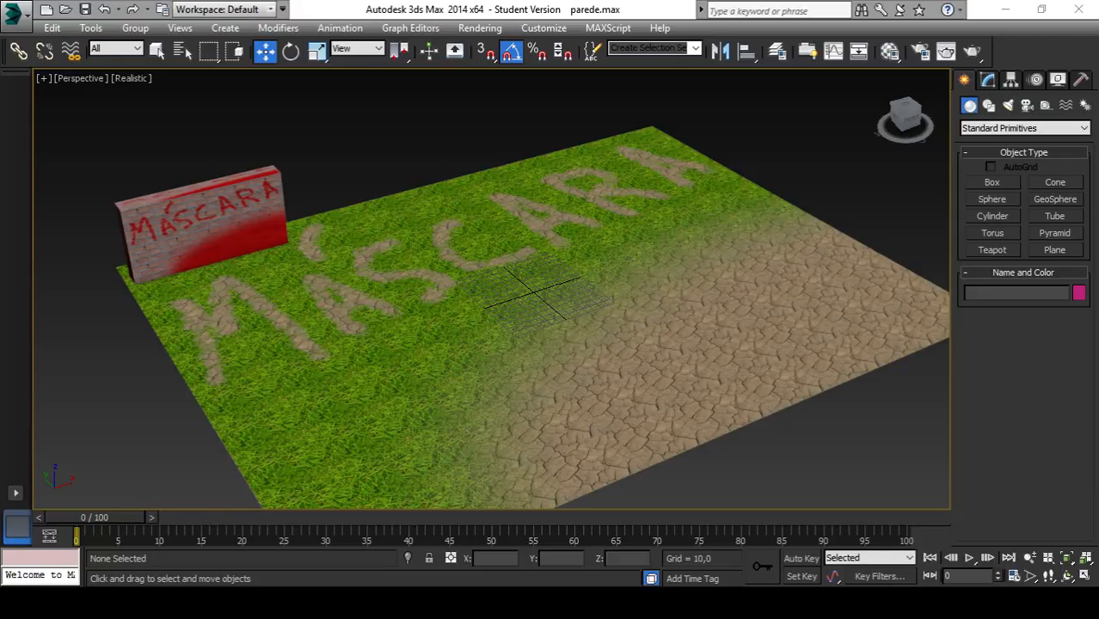
- Switch to the text document, then reposition and enlarge its window over the scene to read section 3.3.3 Material
drag(498, 0, 445, 0)
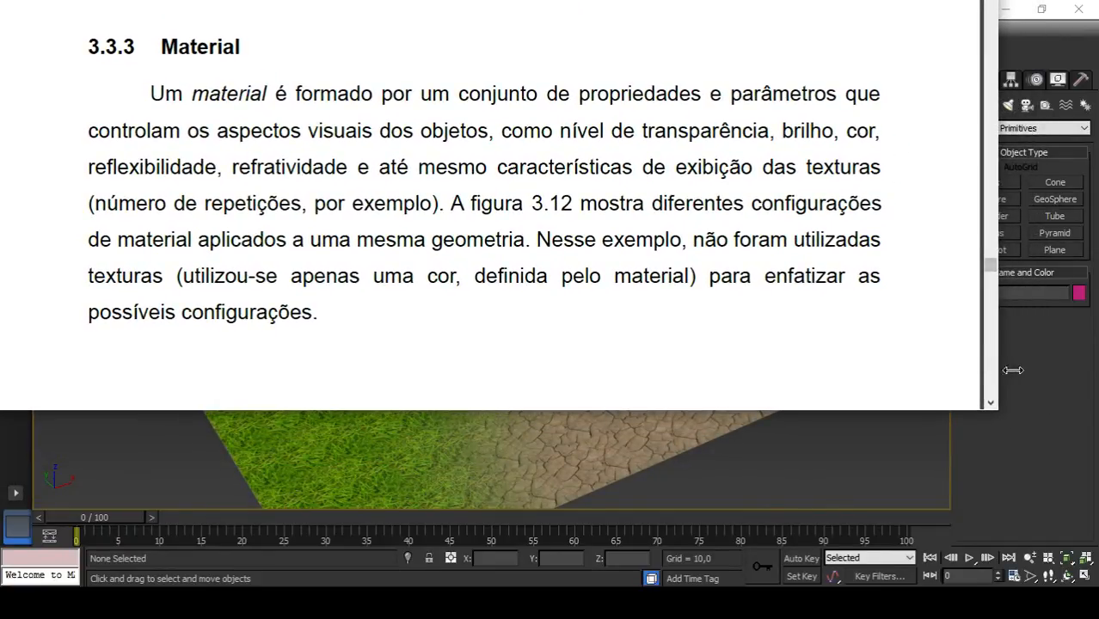
drag(445, 0, 491, 0)
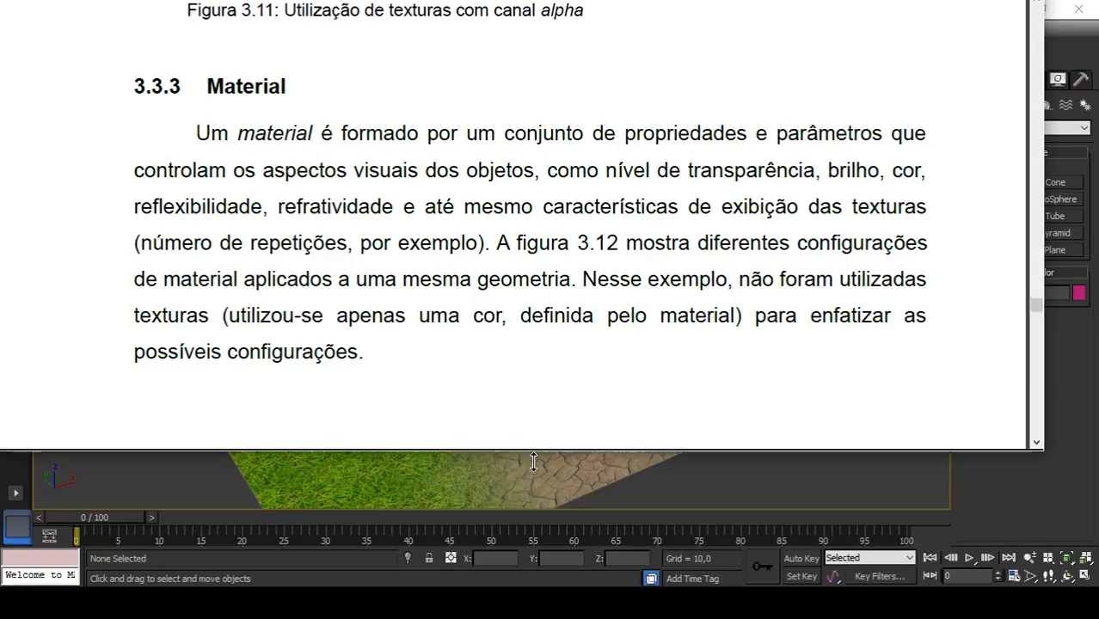
drag(533, 462, 549, 572)
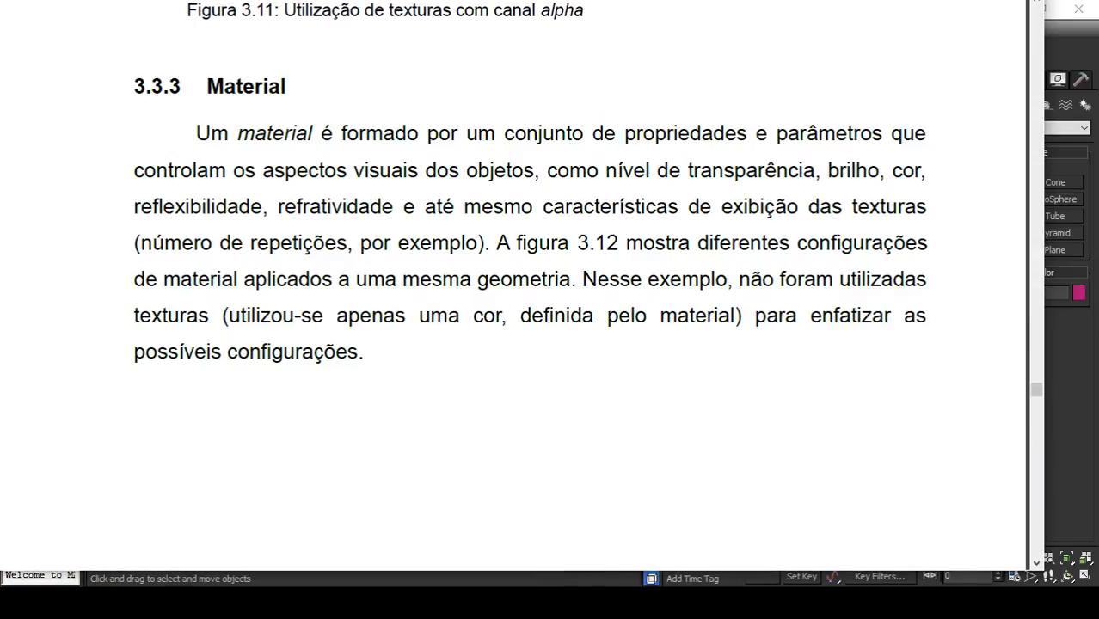
- Look back through the document's texture examples, from Figure 3.11 up to the start of section 3.3.2 Textura
mouse_move(550, 0)
mouse_down()
mouse_move(571, 1)
mouse_move(562, 3)
mouse_up()
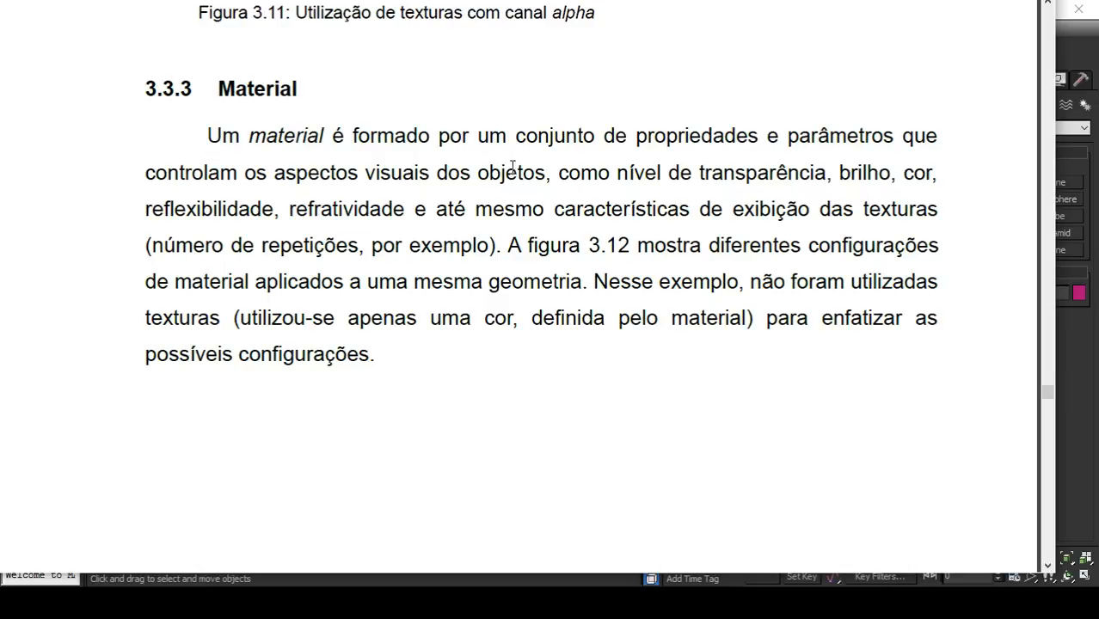
scroll(557, 176, up, 5)
scroll(529, 198, up, 20)
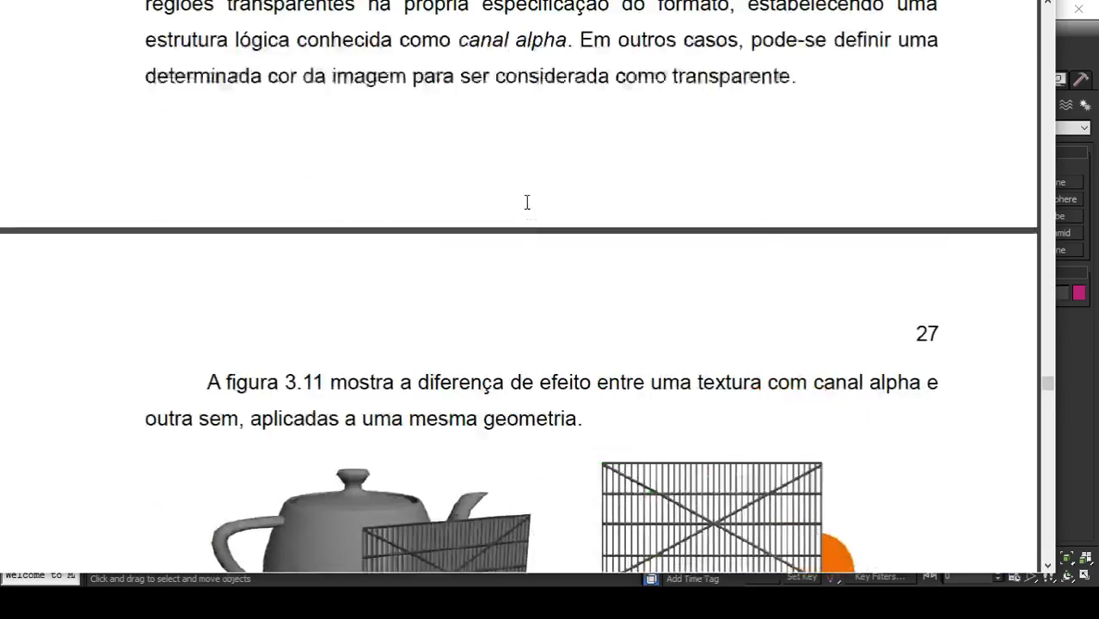
scroll(522, 203, up, 20)
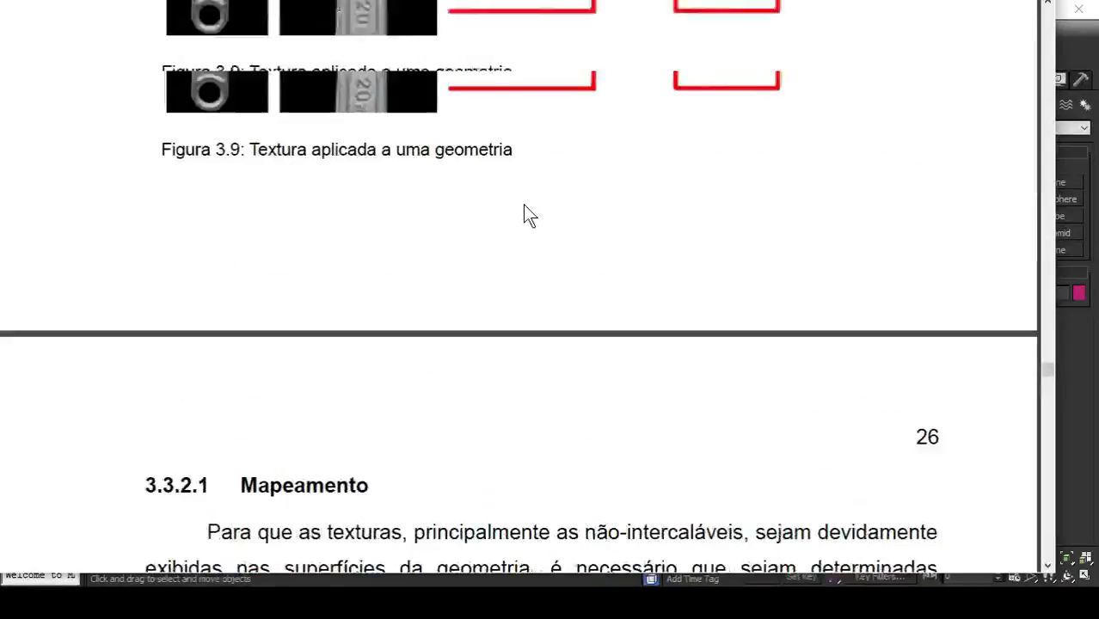
scroll(517, 203, up, 2)
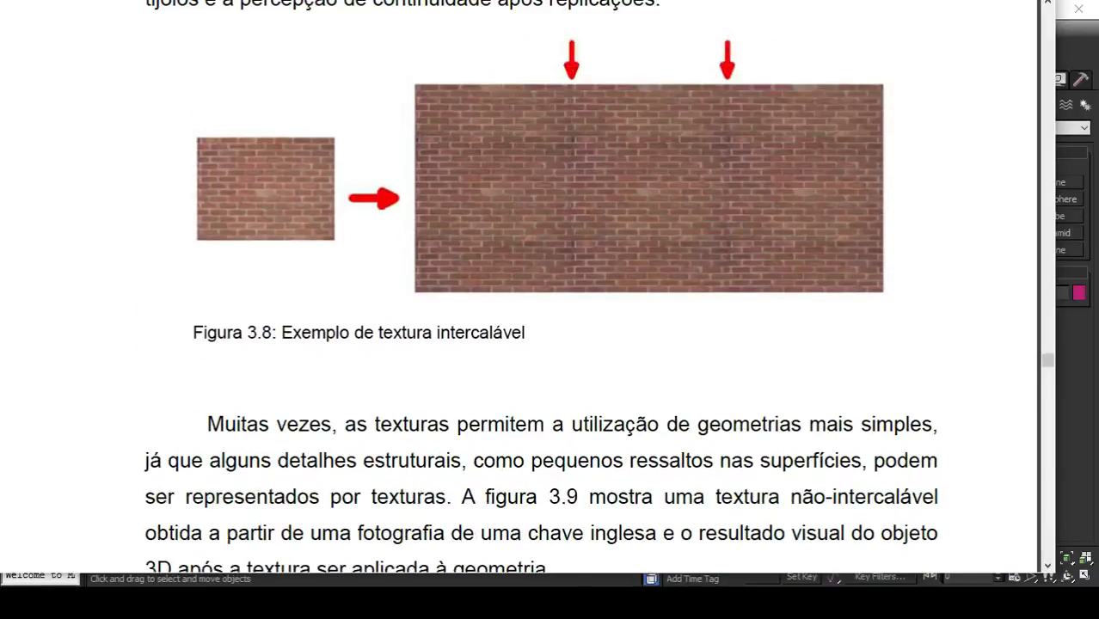
scroll(517, 203, down, 8)
scroll(517, 204, down, 3)
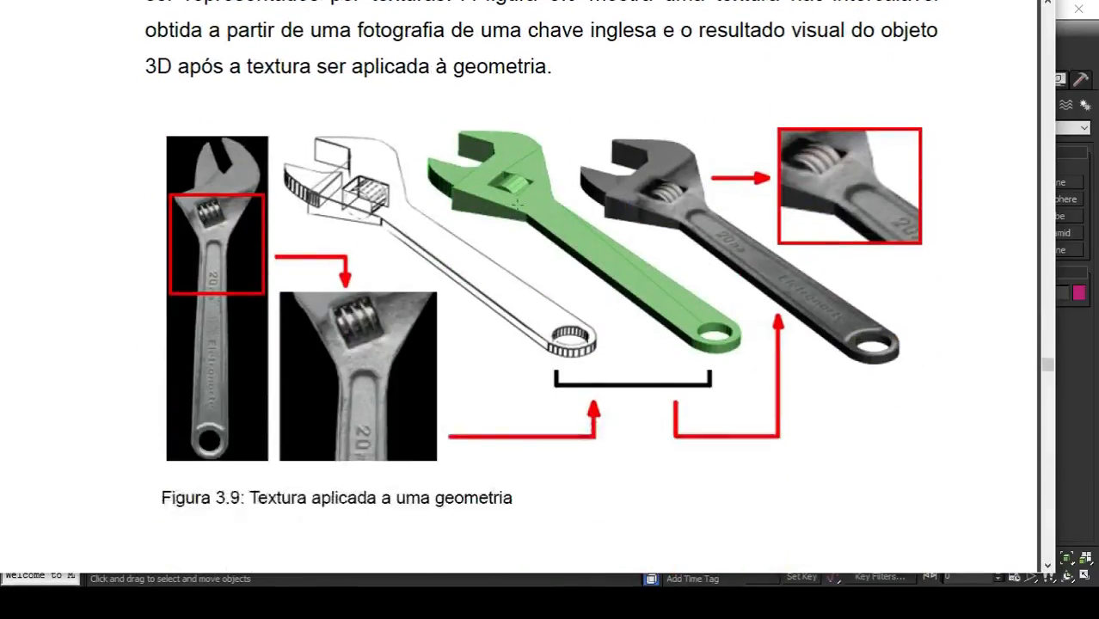
scroll(517, 204, up, 20)
scroll(517, 203, up, 8)
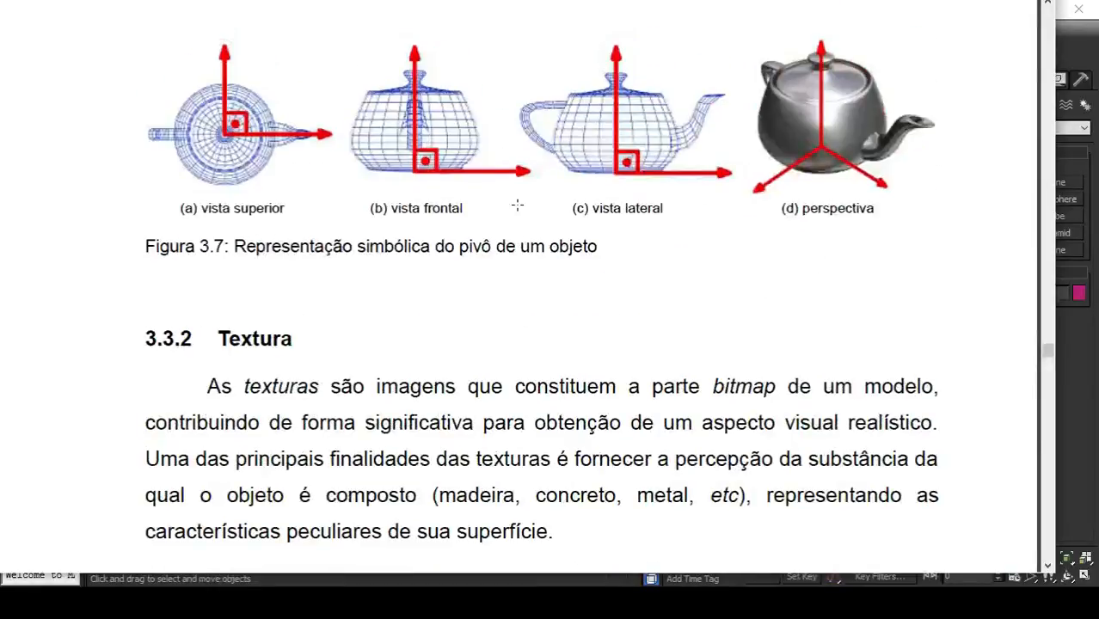
- Review the tileable brick texture in Figure 3.8 and the non-tileable wrench texture in Figure 3.9
scroll(518, 204, down, 13)
scroll(516, 203, down, 19)
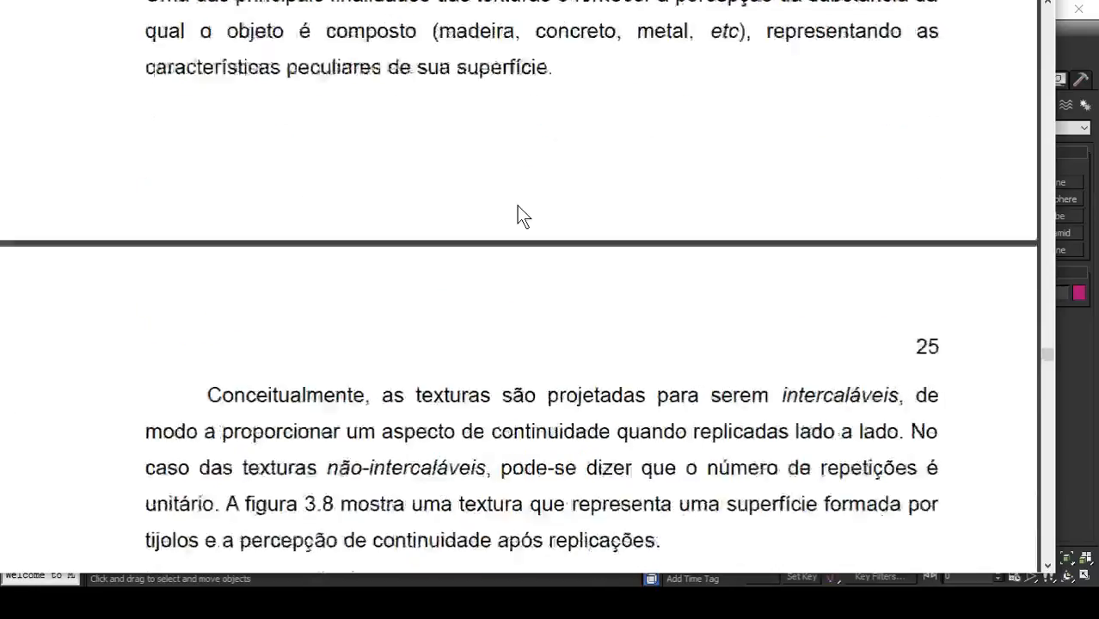
scroll(517, 204, down, 10)
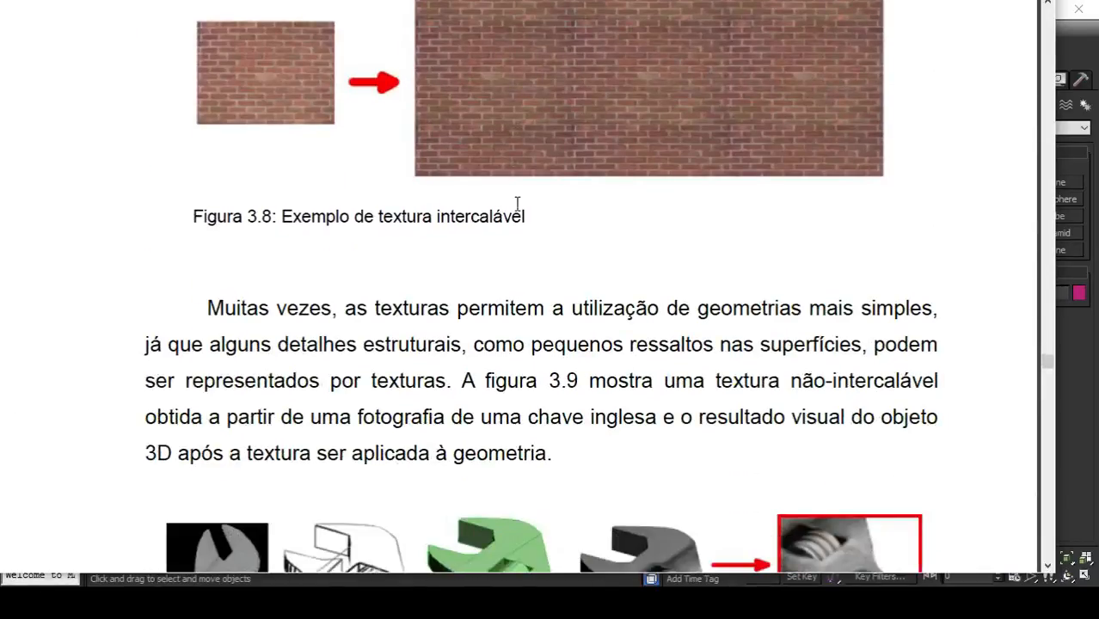
scroll(516, 204, down, 2)
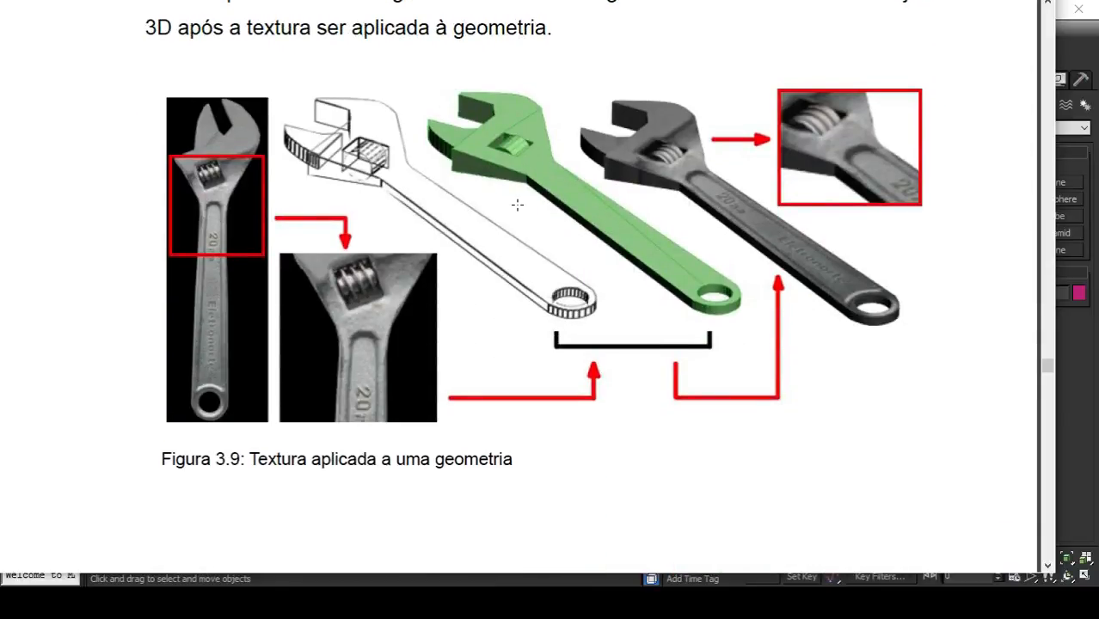
scroll(517, 204, down, 1)
scroll(517, 204, up, 1)
scroll(645, 191, down, 5)
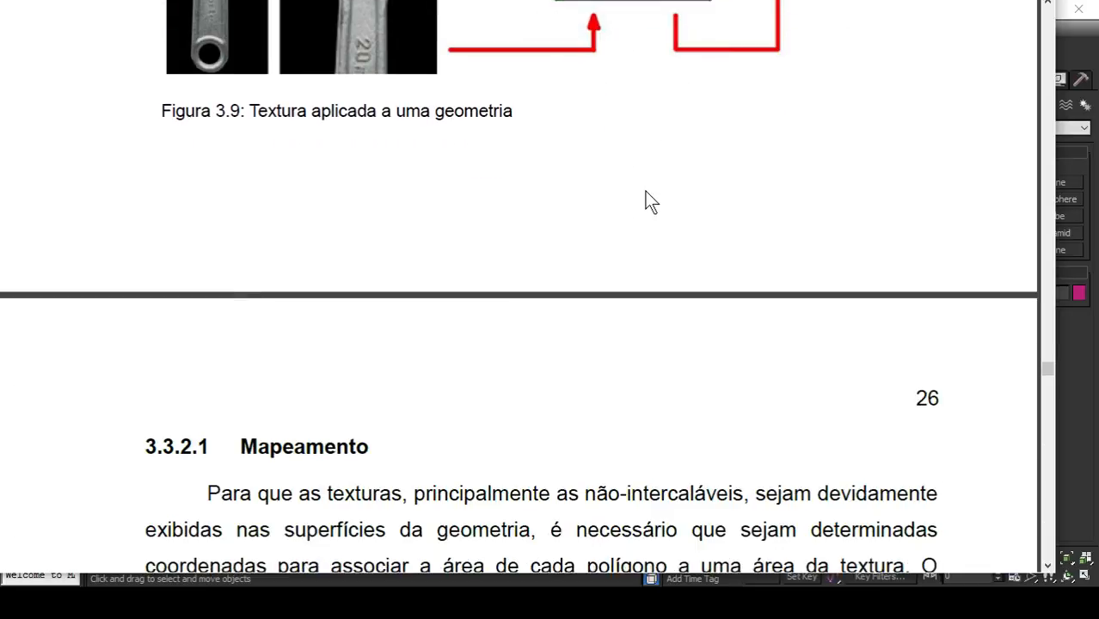
- Review the mapping and alpha-channel examples in Figures 3.10 and 3.11, ending at section 3.3.3 Material
scroll(645, 202, down, 10)
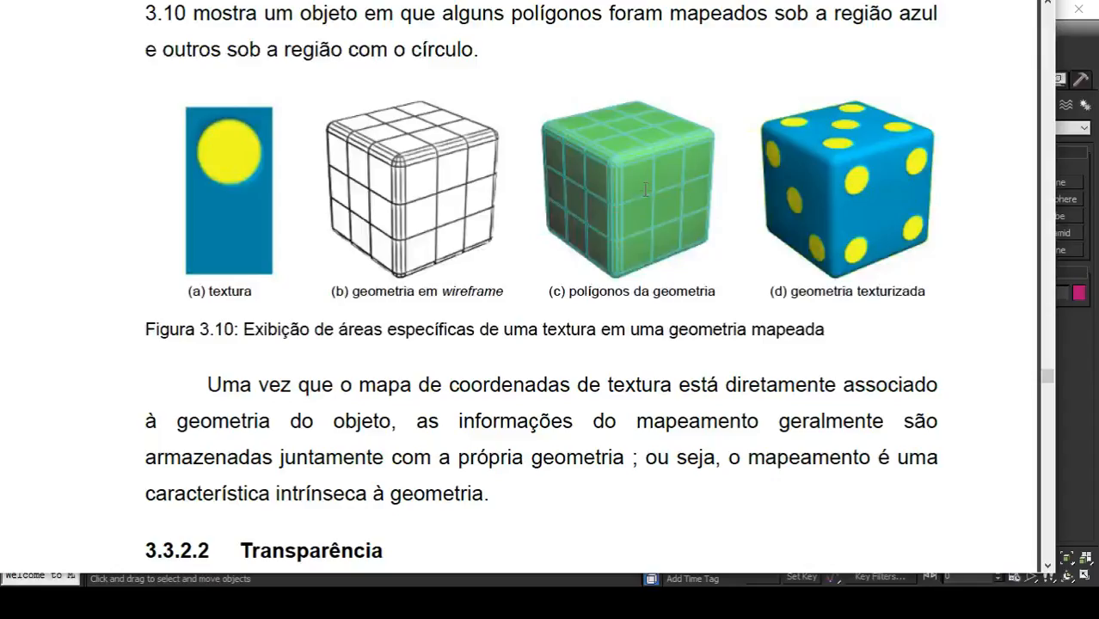
scroll(645, 191, down, 15)
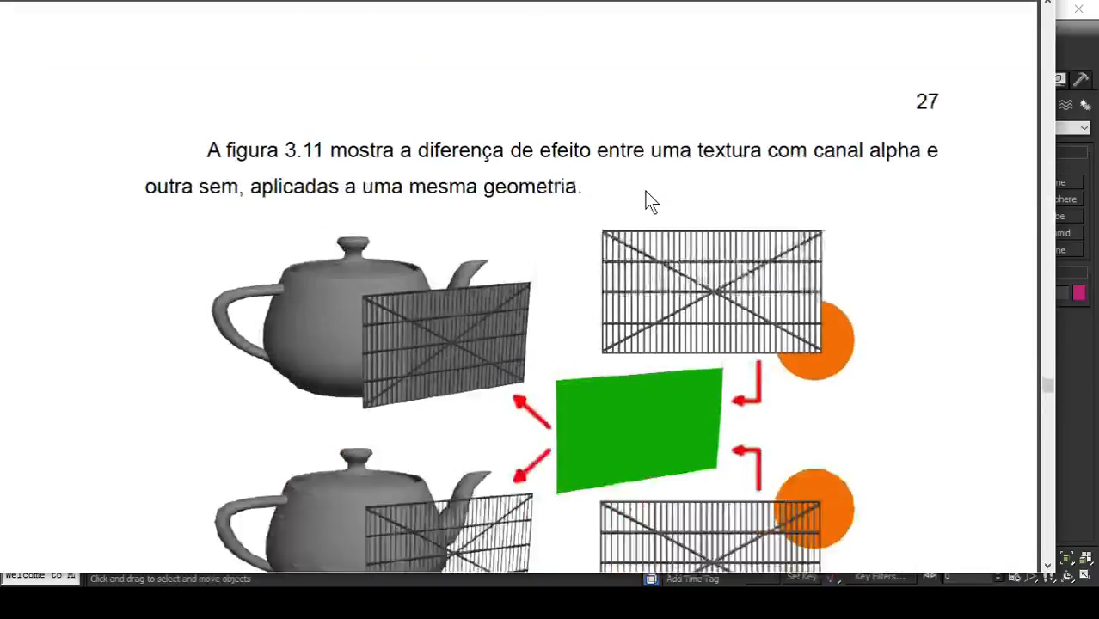
scroll(644, 191, down, 9)
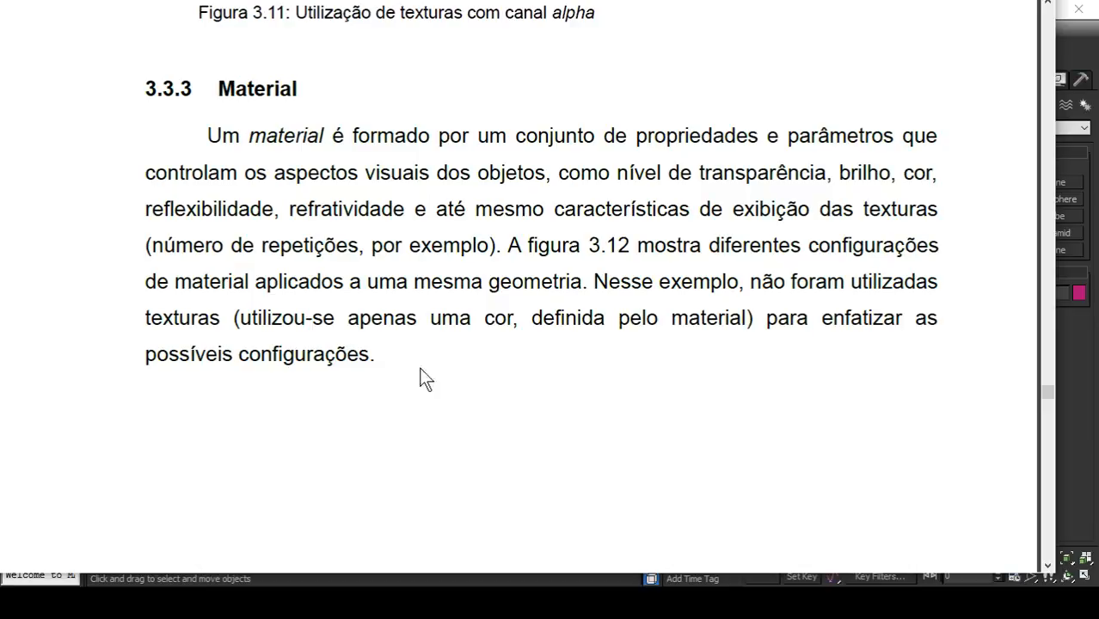
- Examine the four materials applied to the same geometry in Figure 3.12 and the paragraph below it
scroll(494, 357, down, 3)
scroll(503, 344, down, 10)
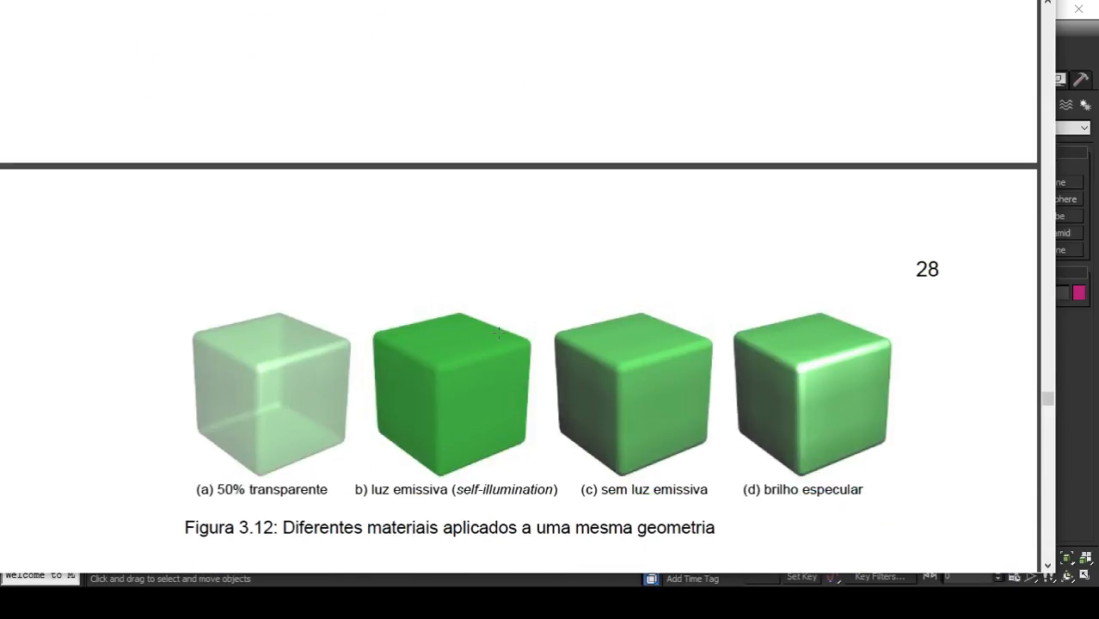
scroll(498, 335, down, 1)
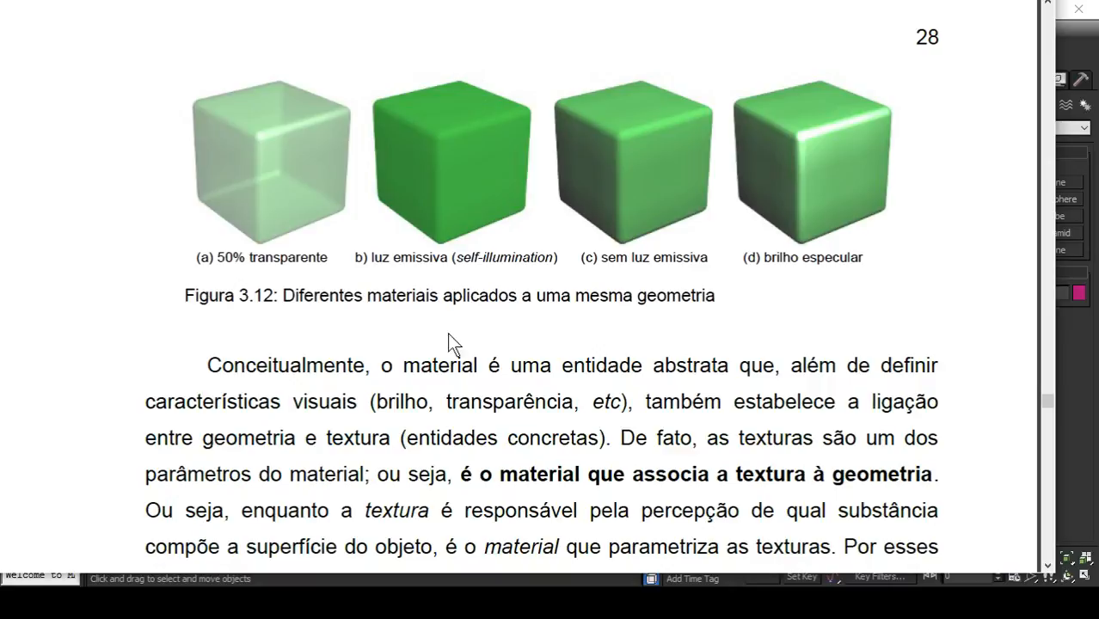
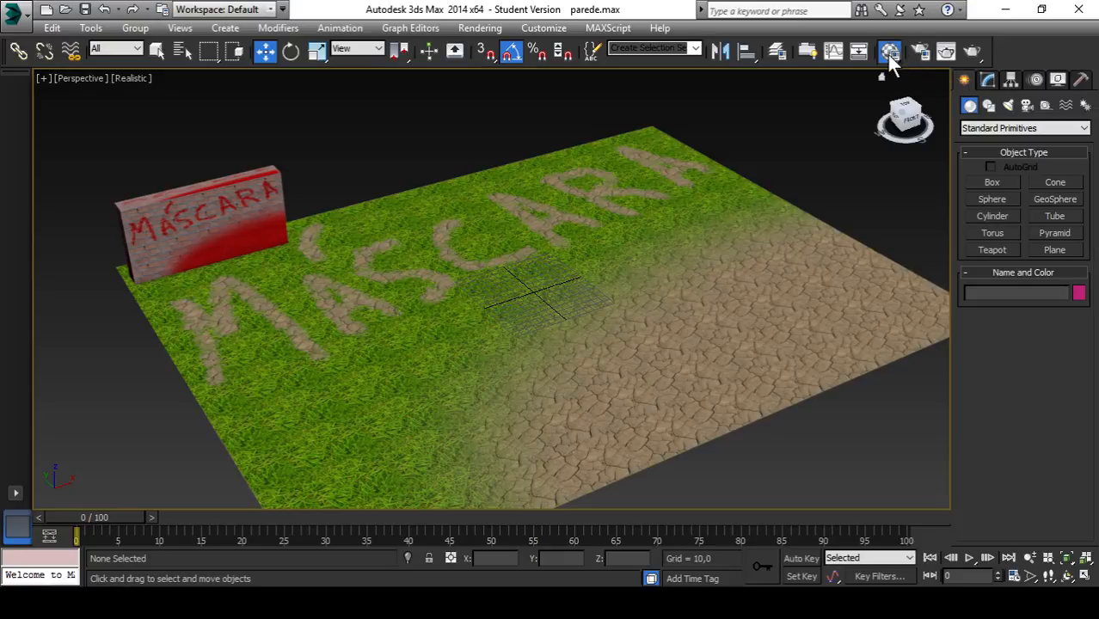
- In the 3ds Max Material Editor, view the Maps parameters and the map types available for Diffuse Color without assigning one, and minimize the editor
click(888, 52)
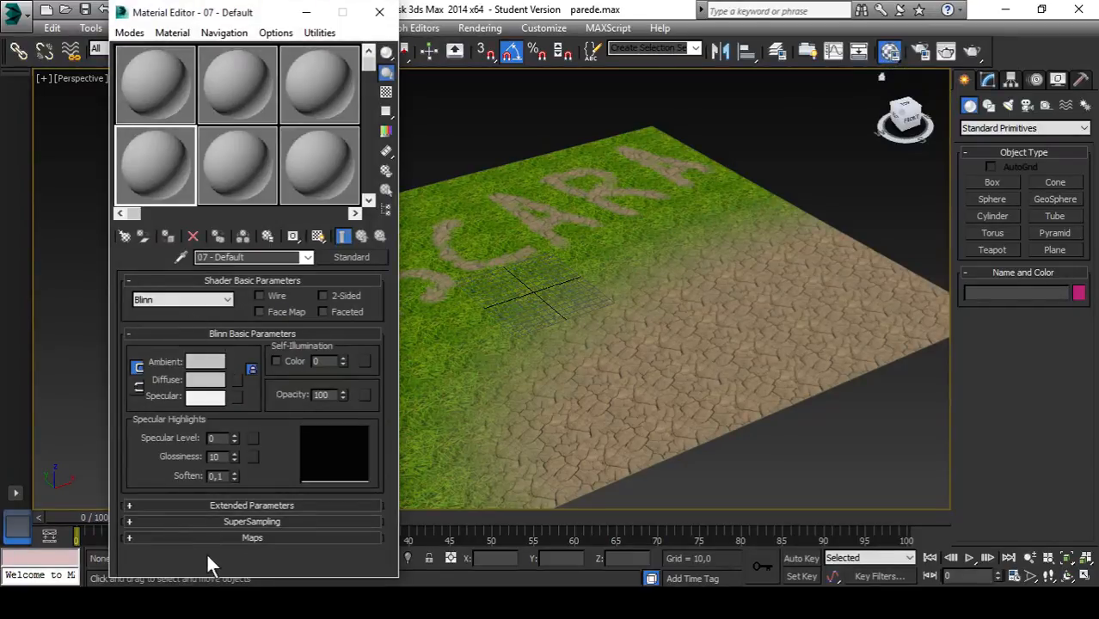
click(129, 538)
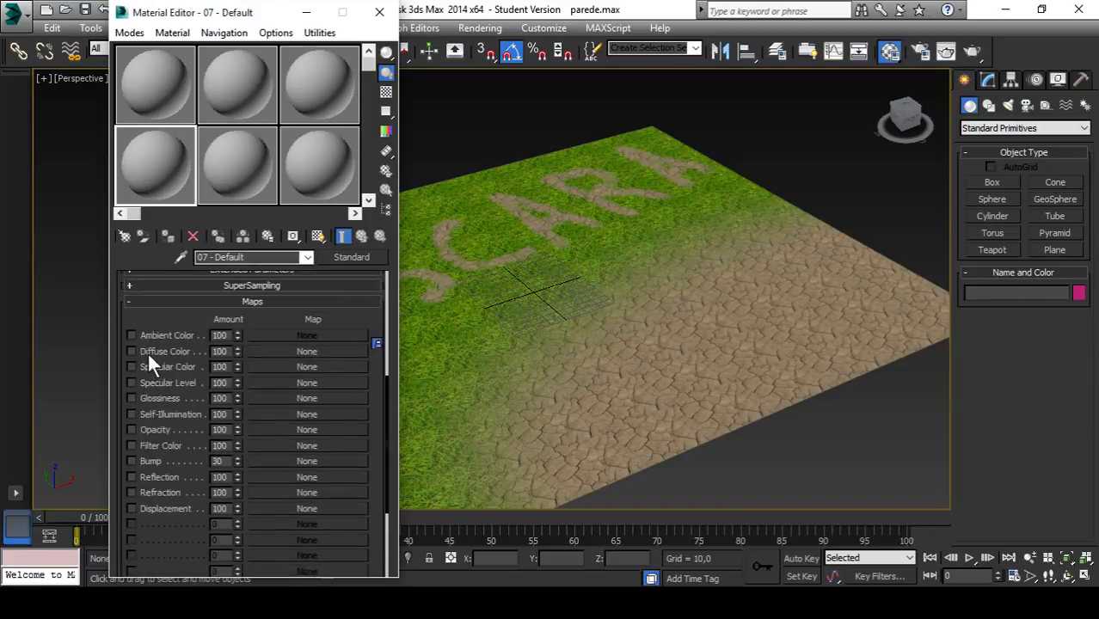
click(291, 349)
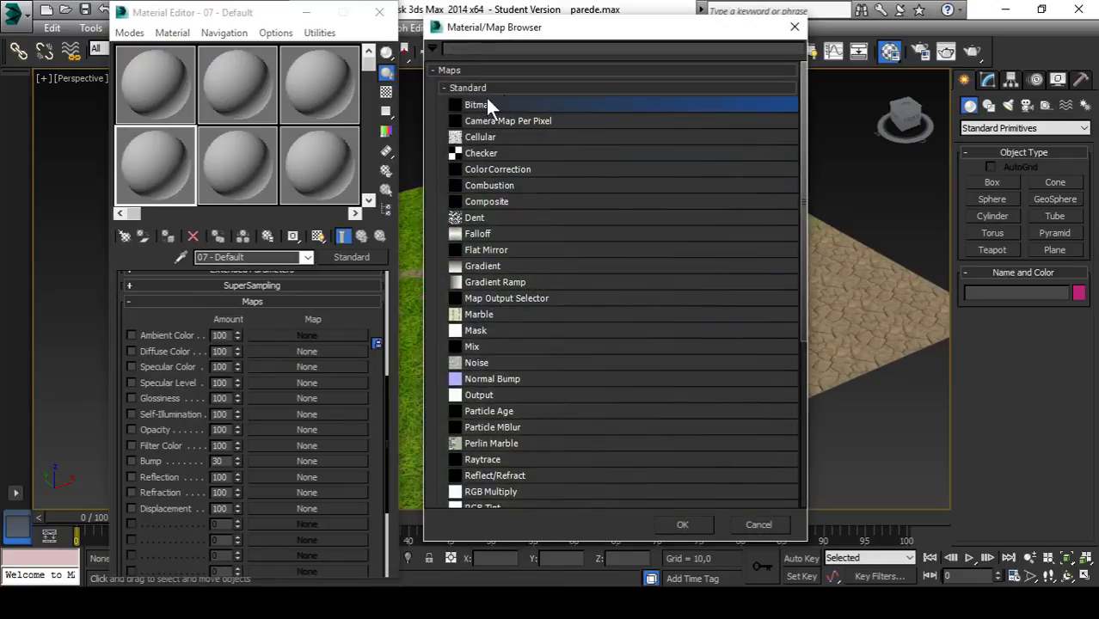
click(759, 525)
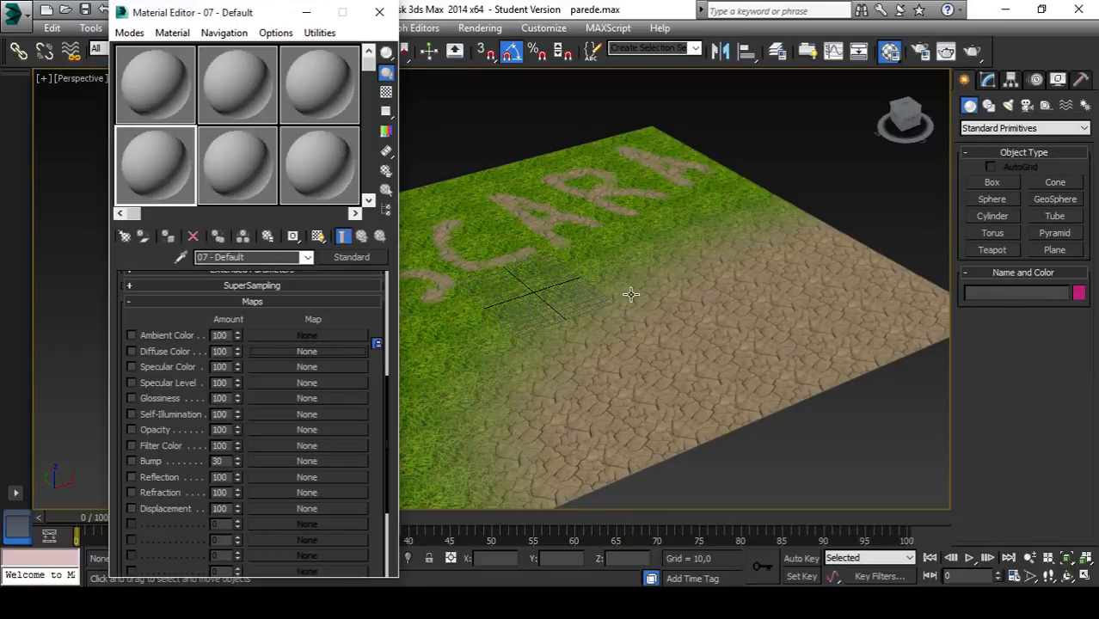
click(306, 12)
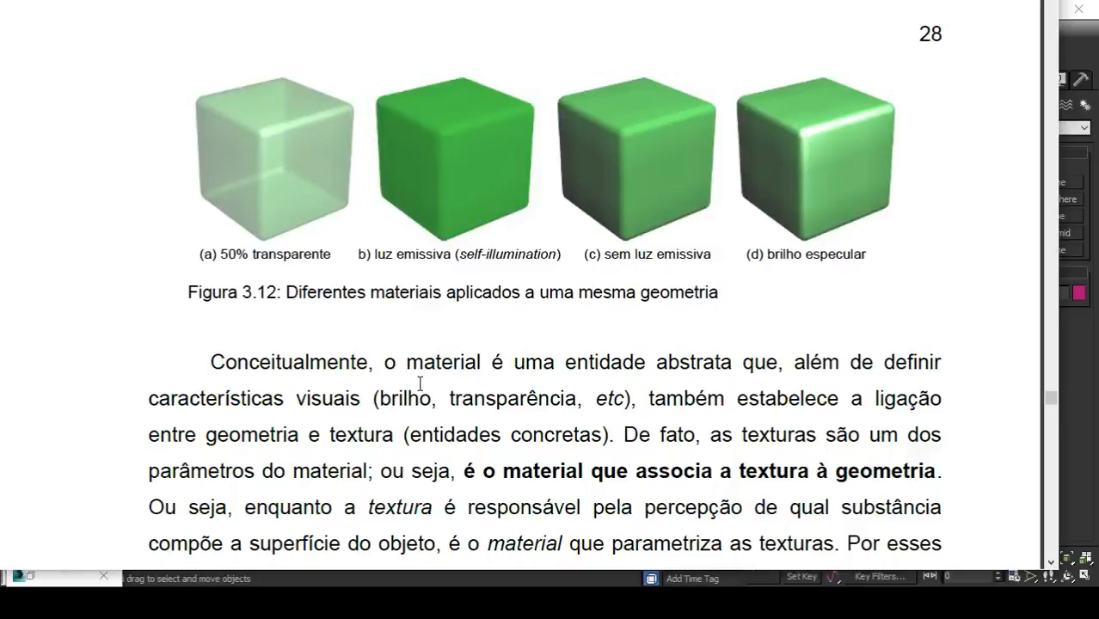
- Read the document's paragraph below Figure 3.12 and highlight the phrase "substância compõe a superfície do objeto"
scroll(584, 354, down, 5)
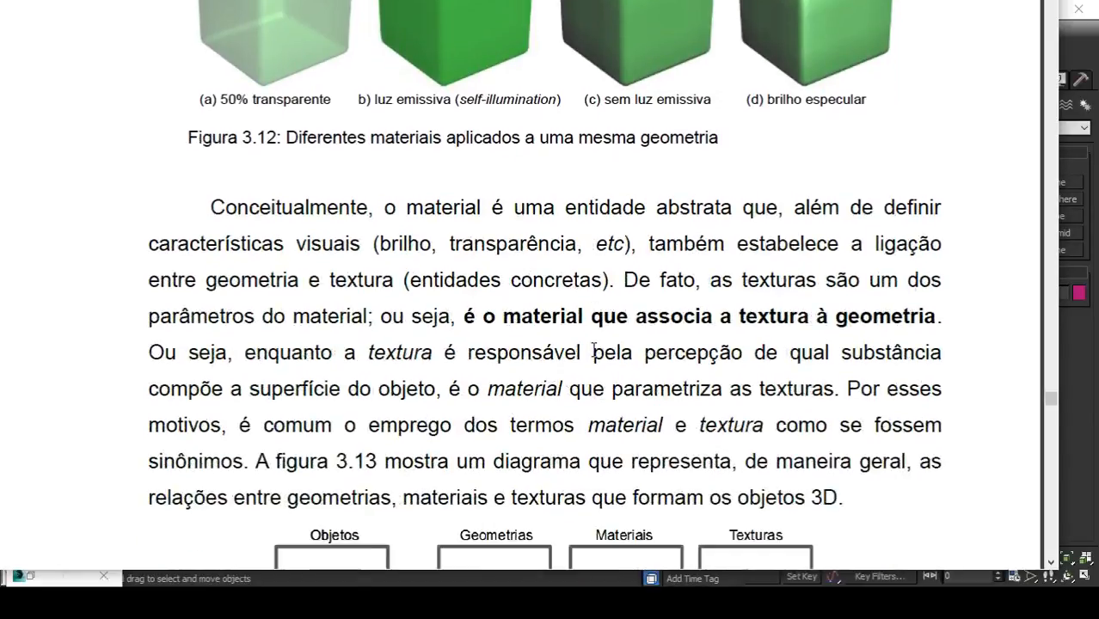
scroll(593, 348, down, 1)
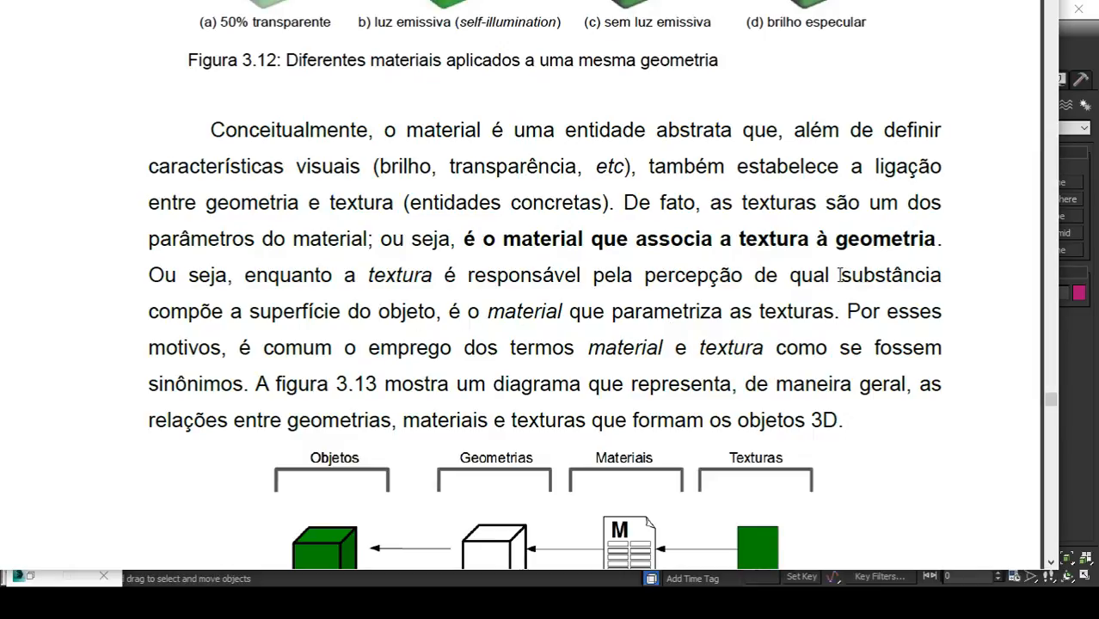
drag(839, 275, 436, 313)
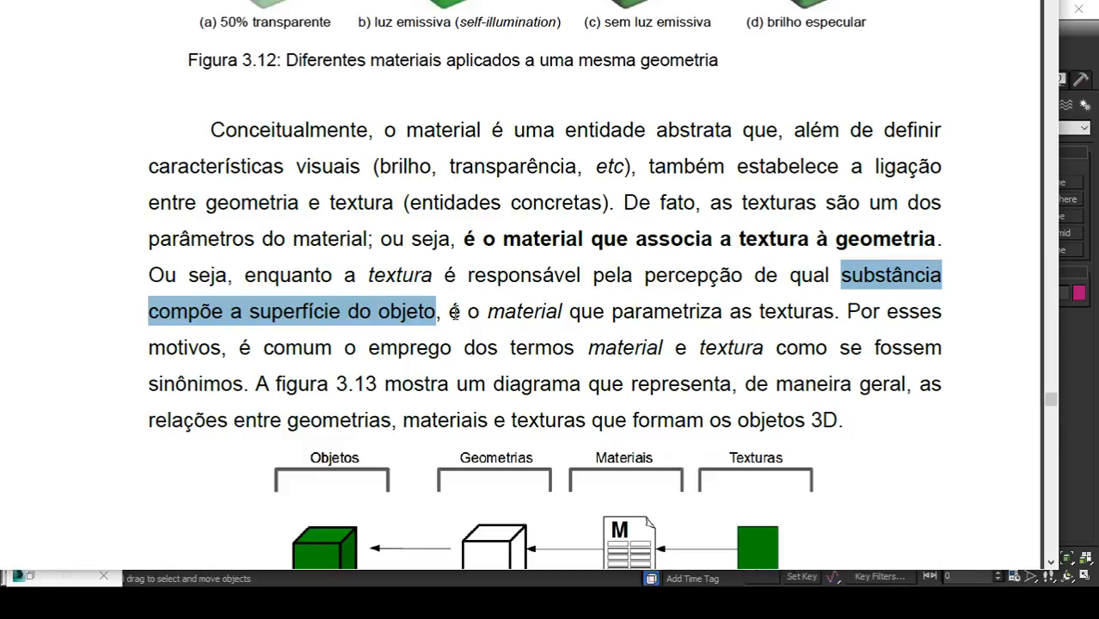
- Switch to the 3ds Max scene and examine the ground's grass and cracked-earth surfaces up close and from above
click(1079, 460)
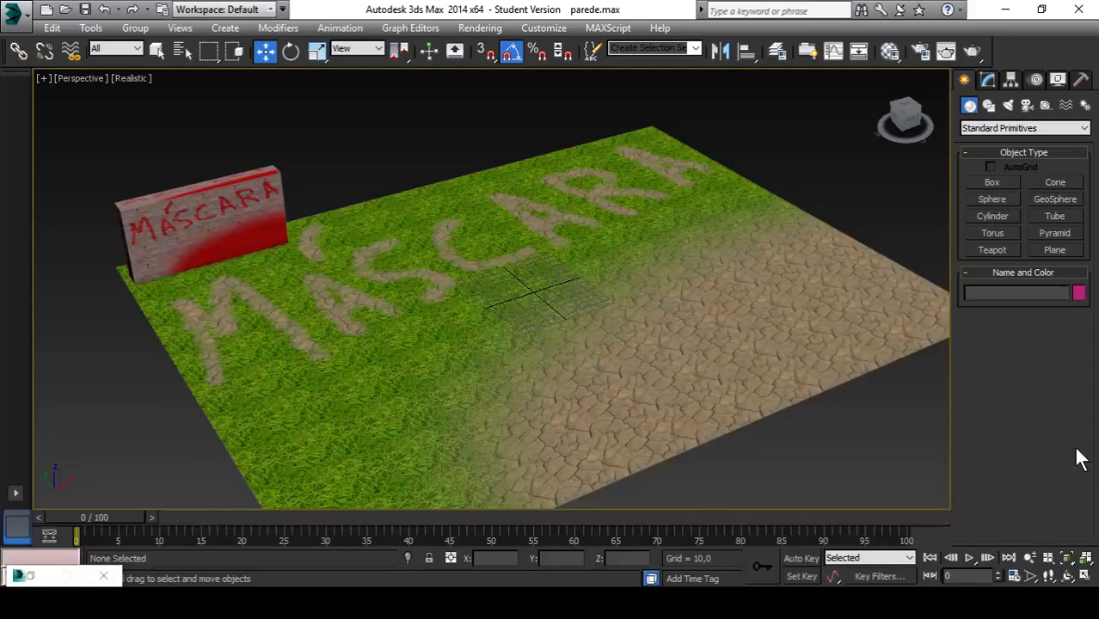
alt+middle_drag(510, 322, 527, 358)
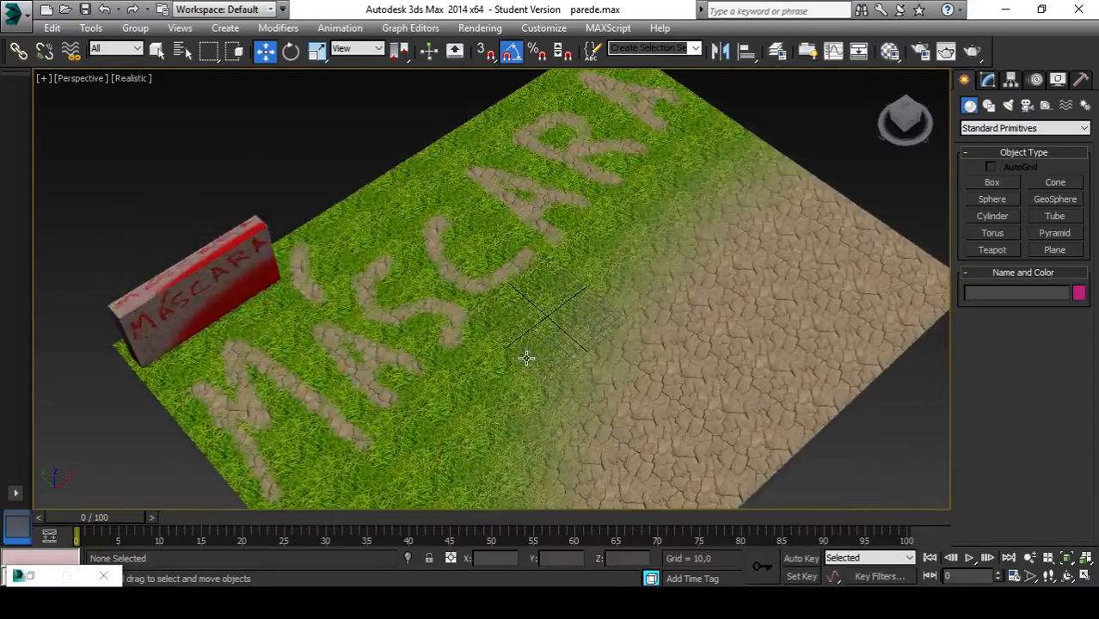
scroll(496, 355, up, 5)
scroll(455, 375, up, 2)
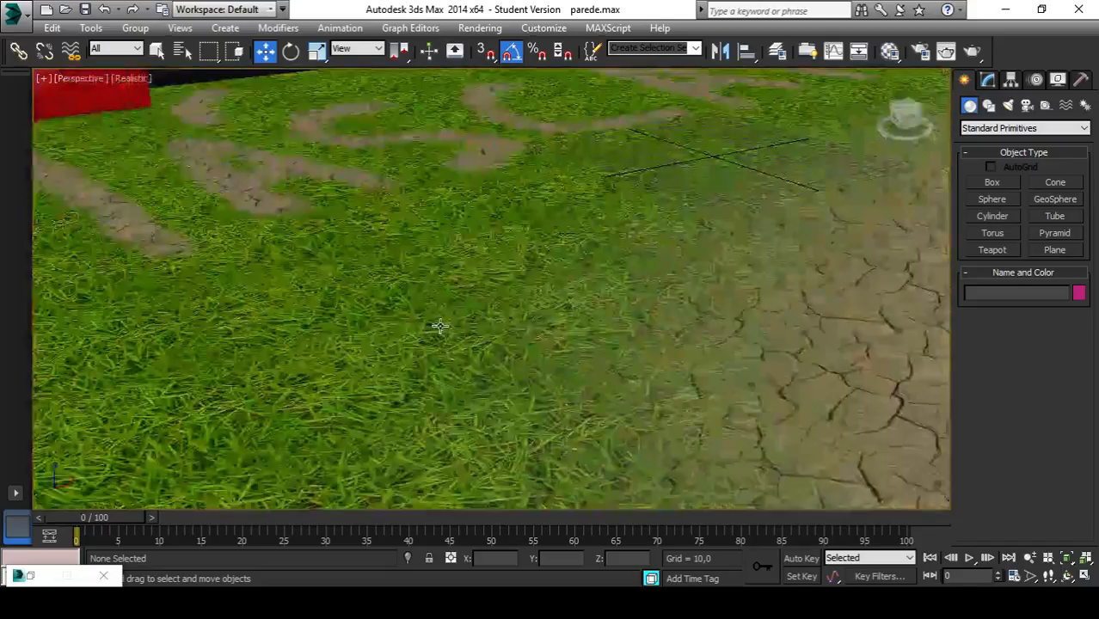
scroll(430, 326, down, 7)
scroll(614, 348, up, 3)
scroll(644, 421, up, 2)
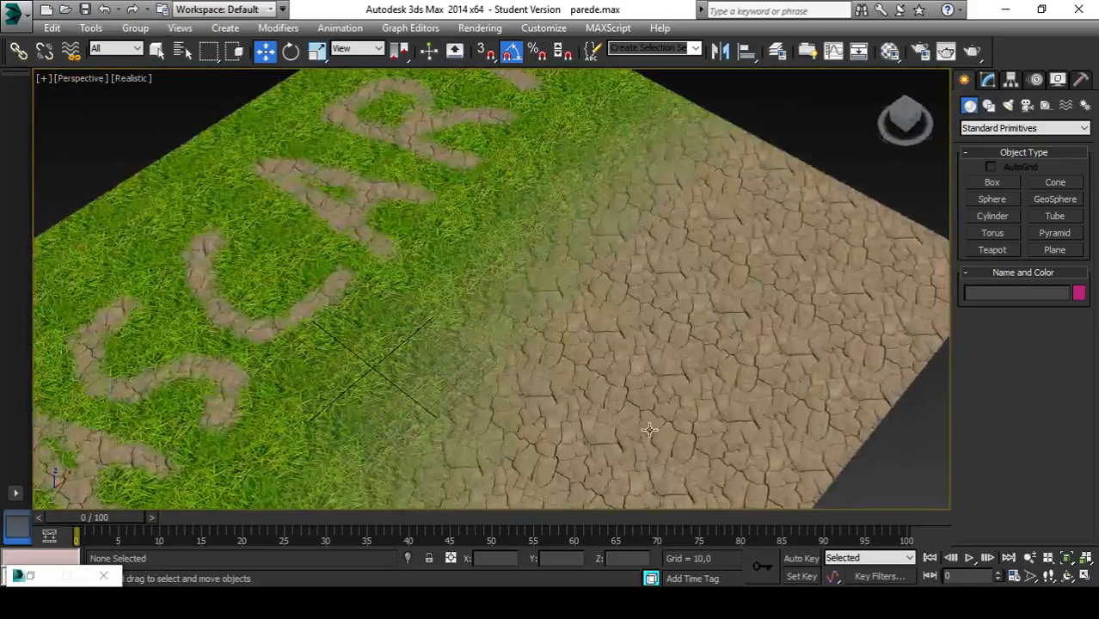
scroll(645, 412, down, 5)
scroll(730, 297, up, 2)
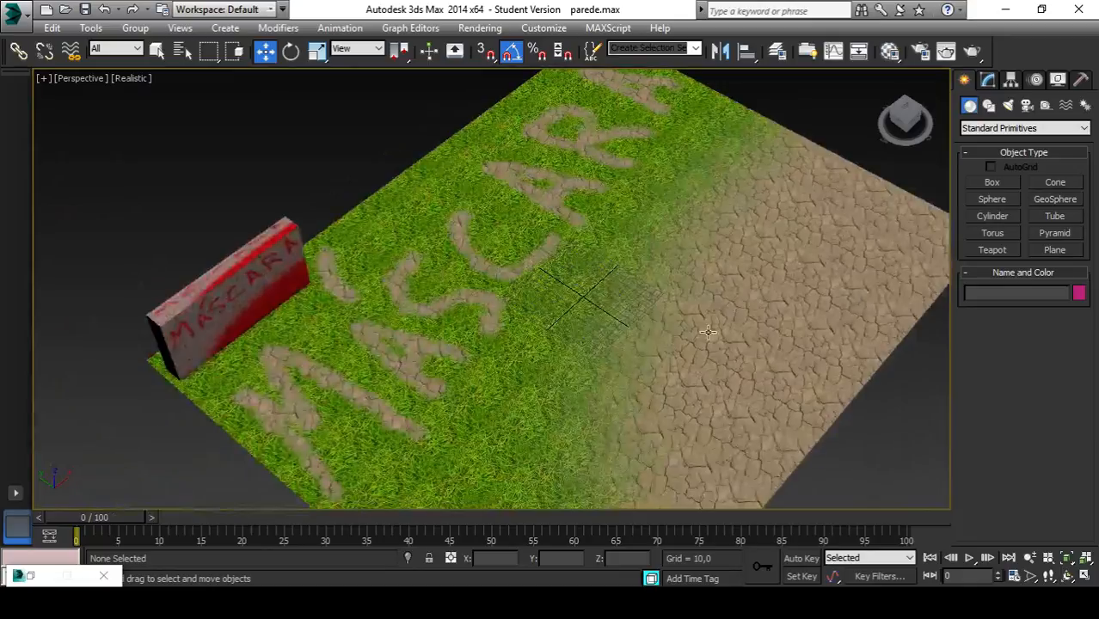
alt+middle_drag(707, 332, 671, 330)
middle_drag(609, 344, 570, 333)
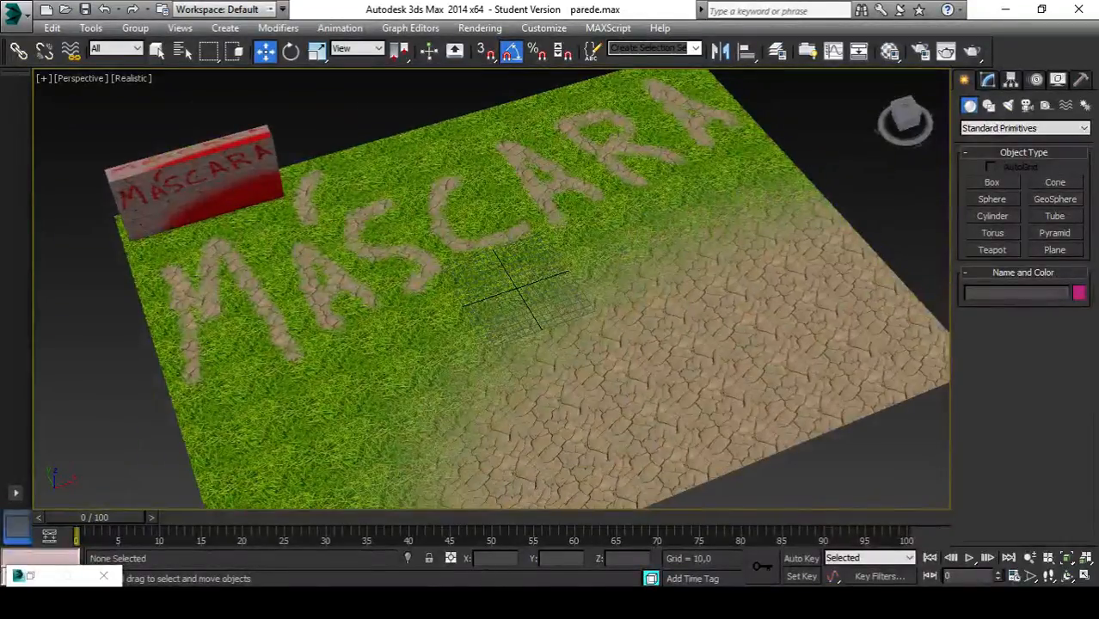
- Return to the document, clear the text highlight, and review Figure 3.12 and the paragraph leading to the object-geometry-material-texture diagram
click(452, 603)
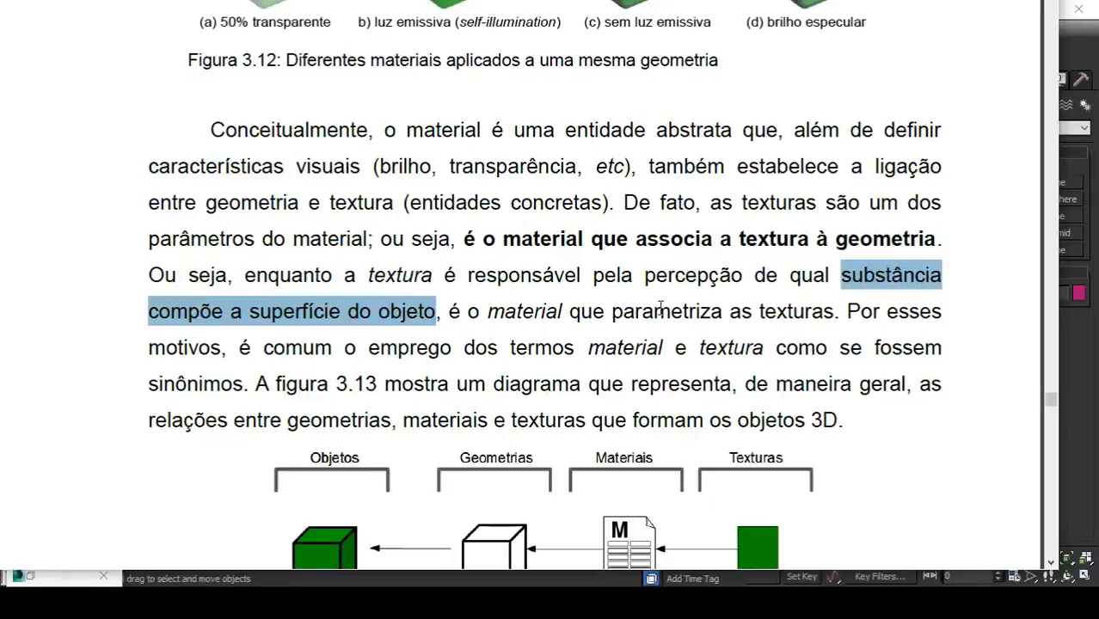
click(754, 275)
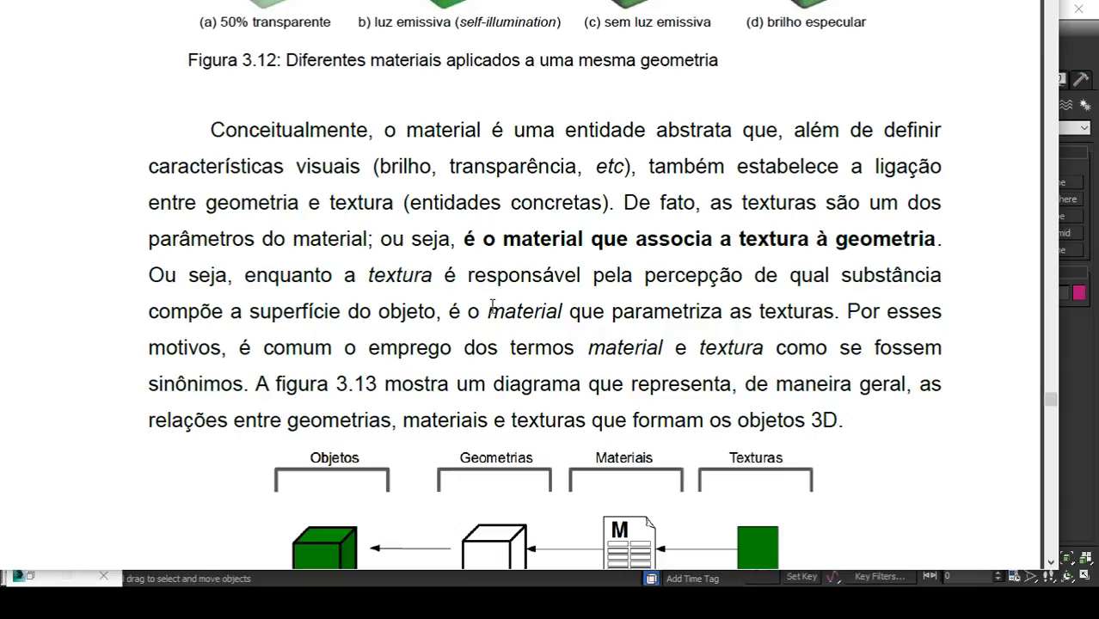
scroll(492, 302, up, 3)
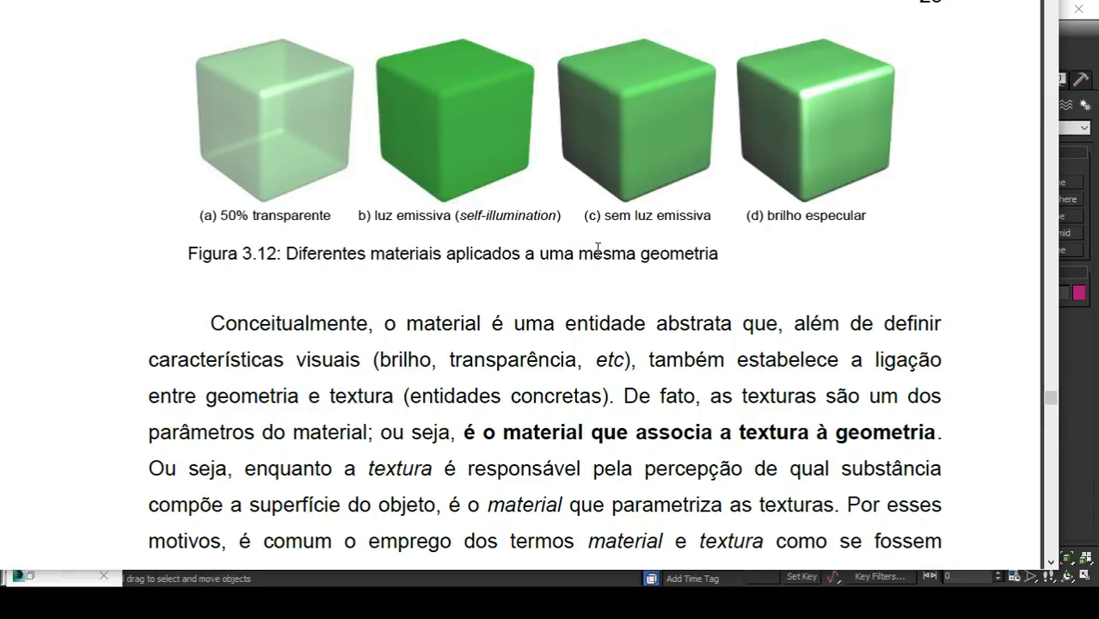
scroll(602, 251, down, 5)
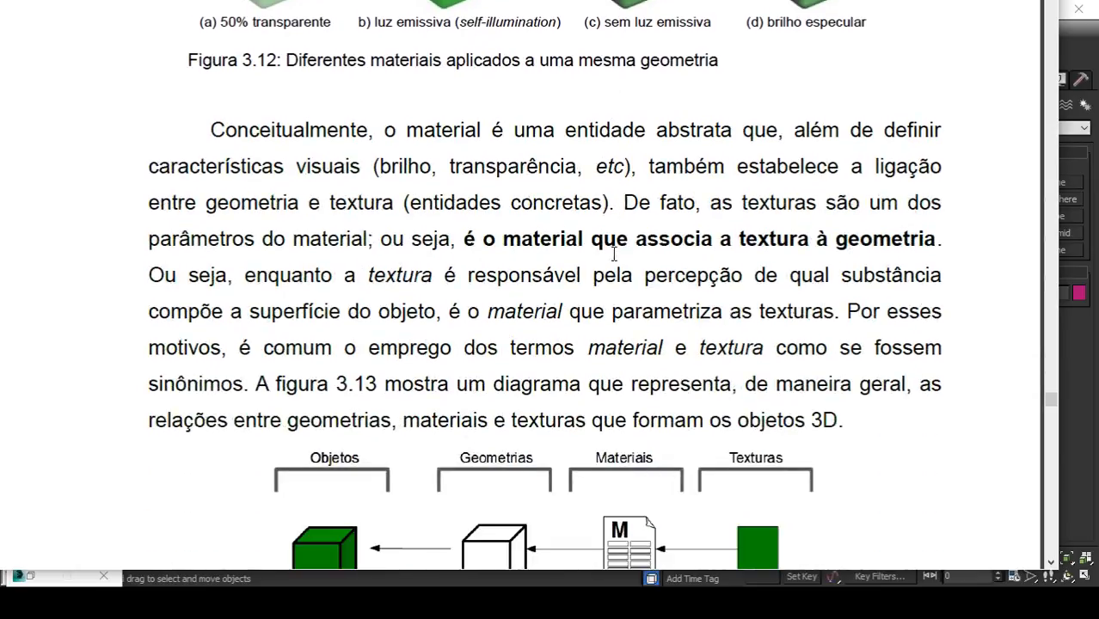
scroll(615, 254, down, 1)
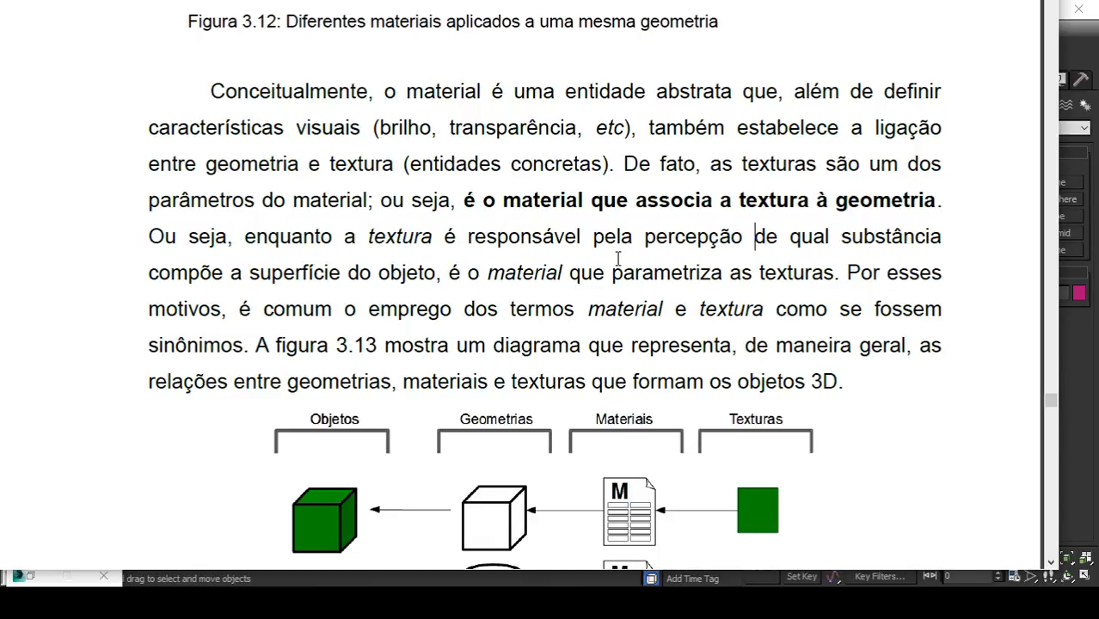
- Review the Figure 3.13 diagram relating geometries, materials and textures, together with the paragraph introducing it
scroll(407, 281, down, 2)
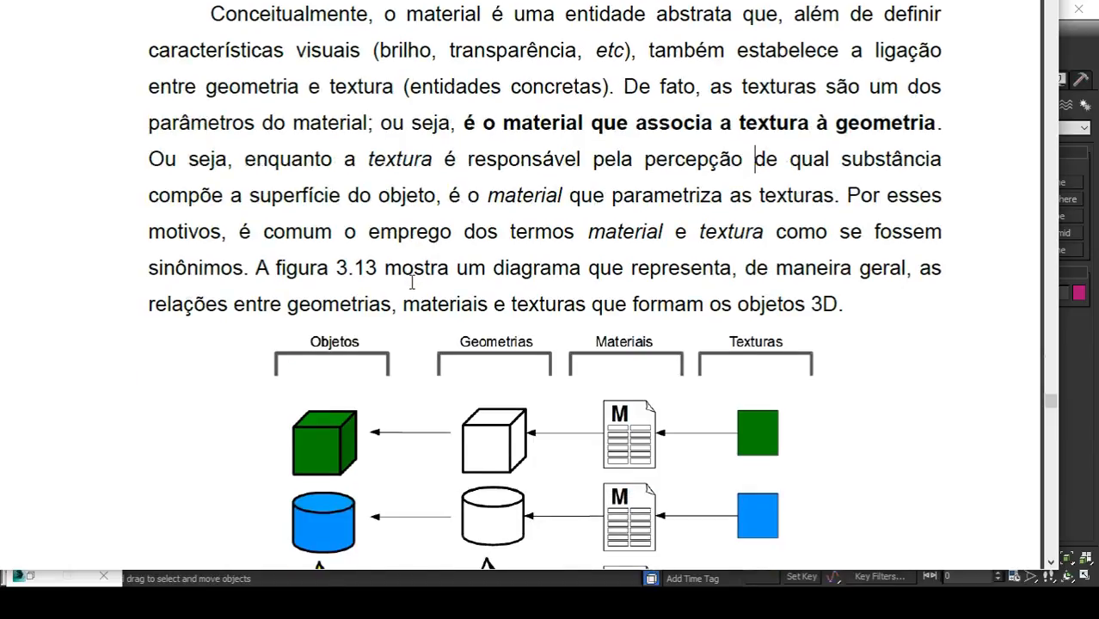
scroll(410, 282, up, 1)
scroll(411, 282, down, 2)
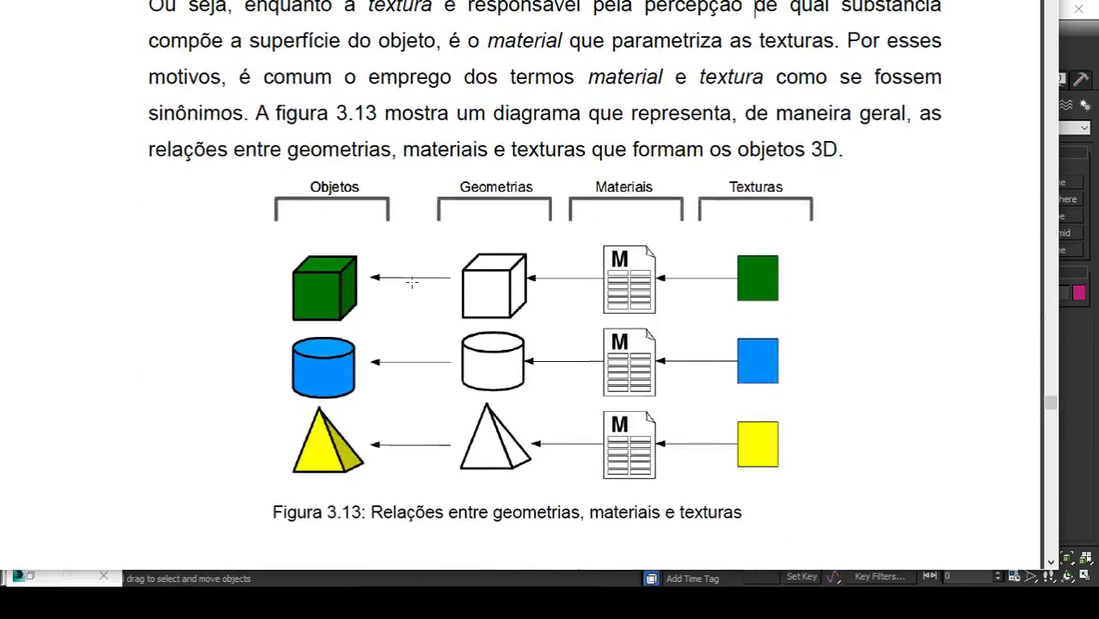
scroll(412, 282, up, 5)
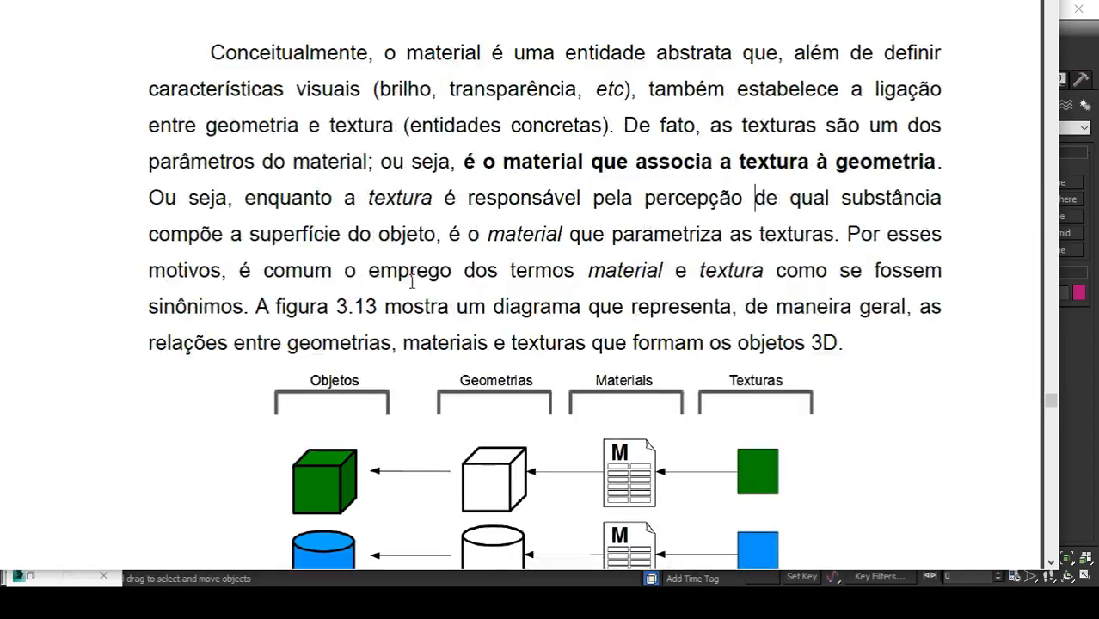
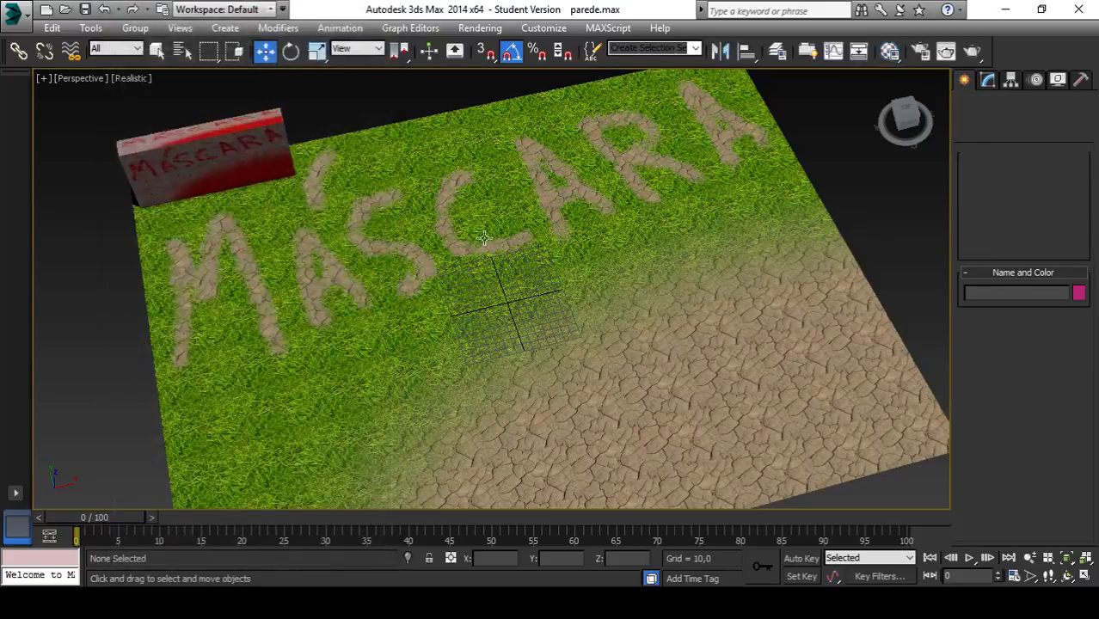
- Switch to the 3ds Max scene and examine the masked textures on the brick wall and the grass ground, up close and overall
scroll(584, 276, down, 3)
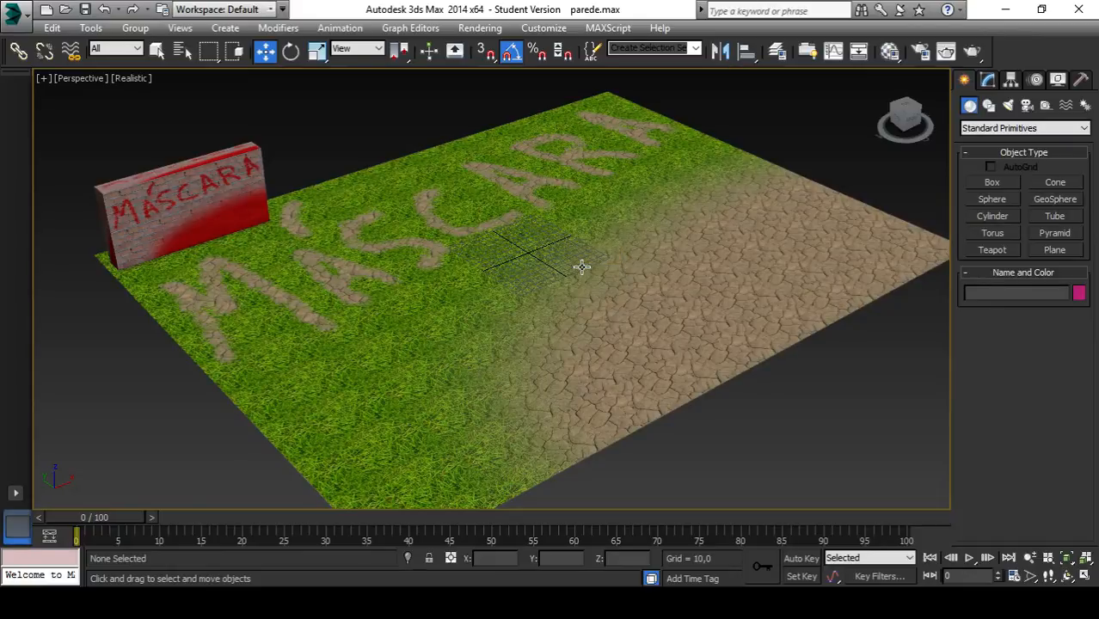
alt+middle_drag(593, 269, 599, 316)
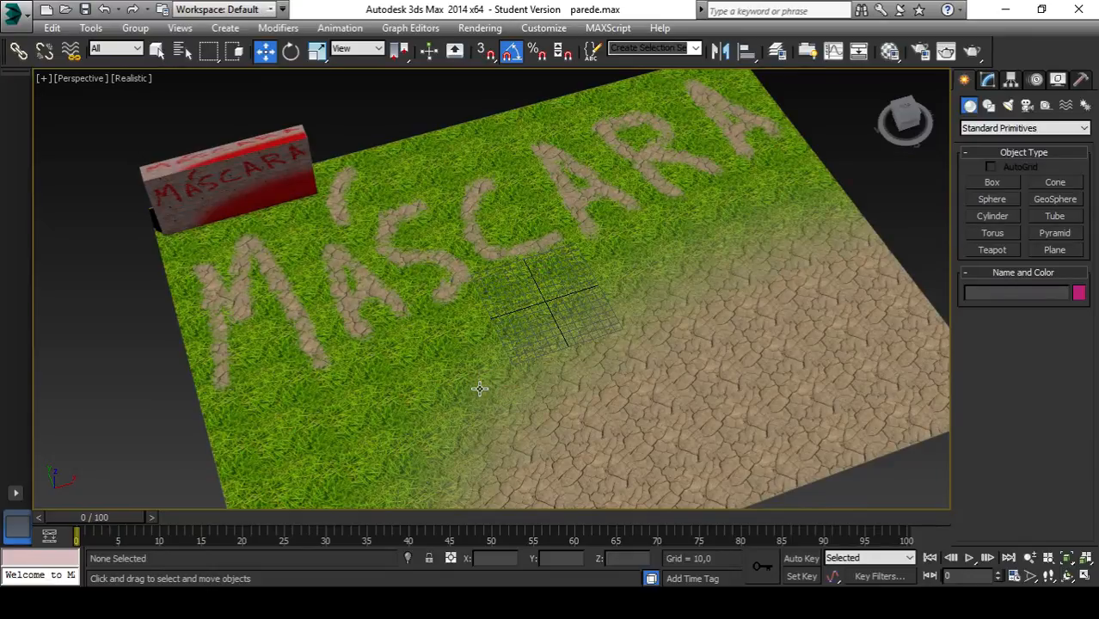
alt+middle_drag(478, 388, 511, 408)
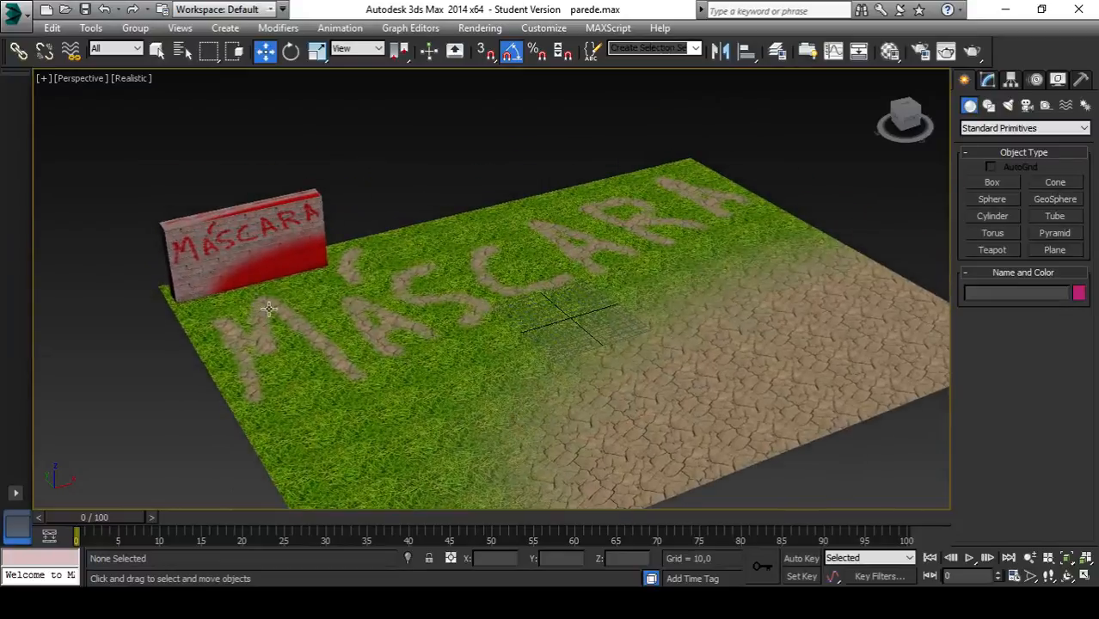
scroll(269, 308, up, 5)
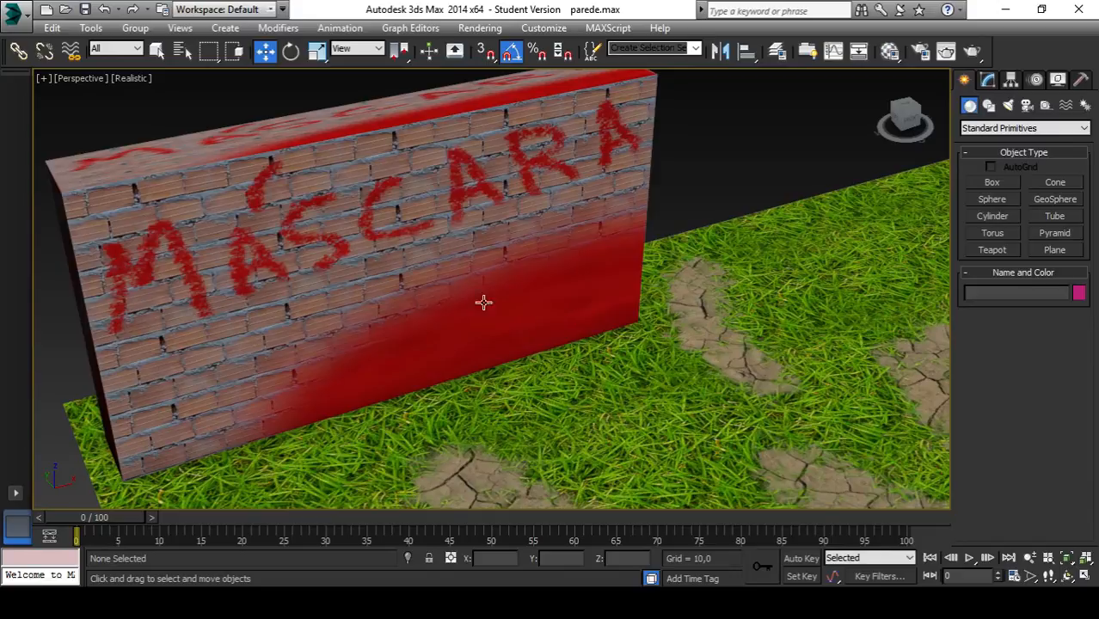
middle_drag(687, 367, 570, 300)
scroll(570, 300, down, 10)
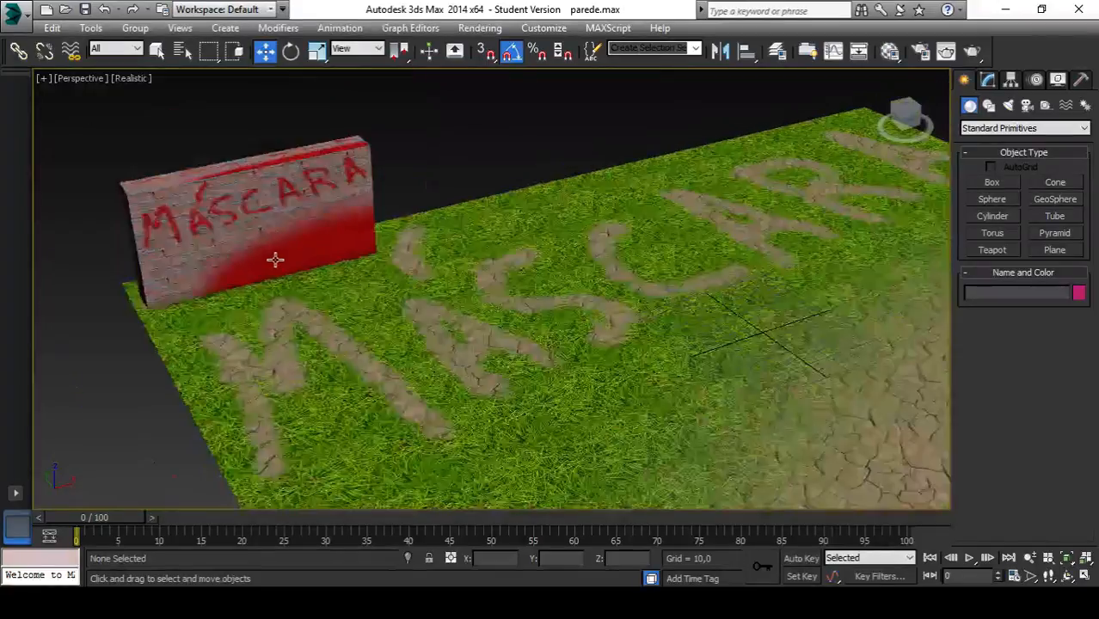
scroll(564, 322, down, 3)
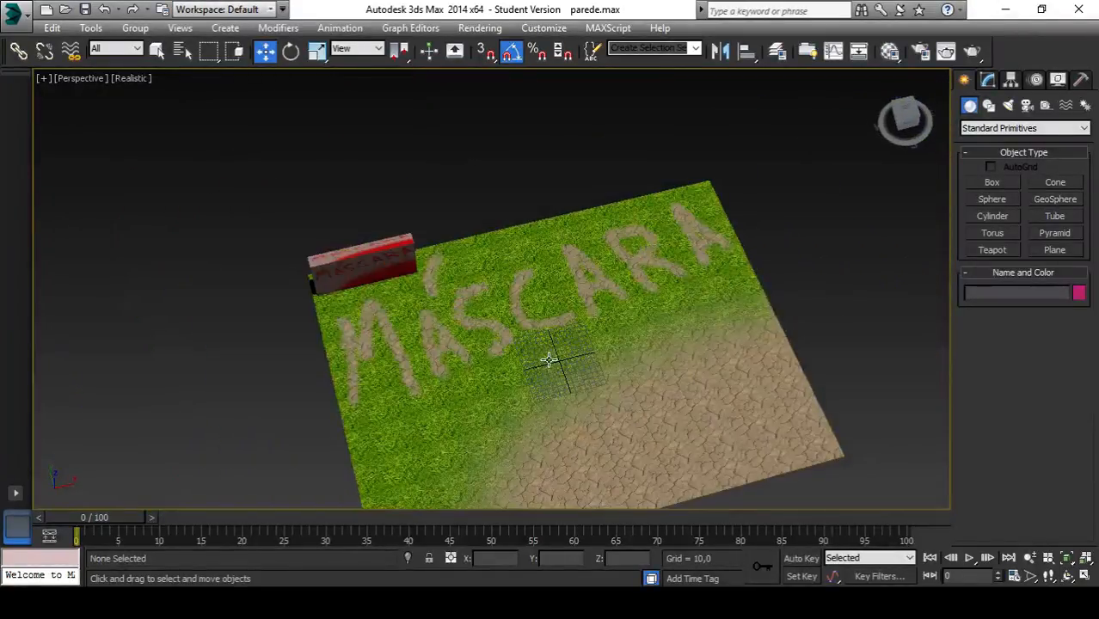
scroll(515, 387, up, 8)
scroll(584, 330, down, 8)
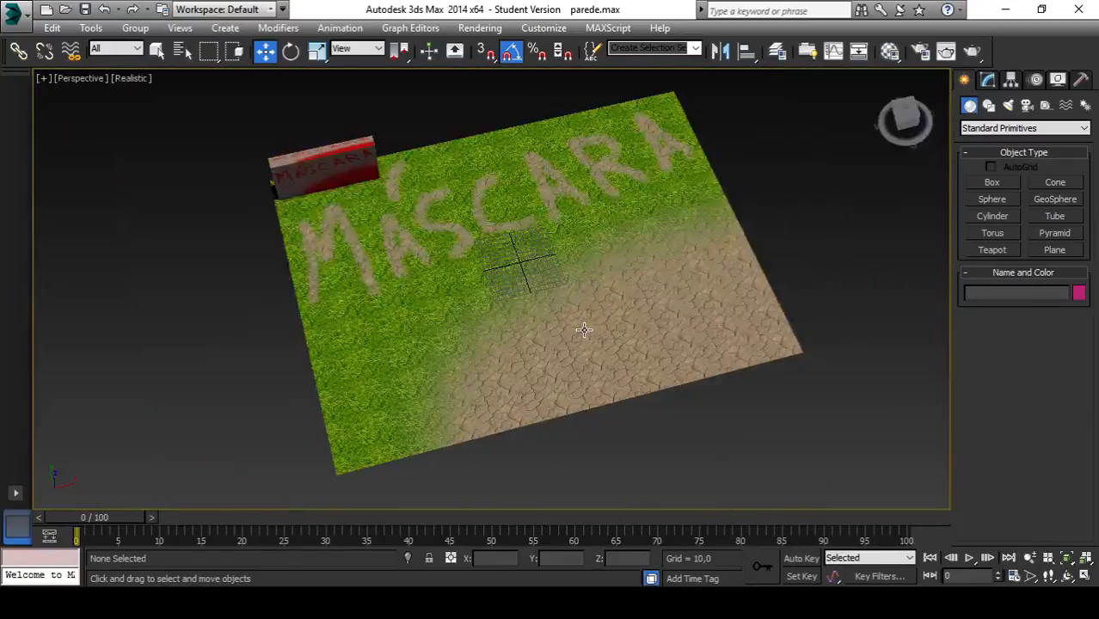
scroll(579, 306, down, 2)
scroll(545, 343, up, 6)
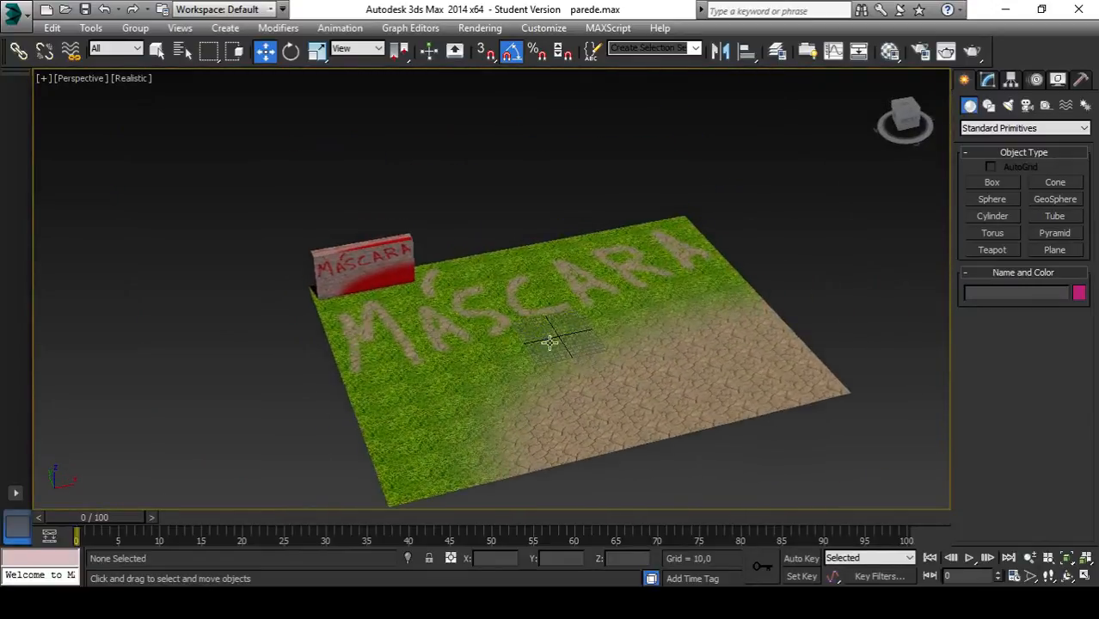
scroll(545, 343, down, 3)
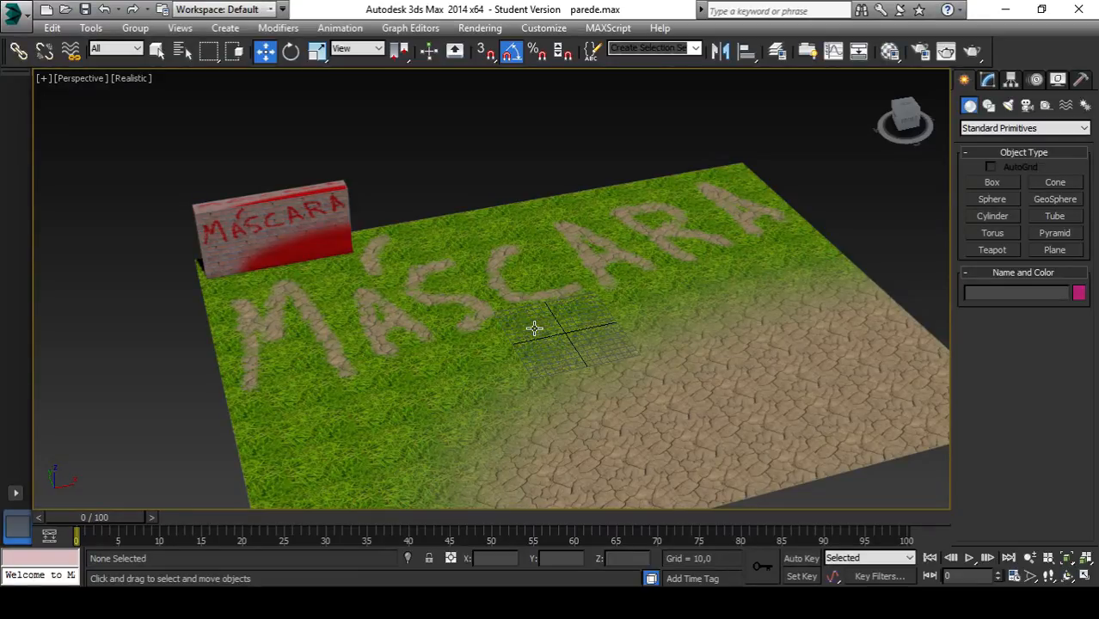
middle_drag(548, 327, 488, 267)
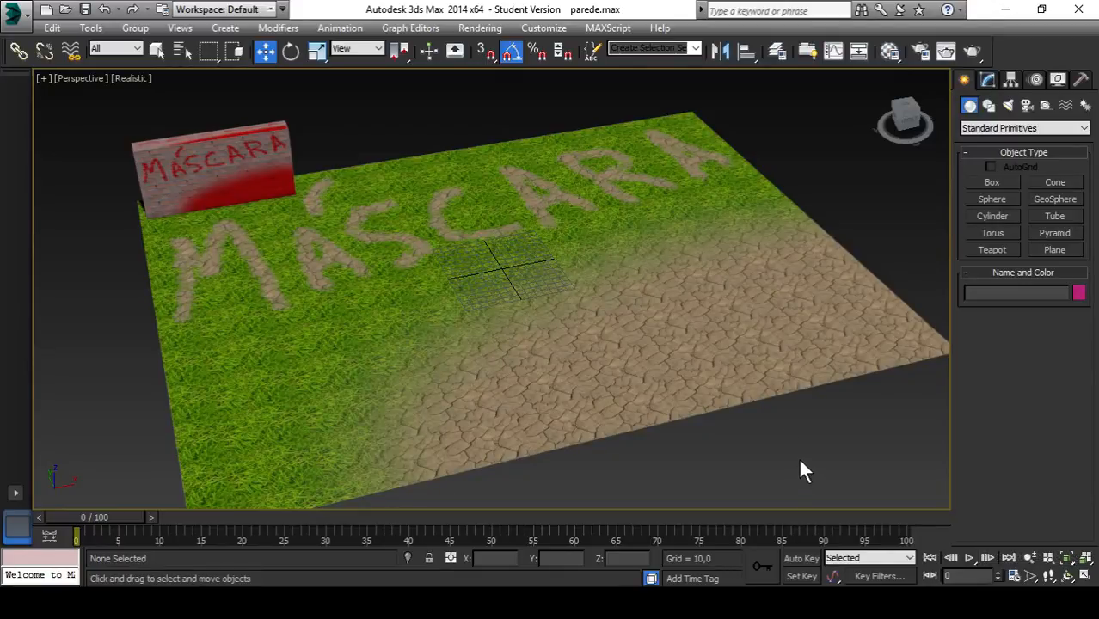
- Delete all objects from the scene, restore the four-viewport layout, and reset the zoom in every view
key(ctrl+a)
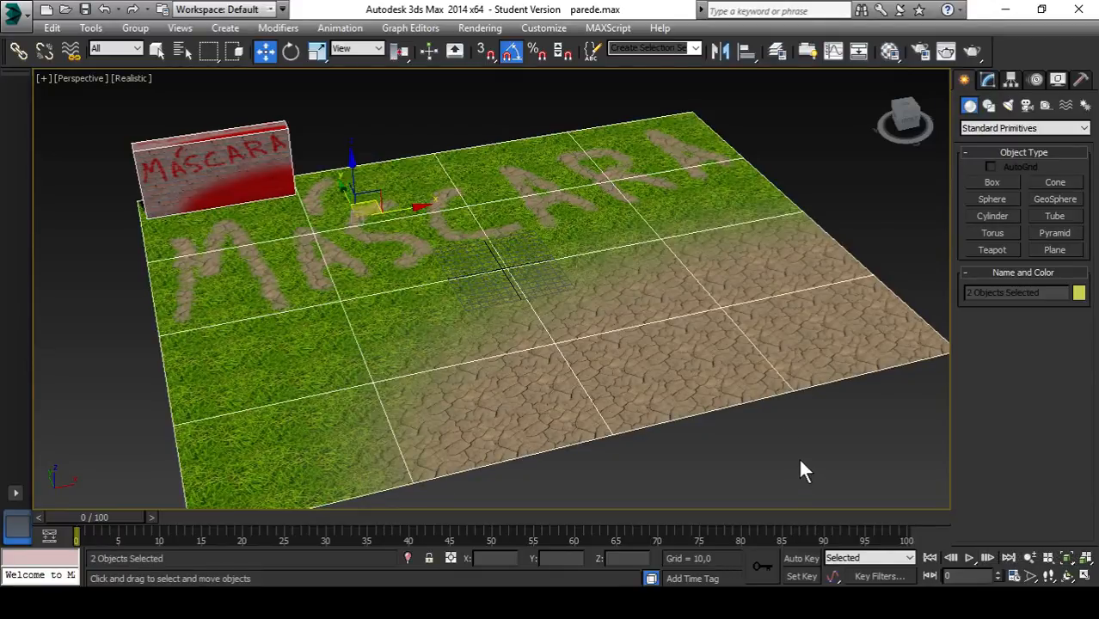
key(Delete)
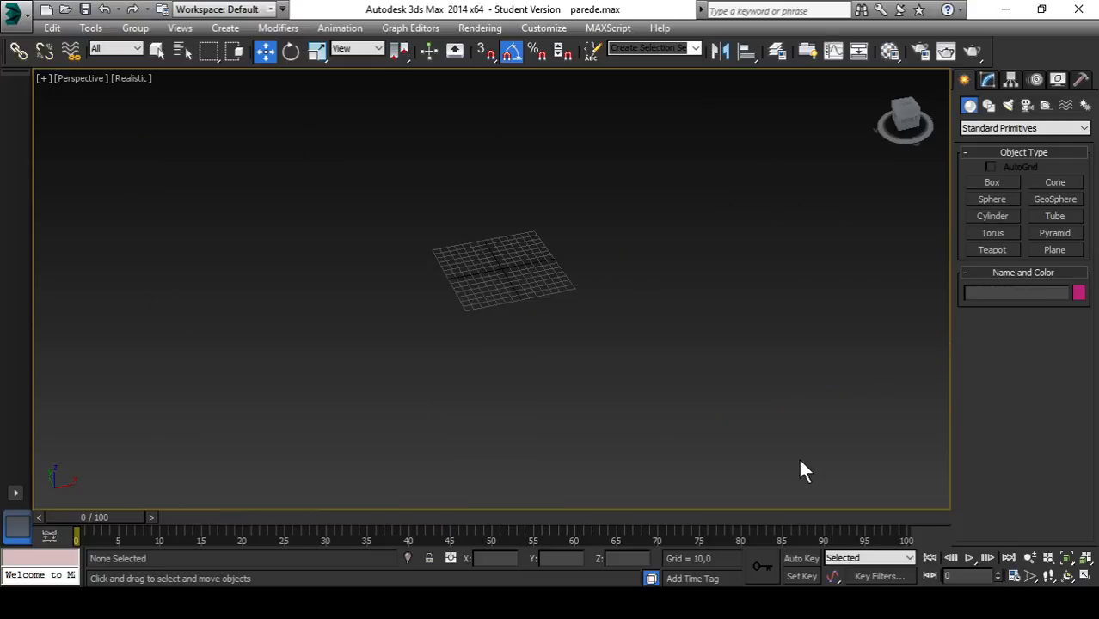
click(1084, 576)
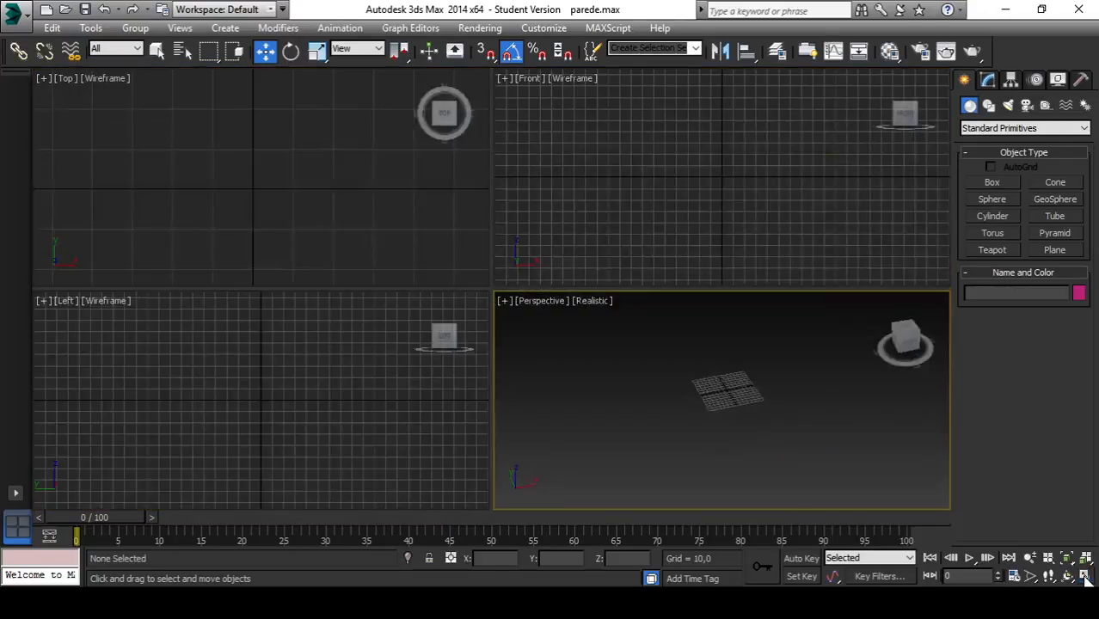
click(1086, 557)
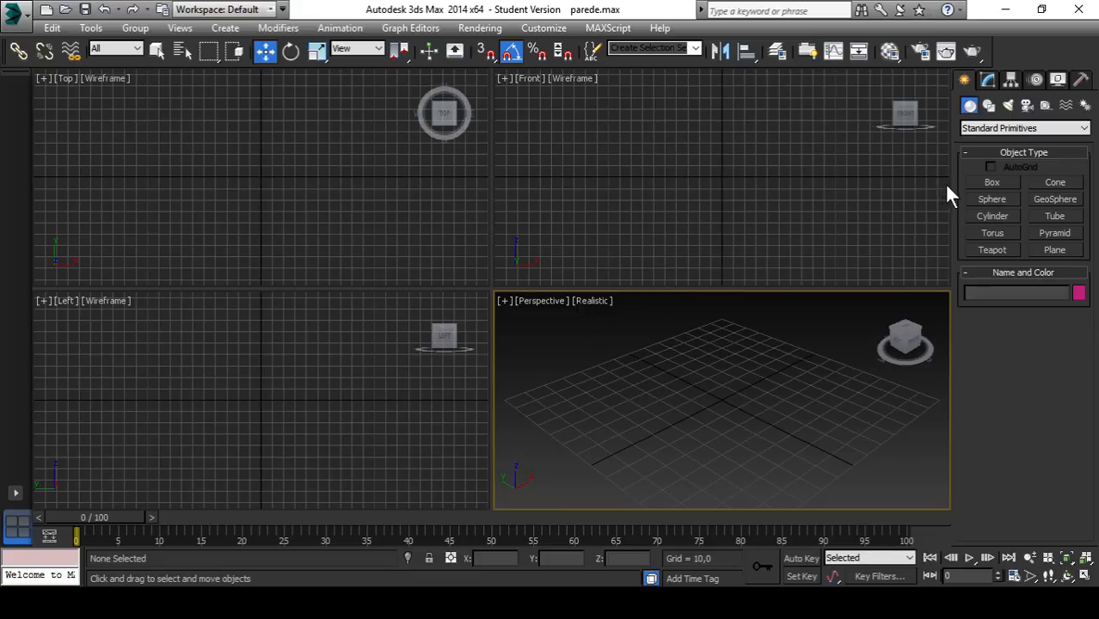
- Create a wall-shaped box in the Top view, about 24 long, 190 wide and 94 high, and frame it in Perspective
click(995, 182)
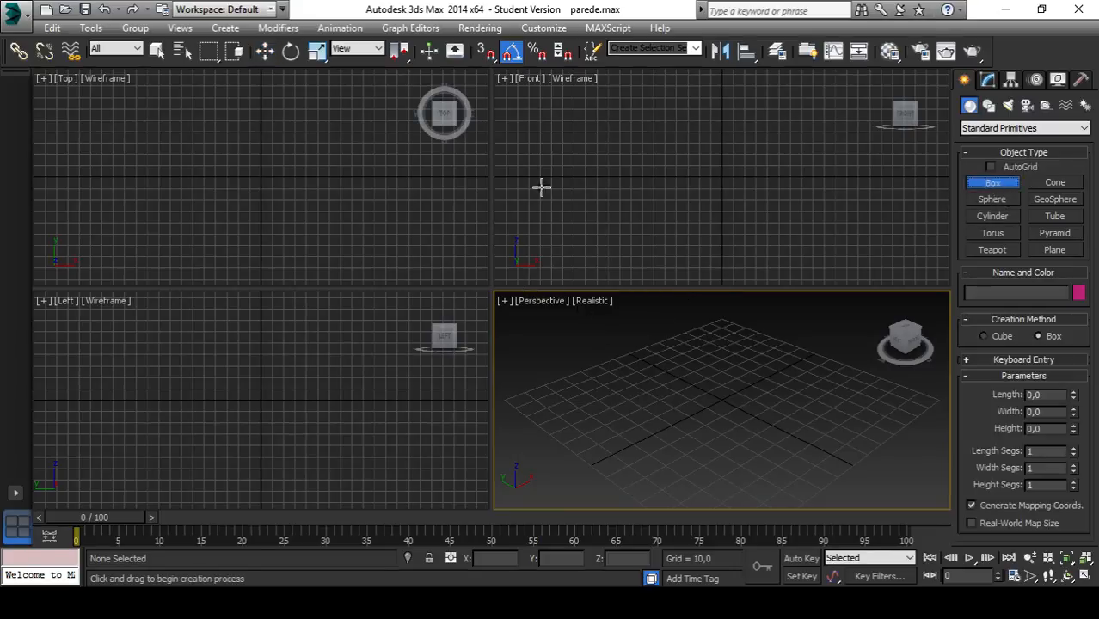
drag(153, 156, 368, 181)
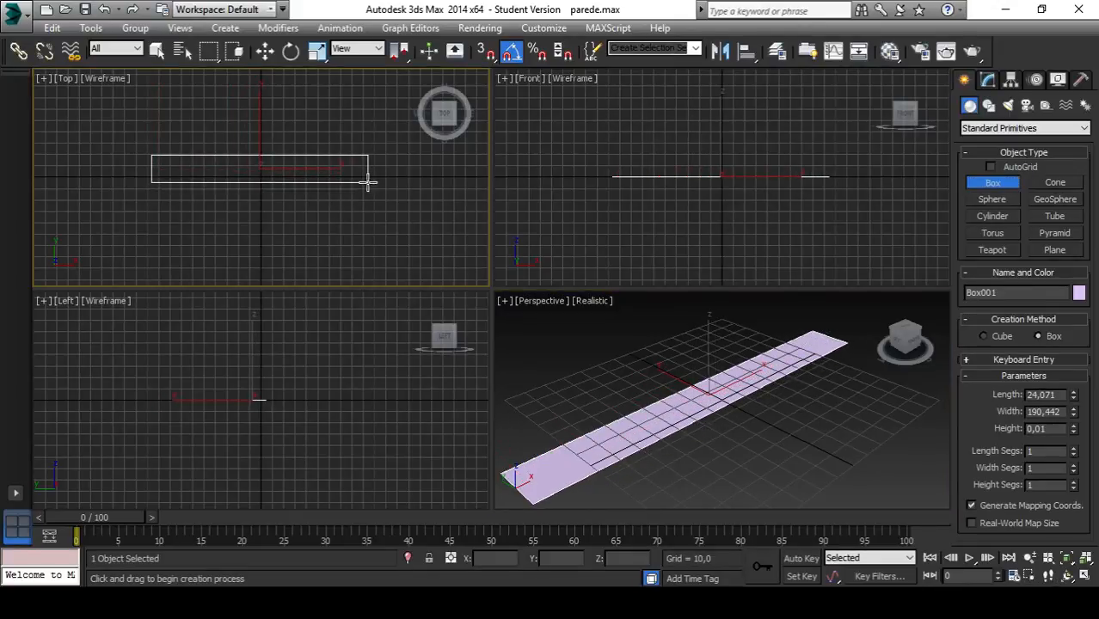
click(371, 74)
scroll(679, 383, down, 5)
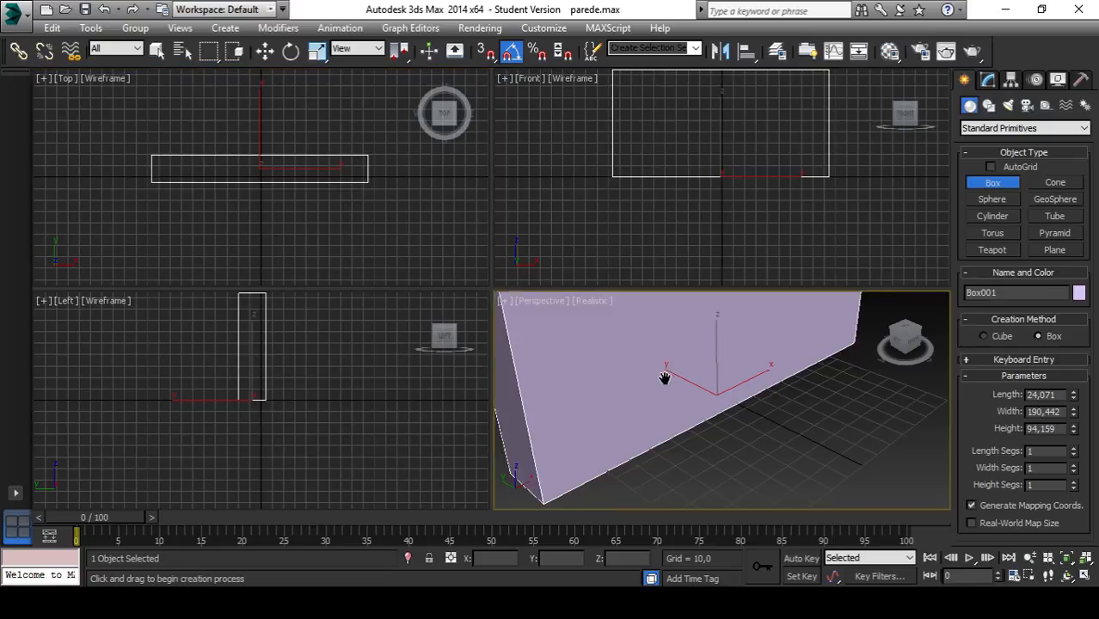
middle_drag(712, 391, 707, 431)
scroll(728, 404, up, 3)
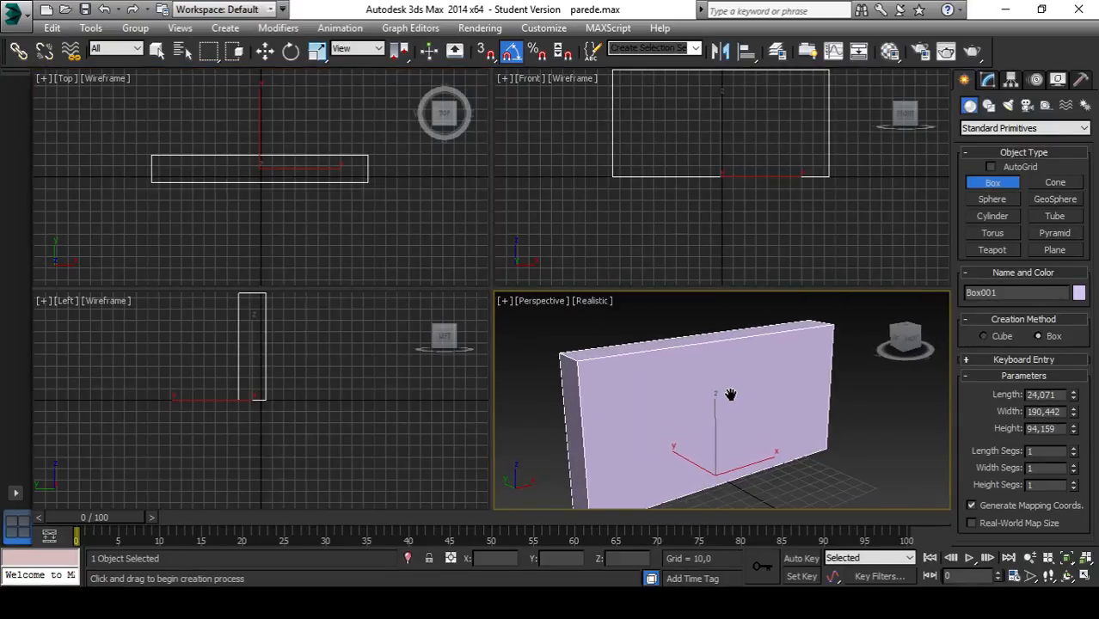
middle_drag(733, 388, 743, 370)
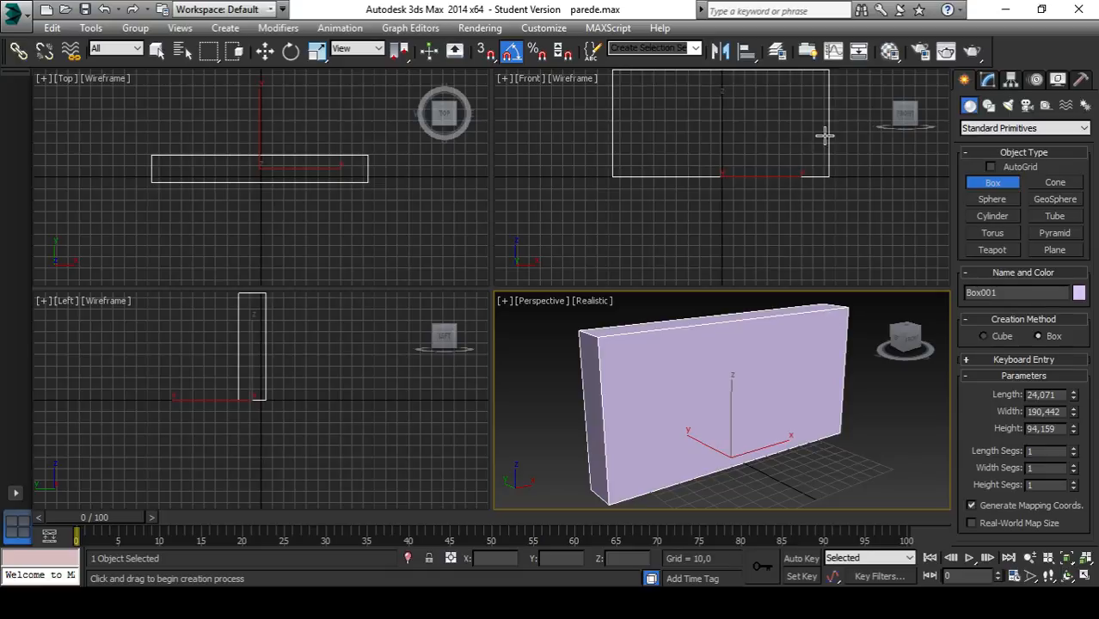
- Open the Material Editor and reset all of its material slots
click(890, 53)
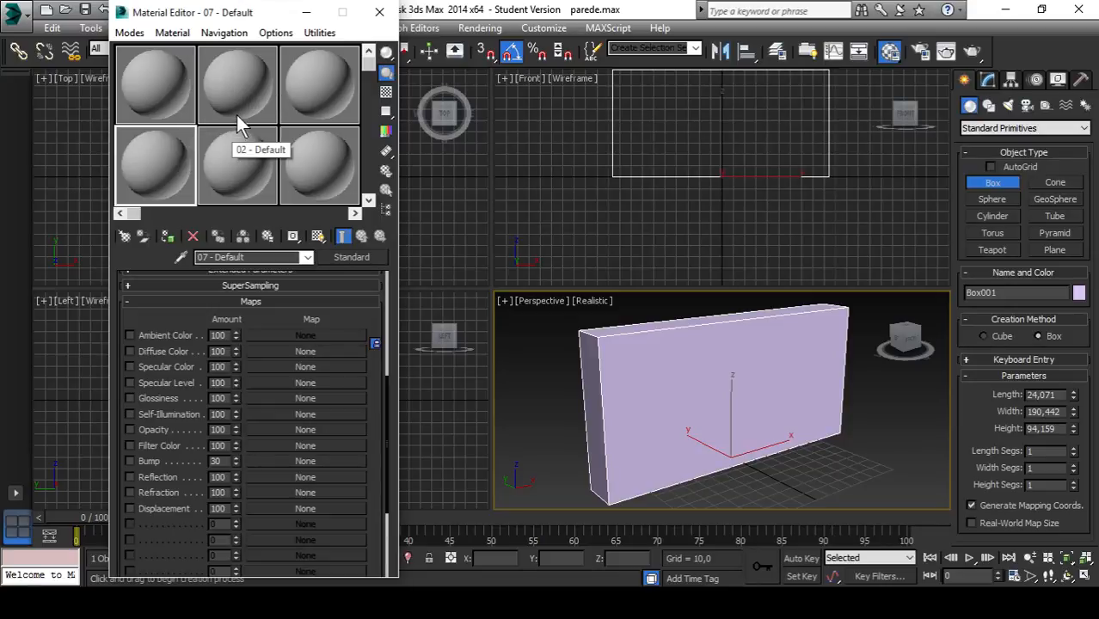
click(319, 34)
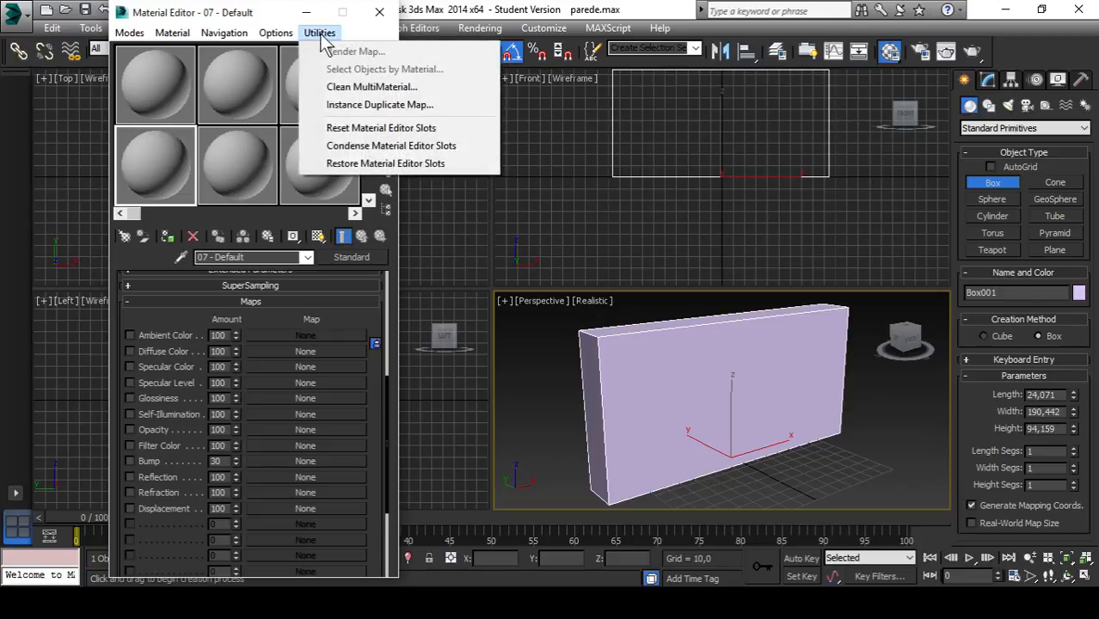
click(376, 130)
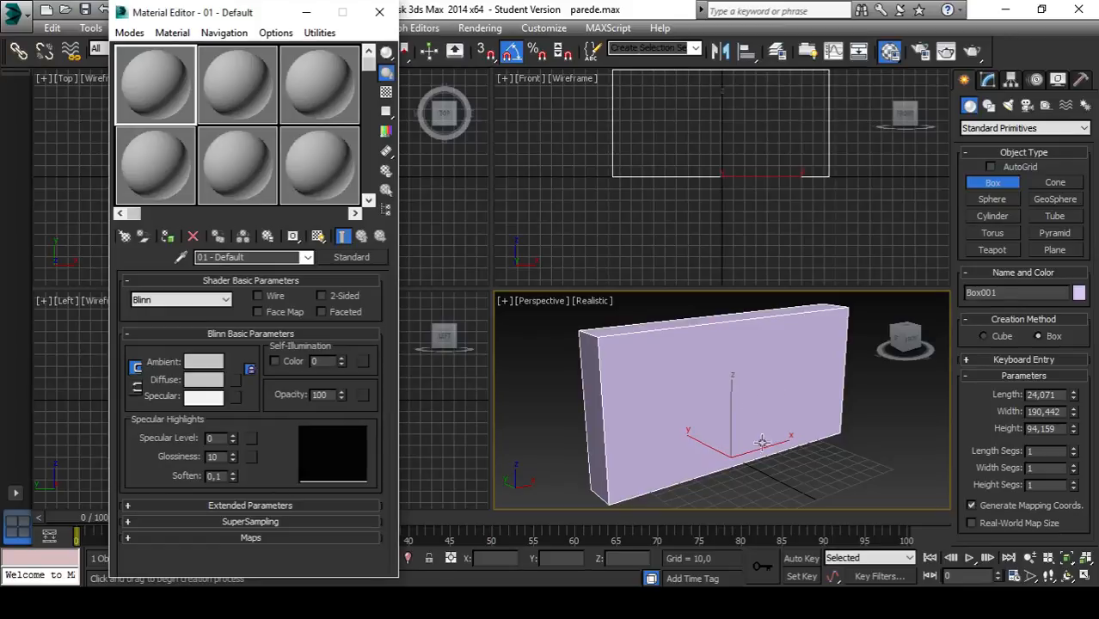
click(316, 34)
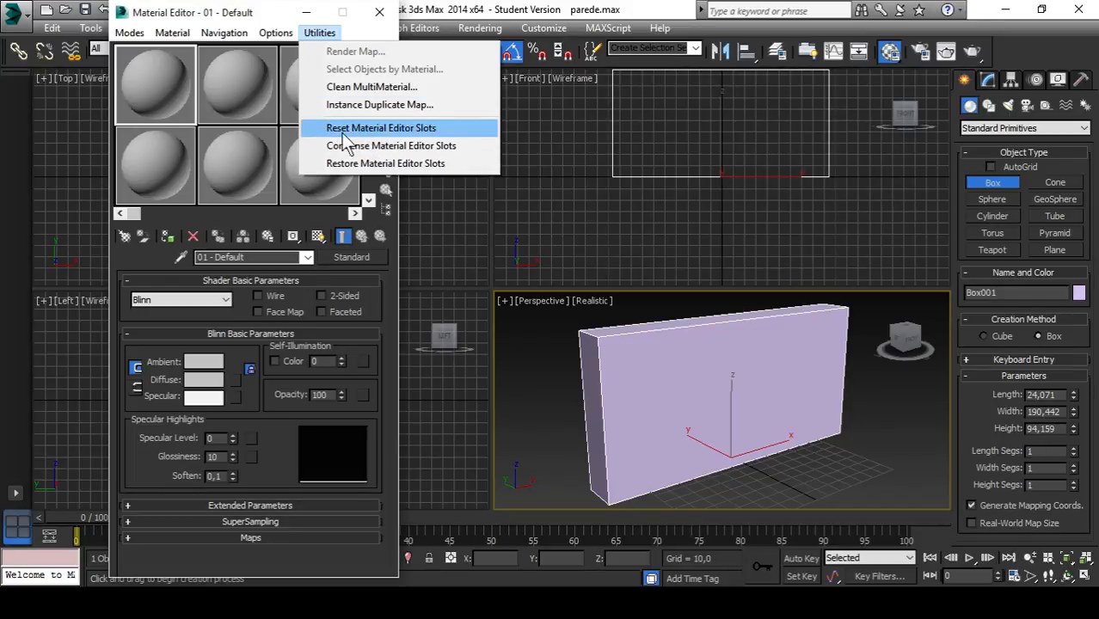
click(283, 10)
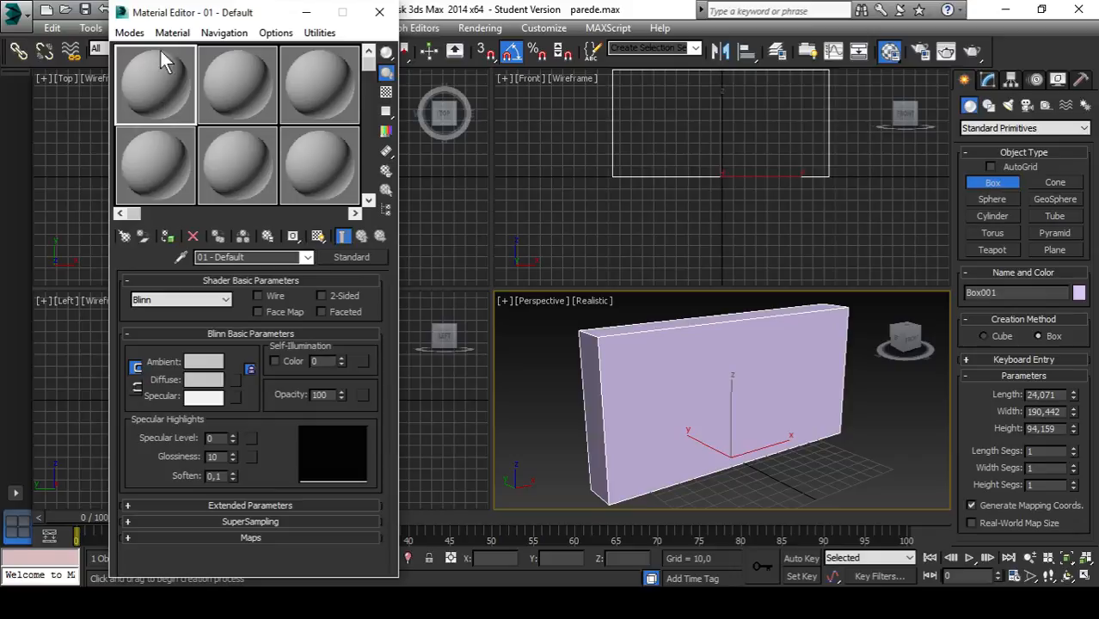
- Select the first material slot, expand its Maps and choose Bitmap as the Diffuse Color map
click(244, 86)
click(229, 168)
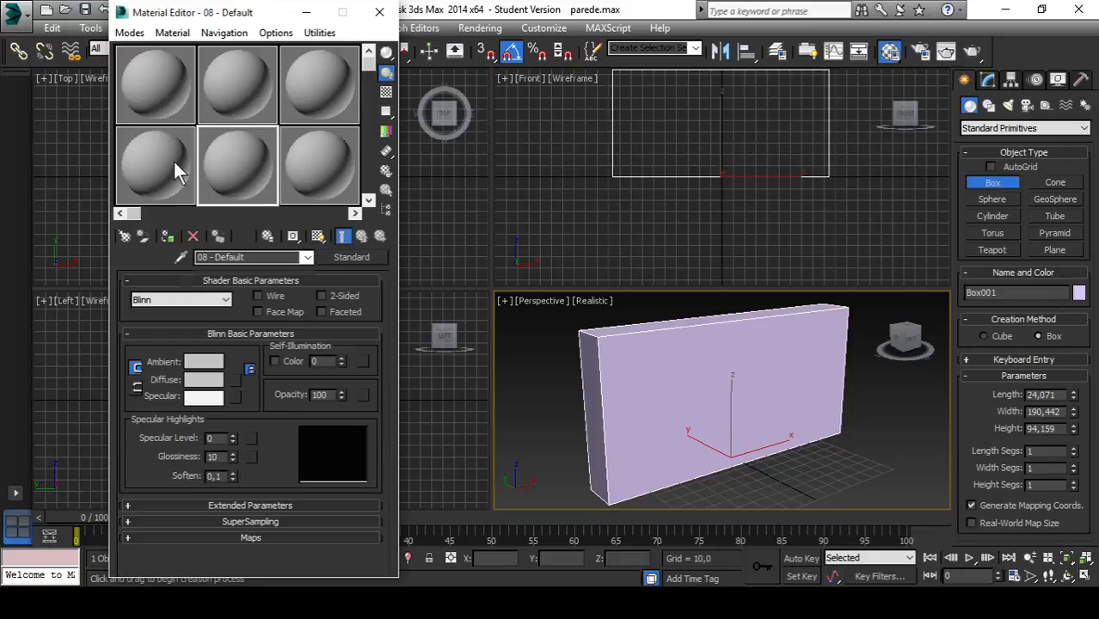
click(155, 88)
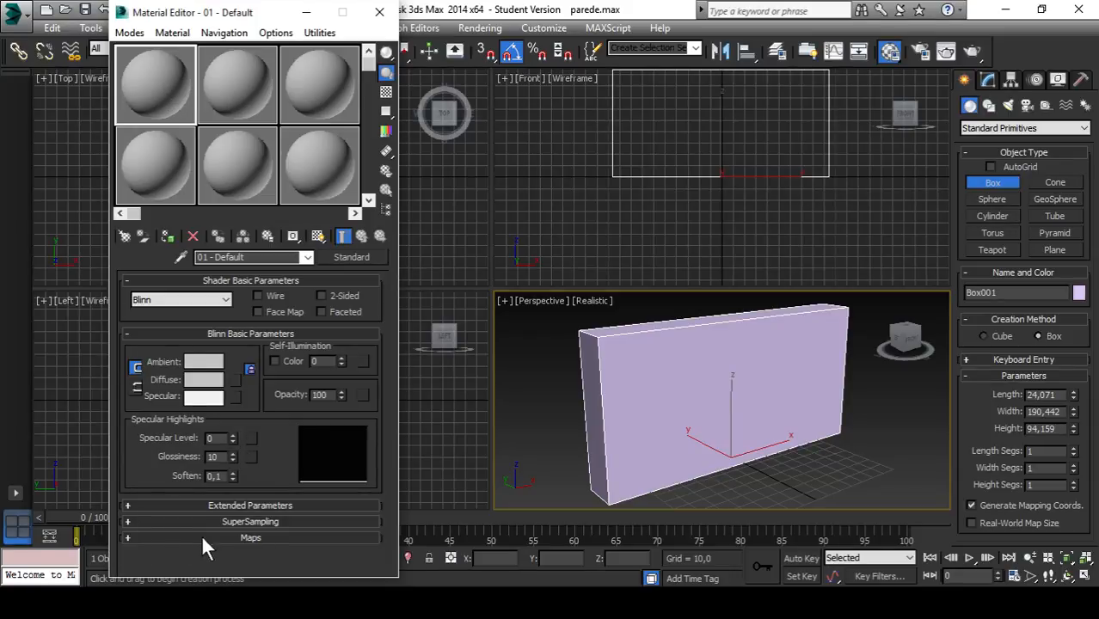
click(128, 538)
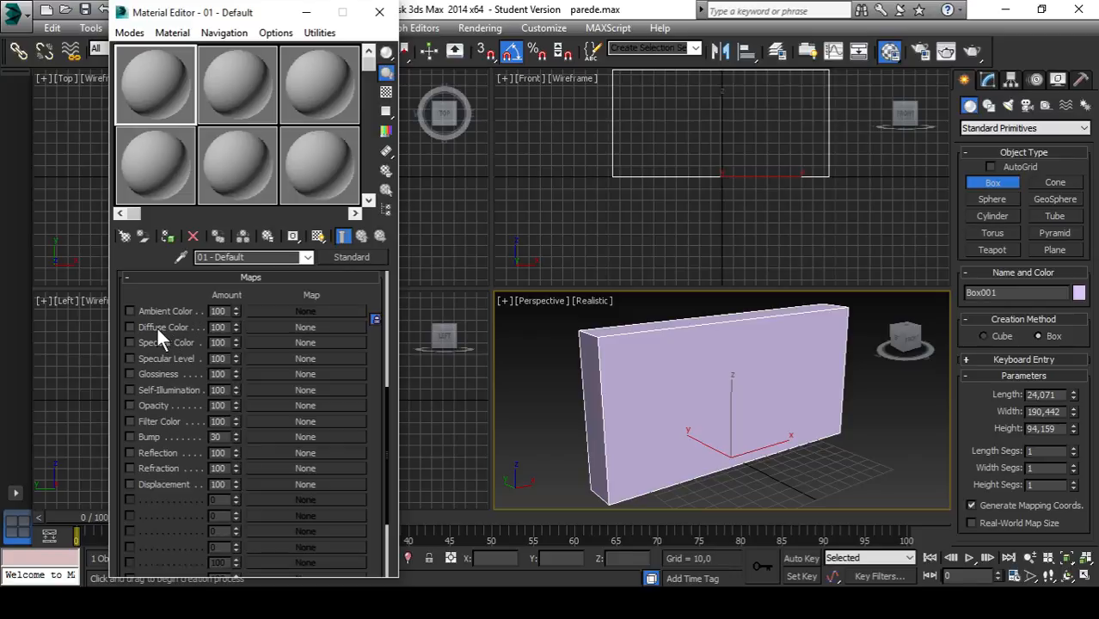
click(300, 326)
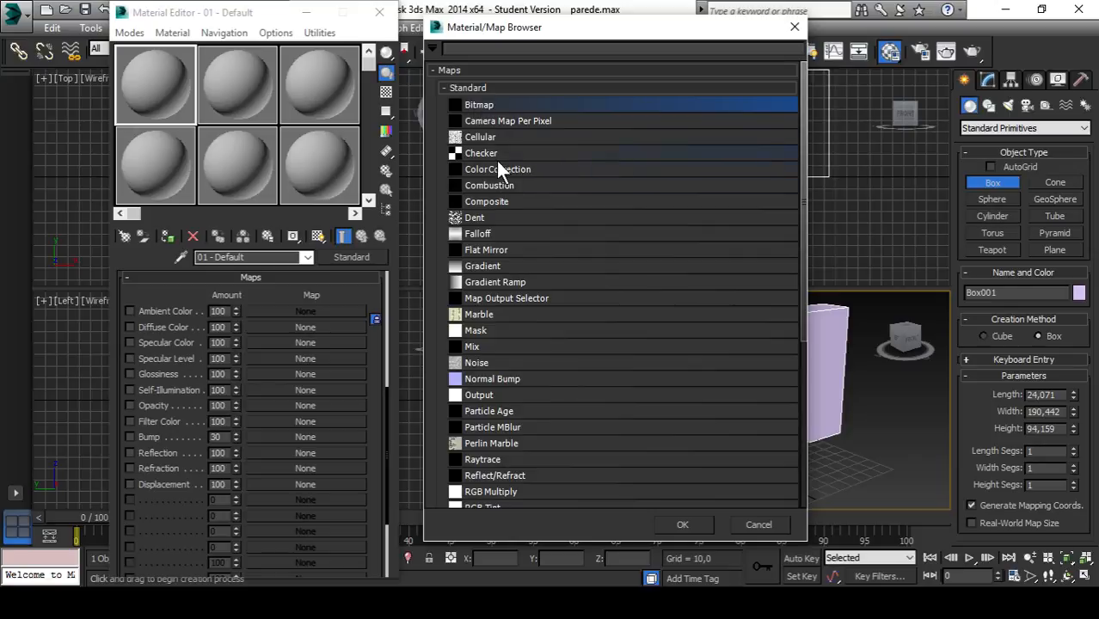
scroll(540, 266, down, 6)
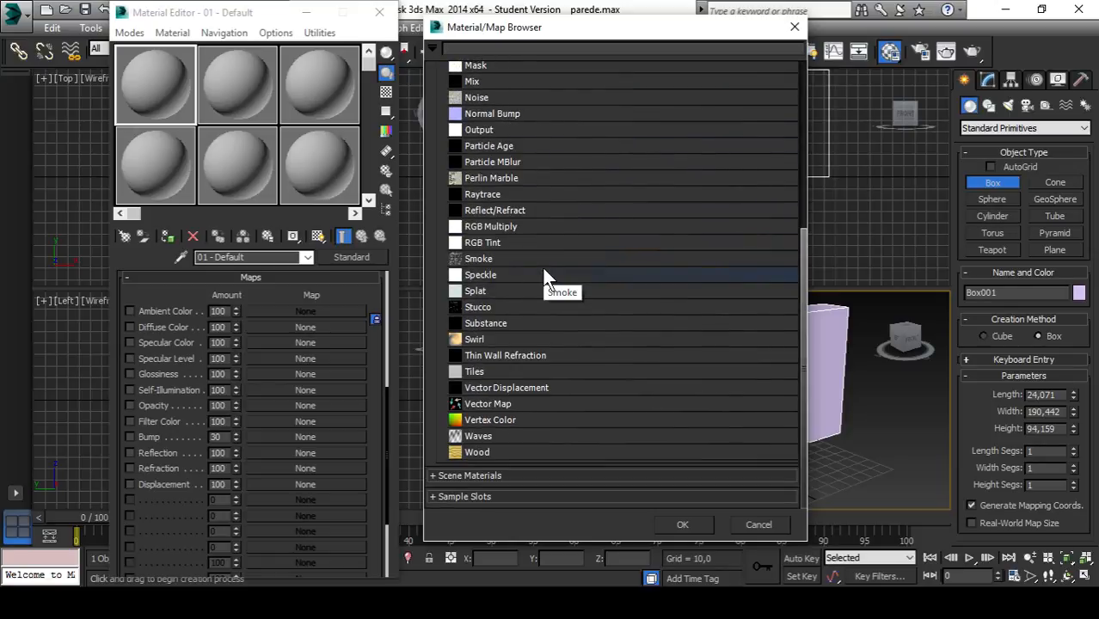
scroll(551, 275, up, 6)
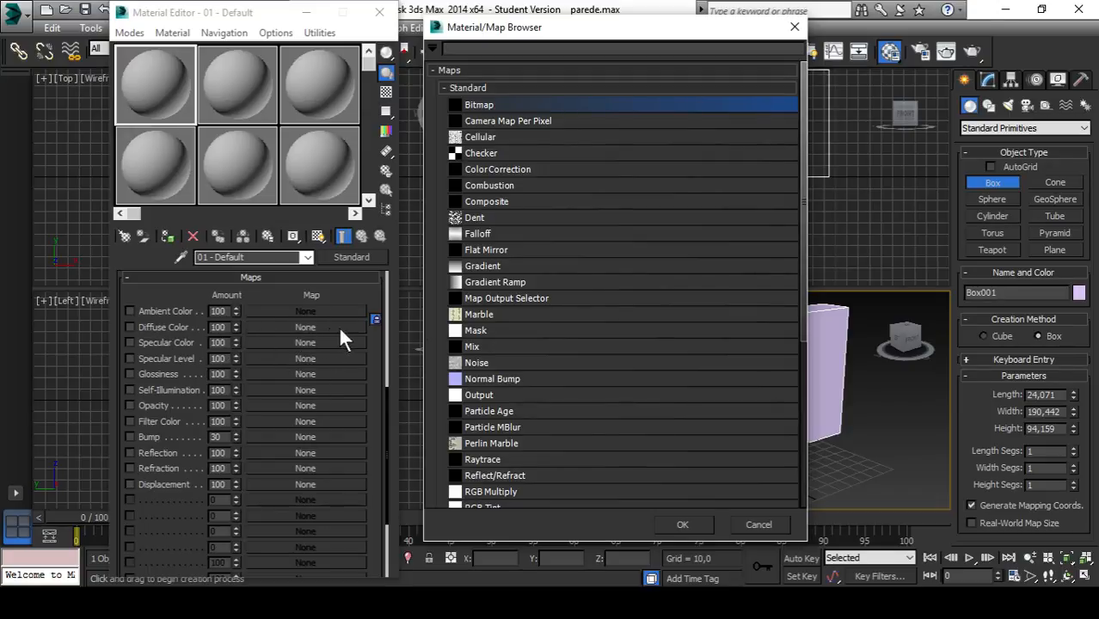
double_click(493, 100)
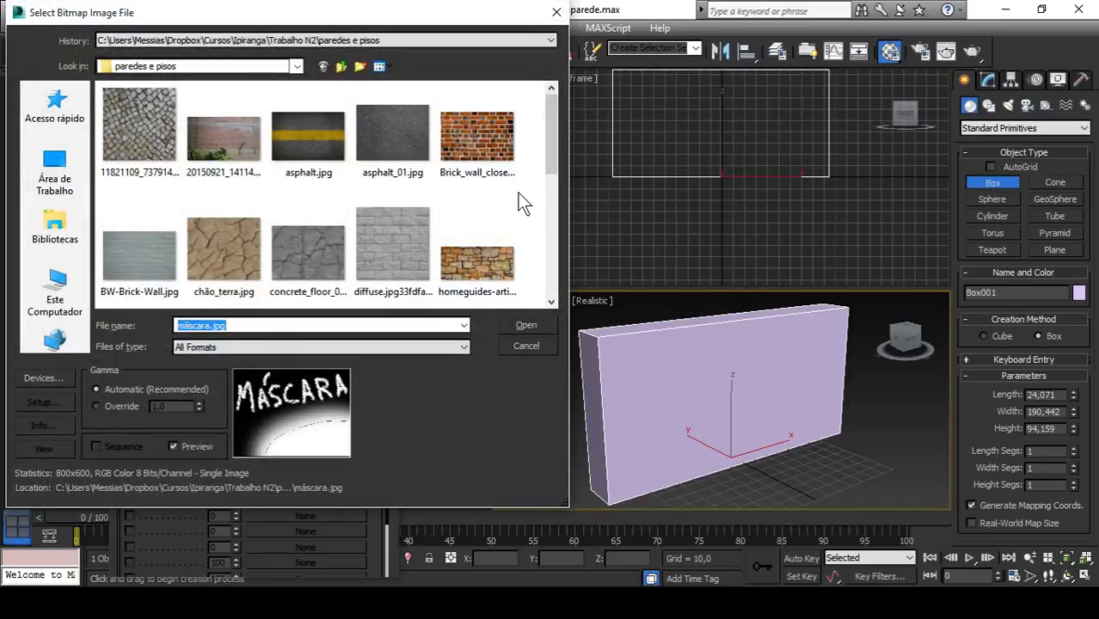
- Browse the "paredes e pisos" folder and load tijolos.jpg as the diffuse bitmap
scroll(517, 193, down, 5)
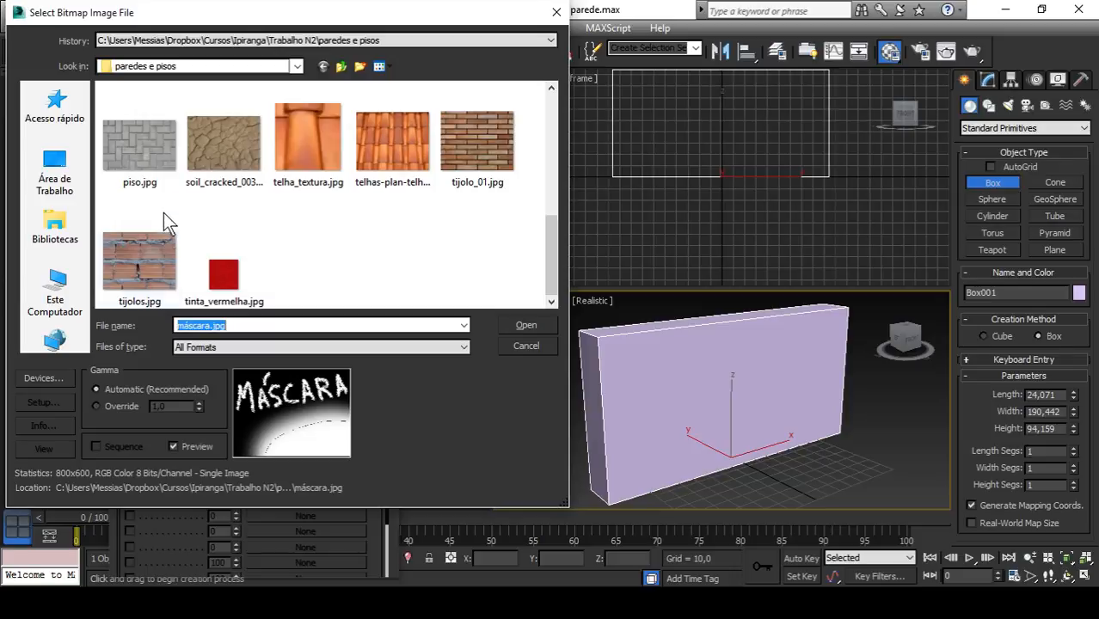
scroll(367, 243, up, 4)
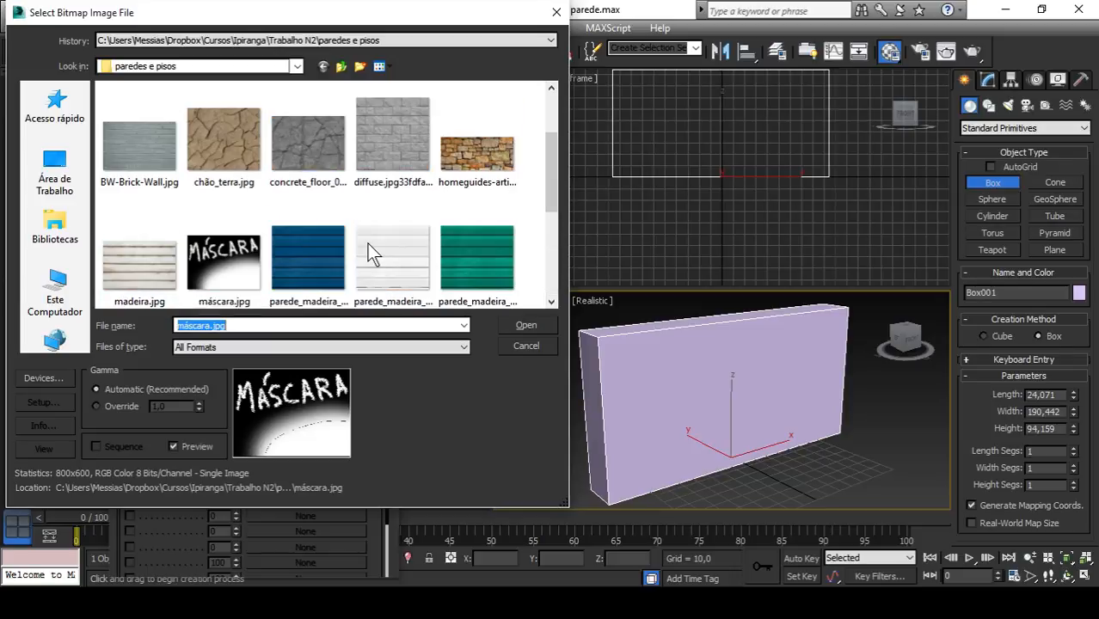
scroll(367, 244, down, 3)
scroll(367, 246, down, 1)
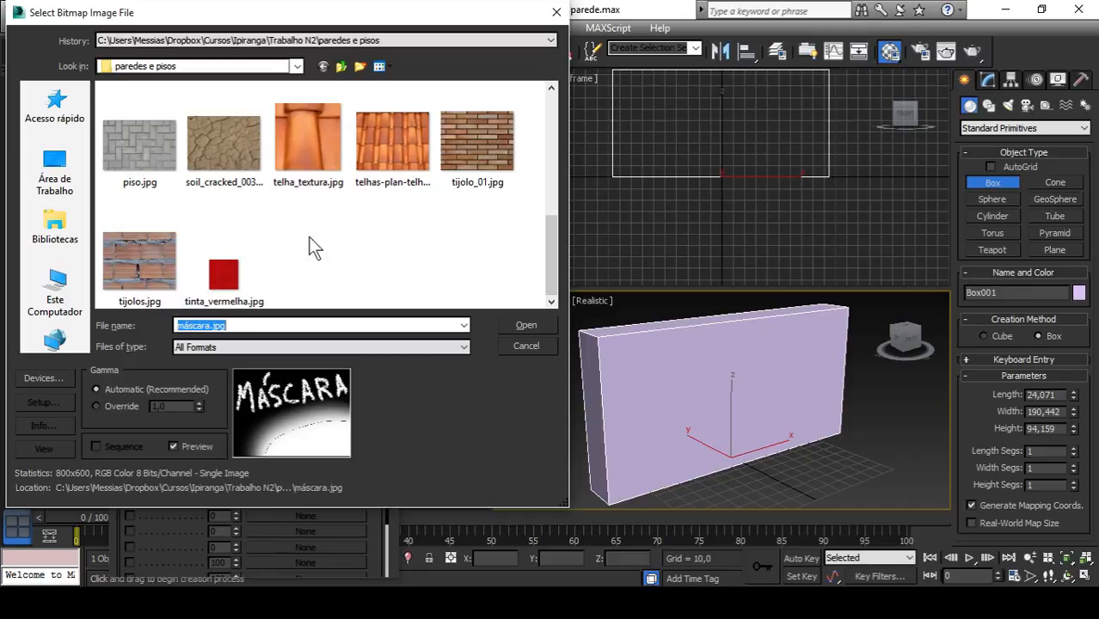
double_click(134, 242)
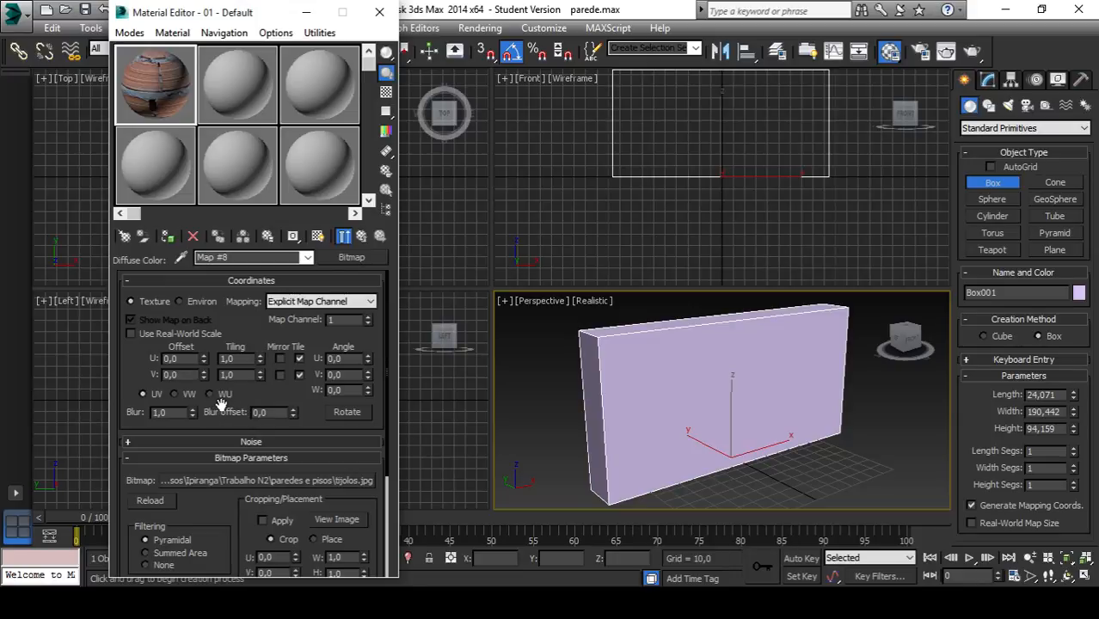
- Look through the bitmap's Coordinates and Bitmap Parameters settings
scroll(224, 400, down, 3)
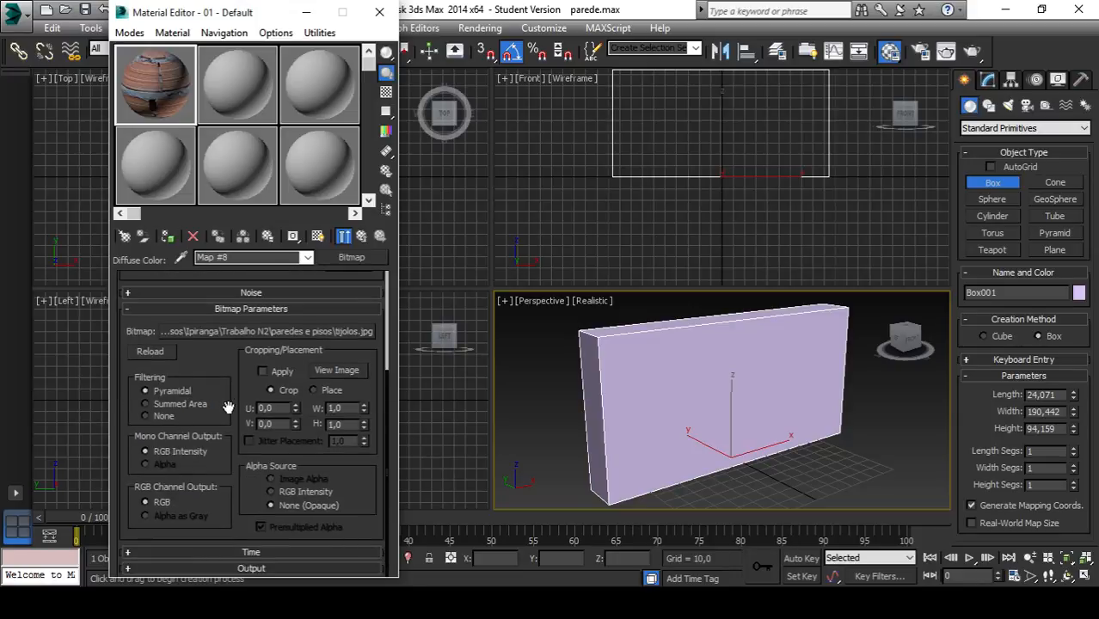
scroll(230, 408, up, 3)
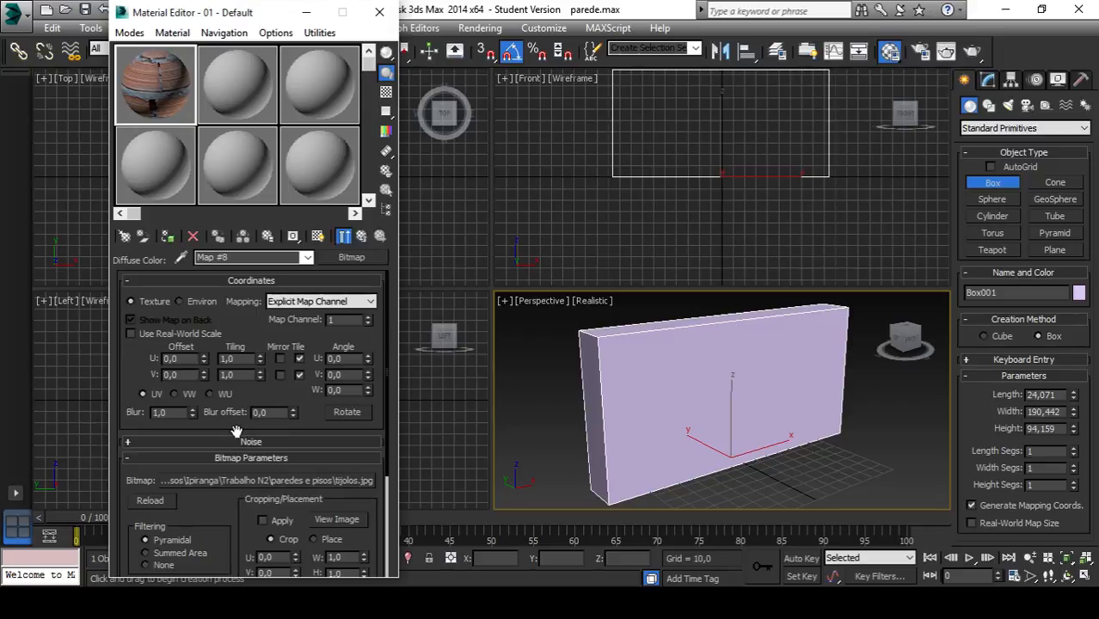
scroll(240, 427, down, 3)
scroll(240, 427, up, 3)
scroll(243, 420, down, 3)
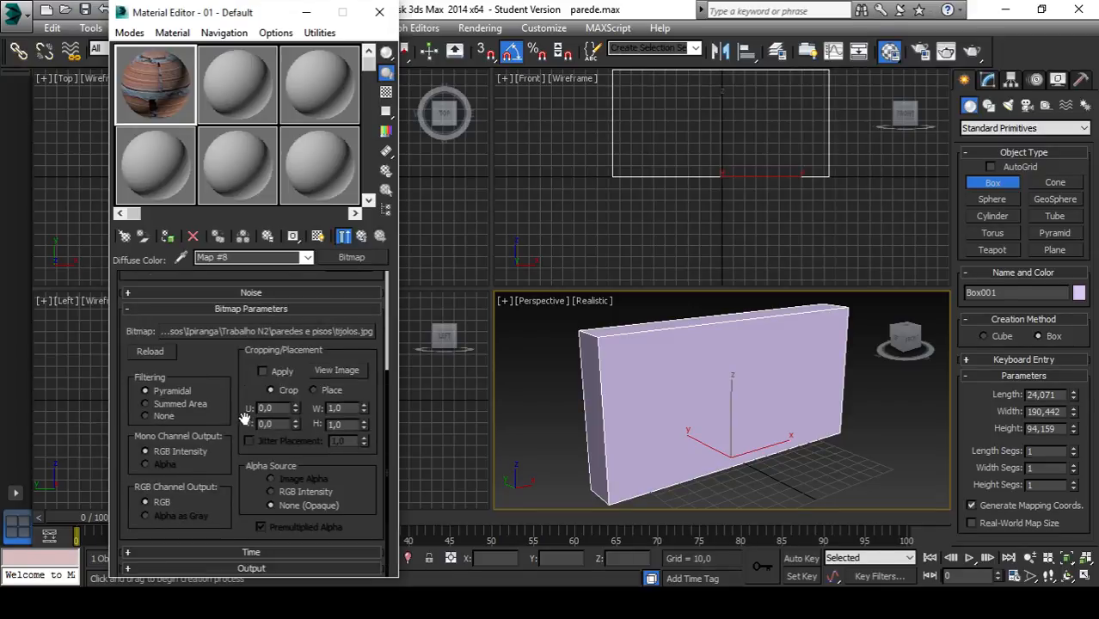
scroll(247, 419, up, 3)
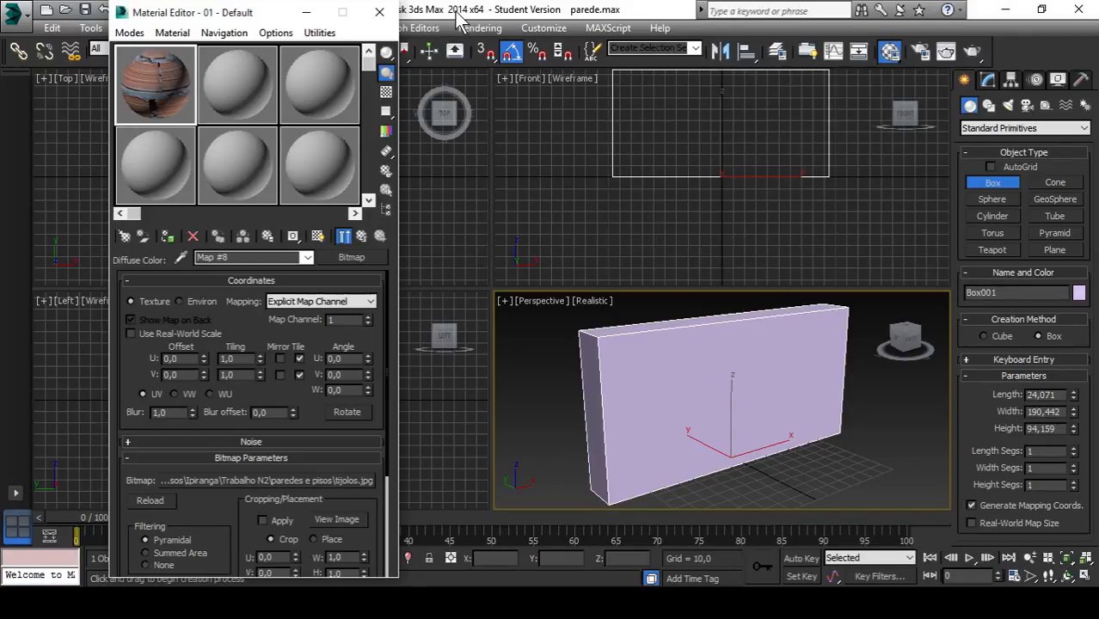
- Assign the brick material to the wall box and render the Perspective view to check the texture
click(342, 2)
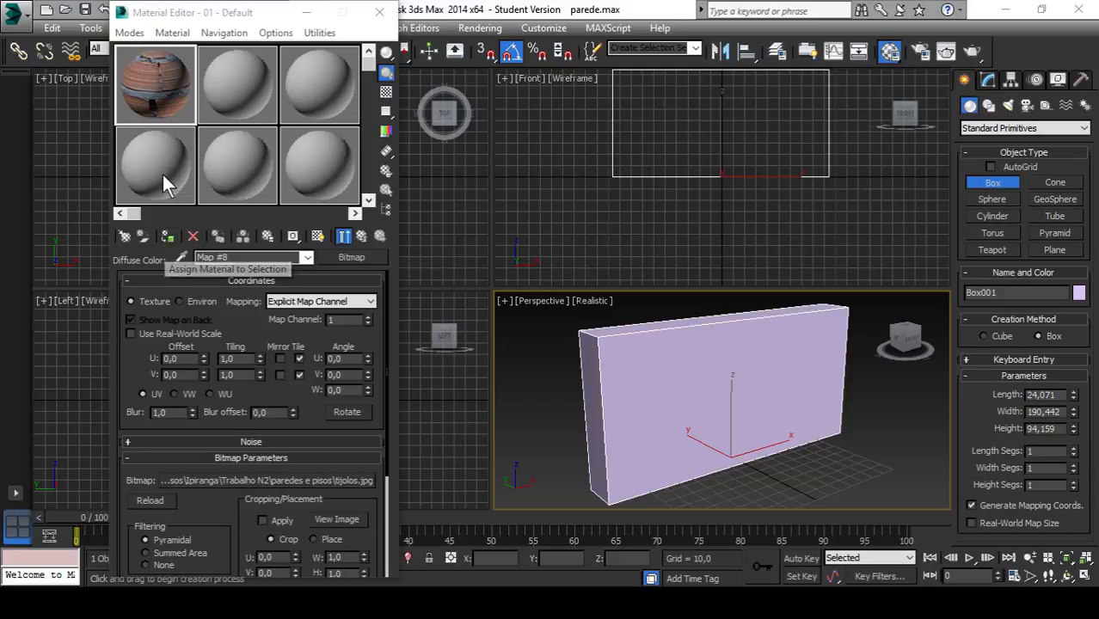
drag(156, 86, 637, 374)
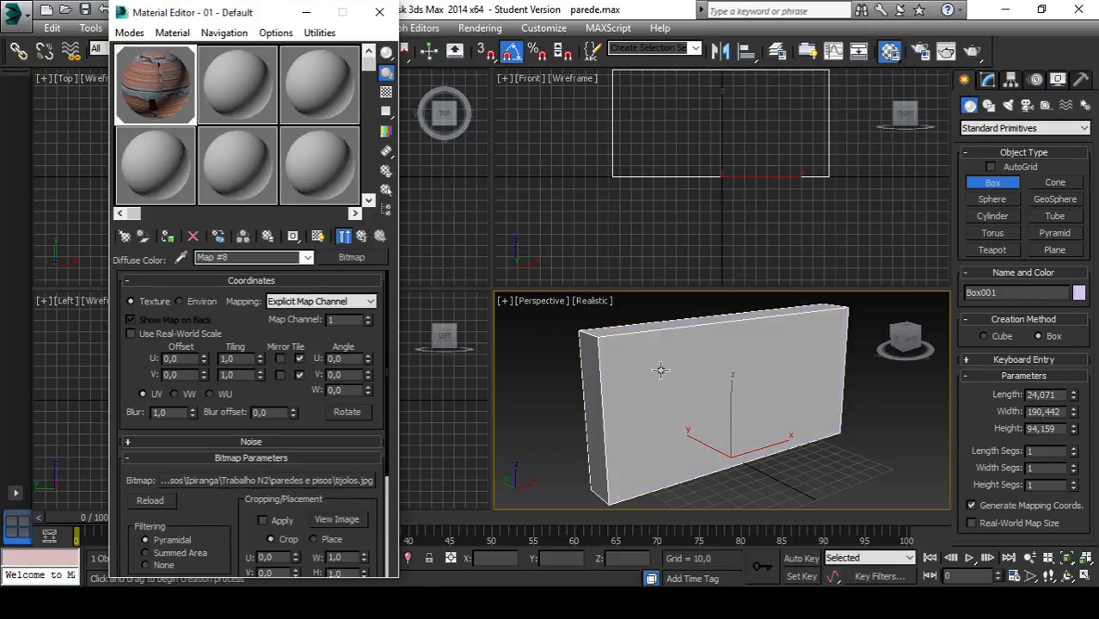
mouse_move(764, 465)
alt+middle_down()
mouse_move(713, 387)
mouse_move(761, 459)
mouse_move(819, 479)
mouse_move(768, 414)
mouse_move(699, 442)
mouse_move(798, 467)
mouse_move(792, 441)
mouse_move(761, 451)
mouse_move(770, 461)
alt+middle_up()
key(shift+q)
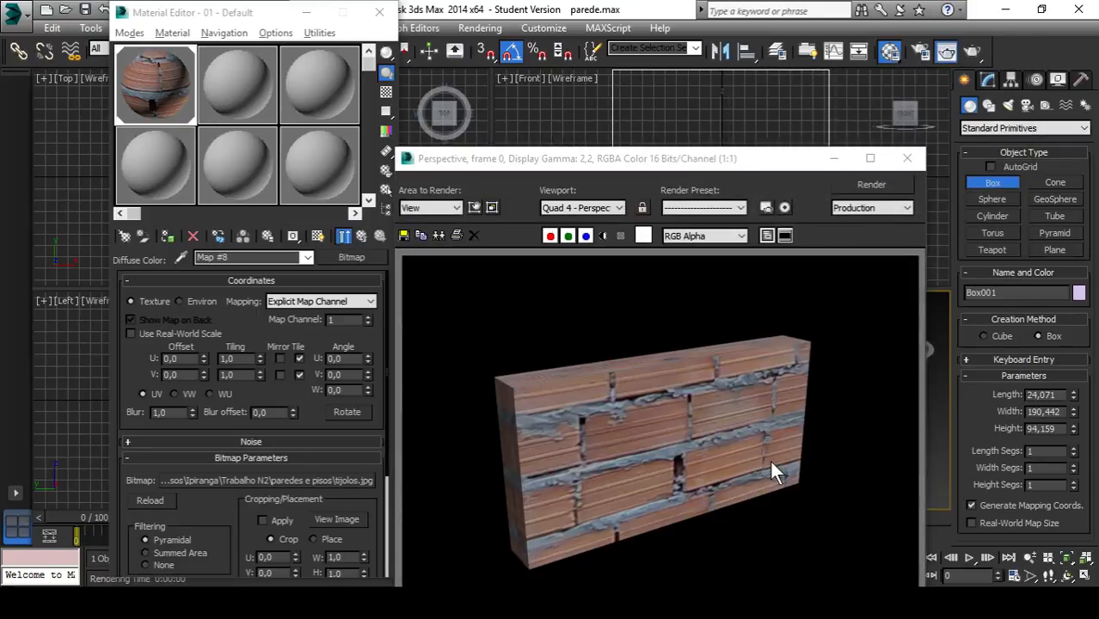
drag(635, 161, 610, 73)
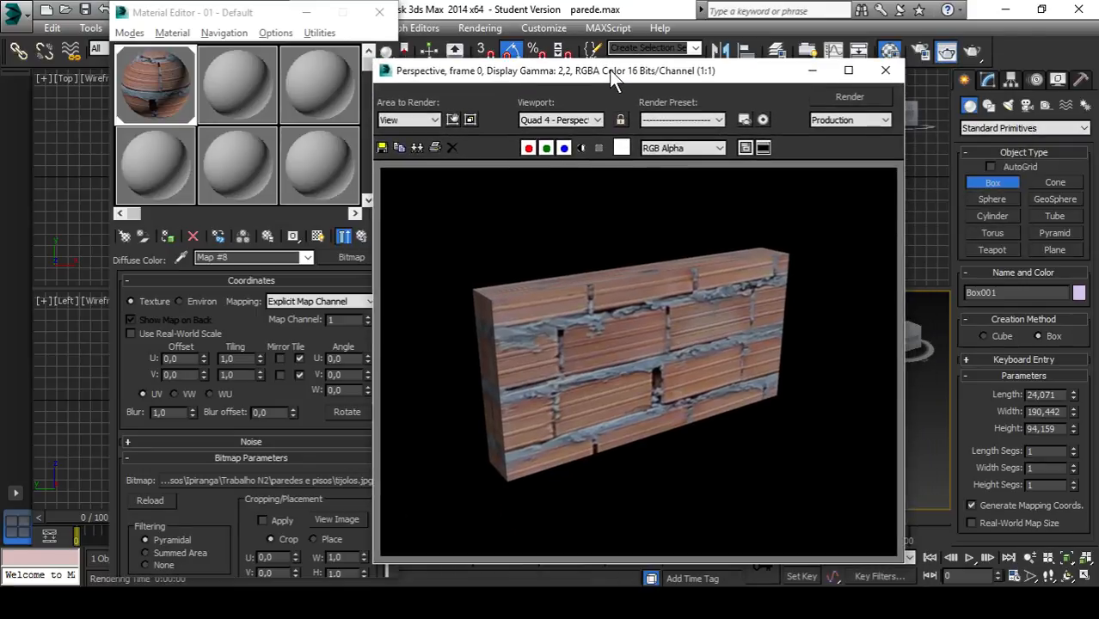
click(885, 72)
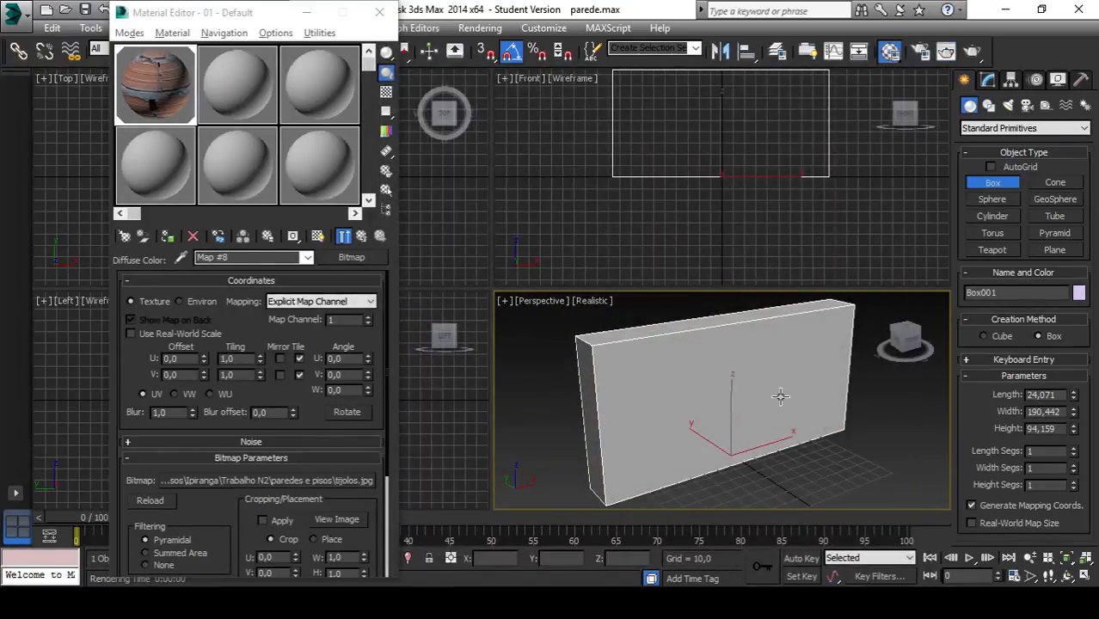
- Turn on the display of the brick map on the wall in the shaded viewport
scroll(779, 396, up, 2)
scroll(748, 412, down, 2)
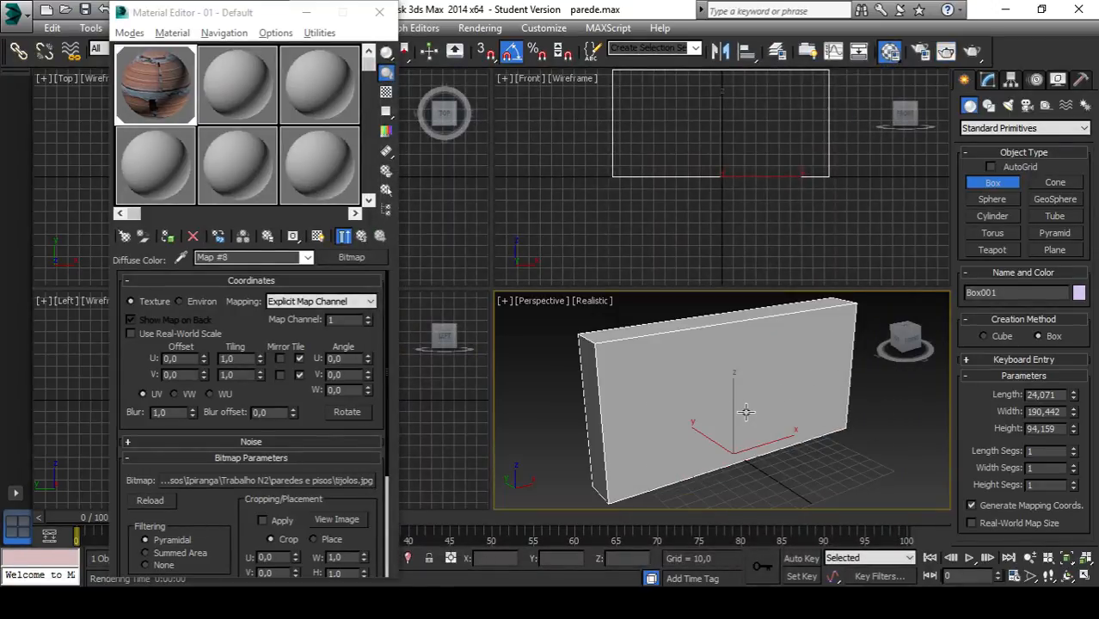
mouse_move(768, 417)
alt+middle_down()
mouse_move(697, 368)
mouse_move(736, 392)
mouse_move(771, 370)
mouse_move(777, 407)
alt+middle_up()
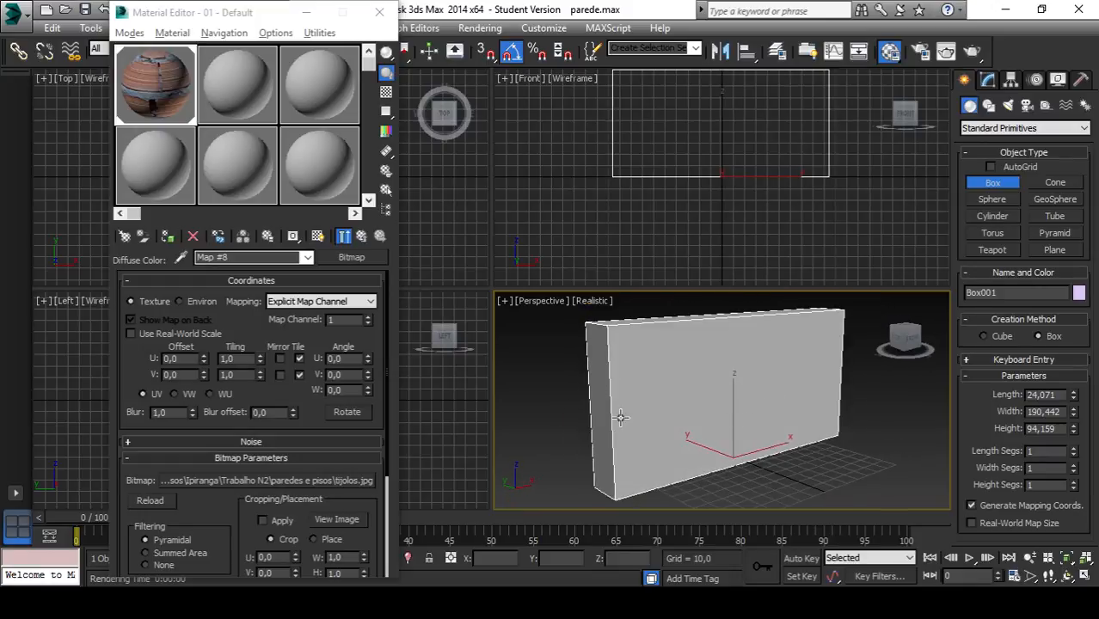
click(317, 235)
alt+middle_drag(773, 404, 749, 398)
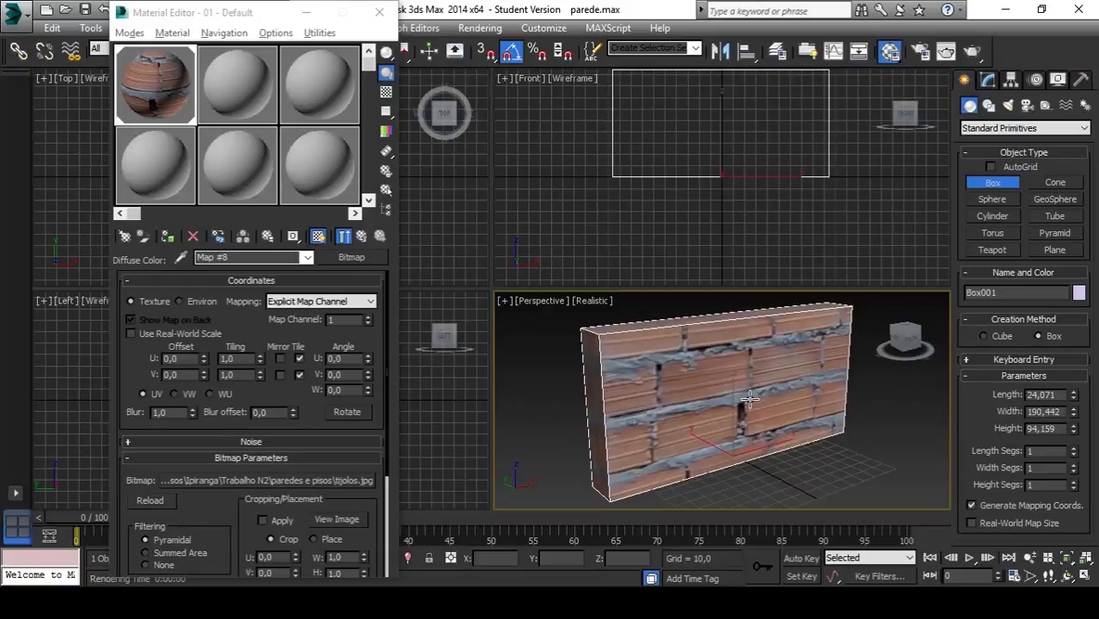
- Set the bitmap's tiling to 5 in U and 4 in V
click(232, 358)
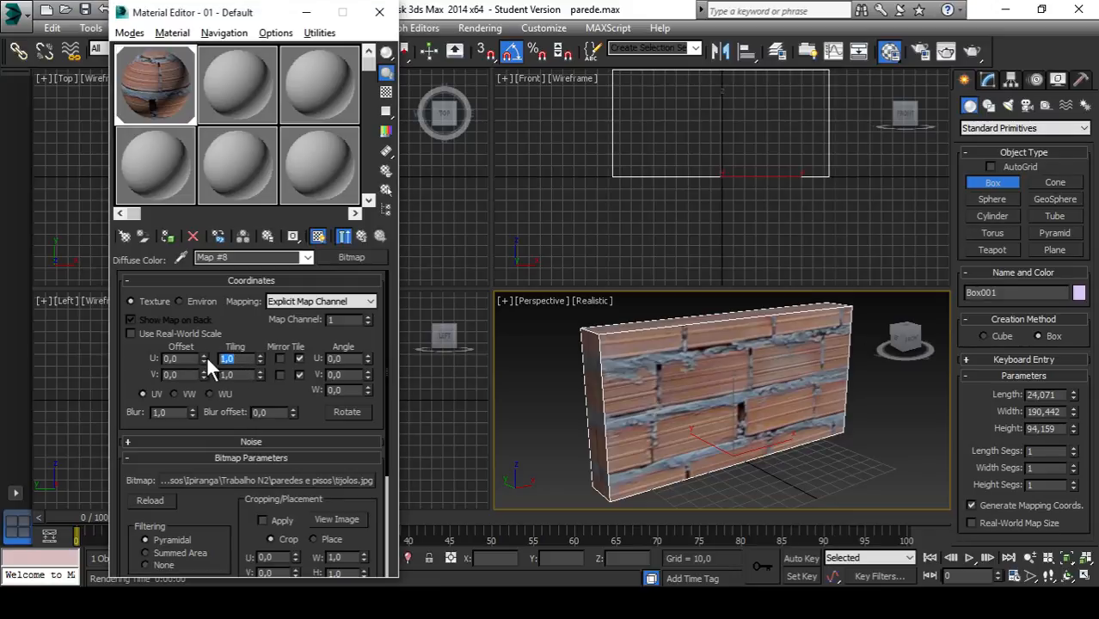
text(5)
key(Return)
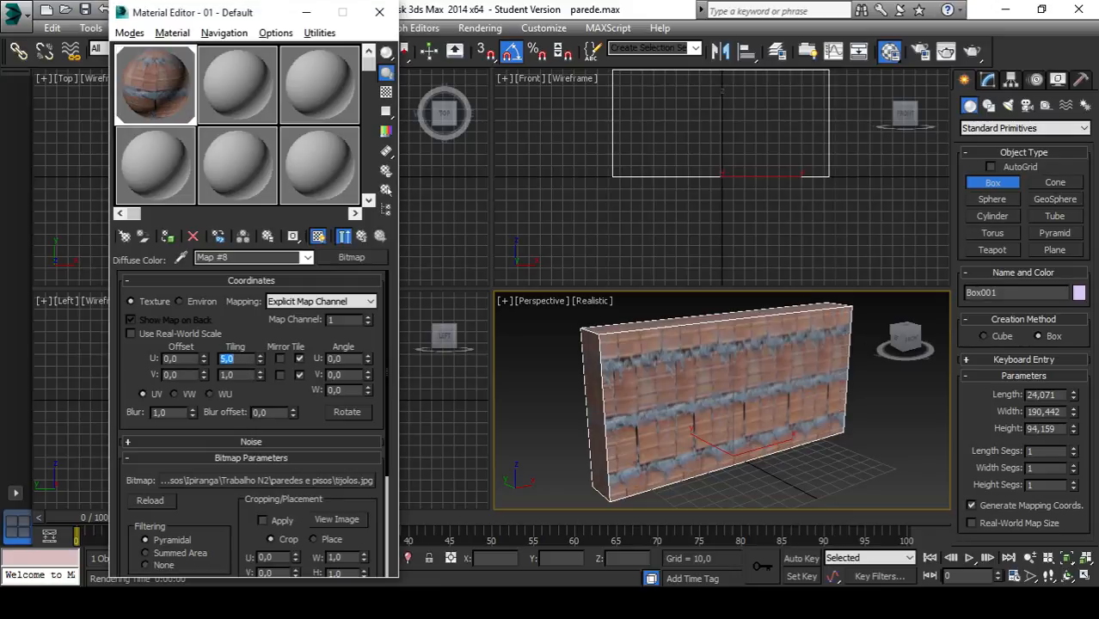
click(228, 375)
text(4)
key(Return)
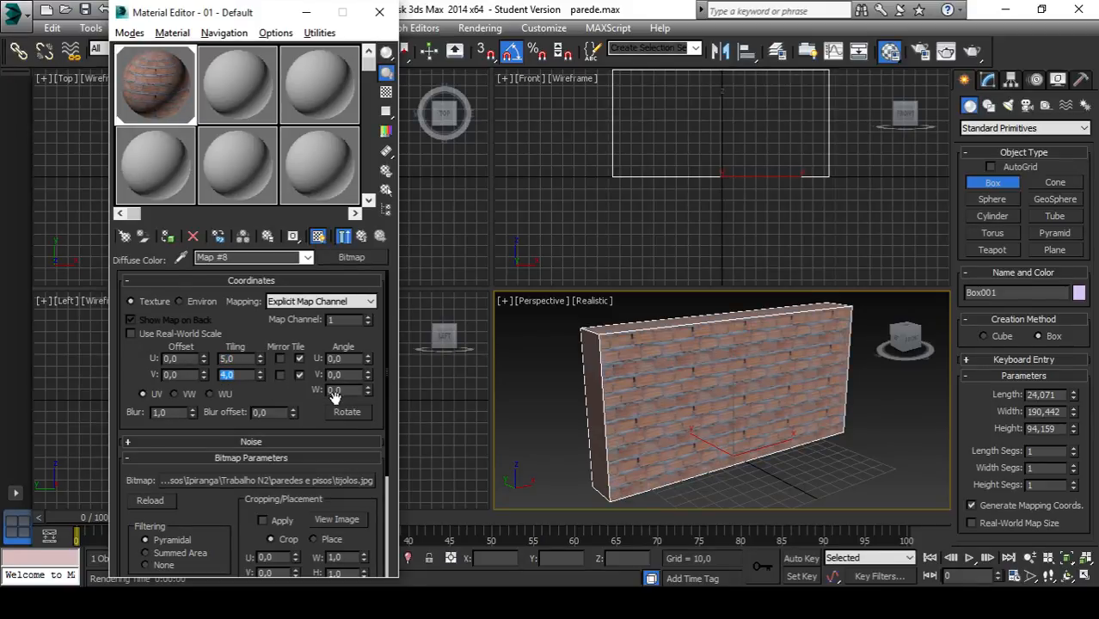
- Examine the tiled brick texture on the wall's front, side and top faces, up close and overall
alt+middle_drag(790, 453, 736, 436)
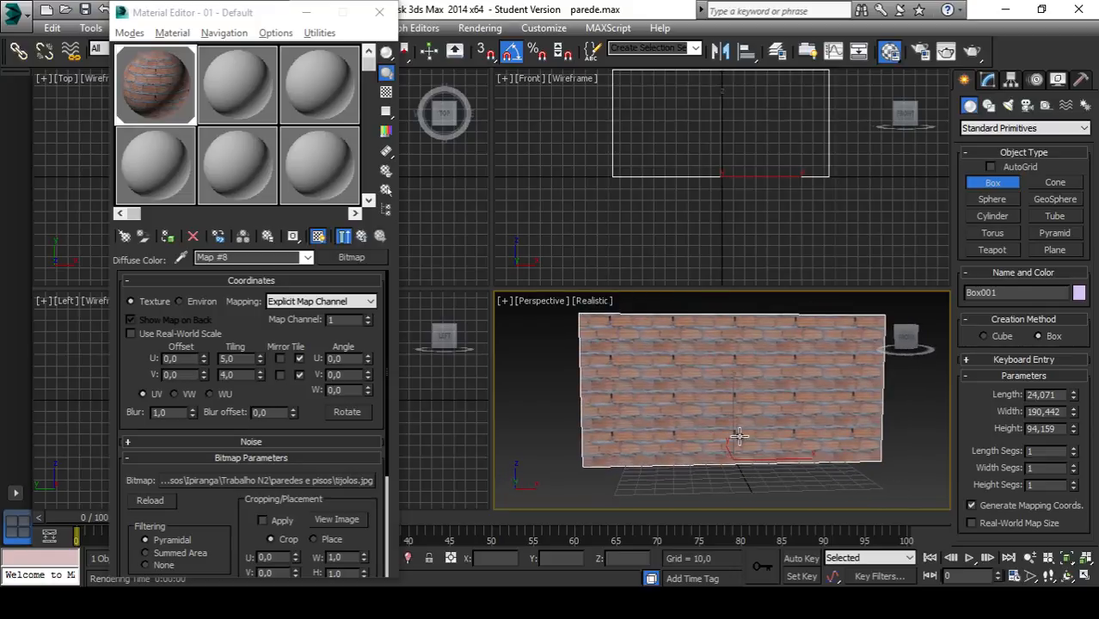
scroll(726, 367, up, 5)
scroll(730, 370, down, 4)
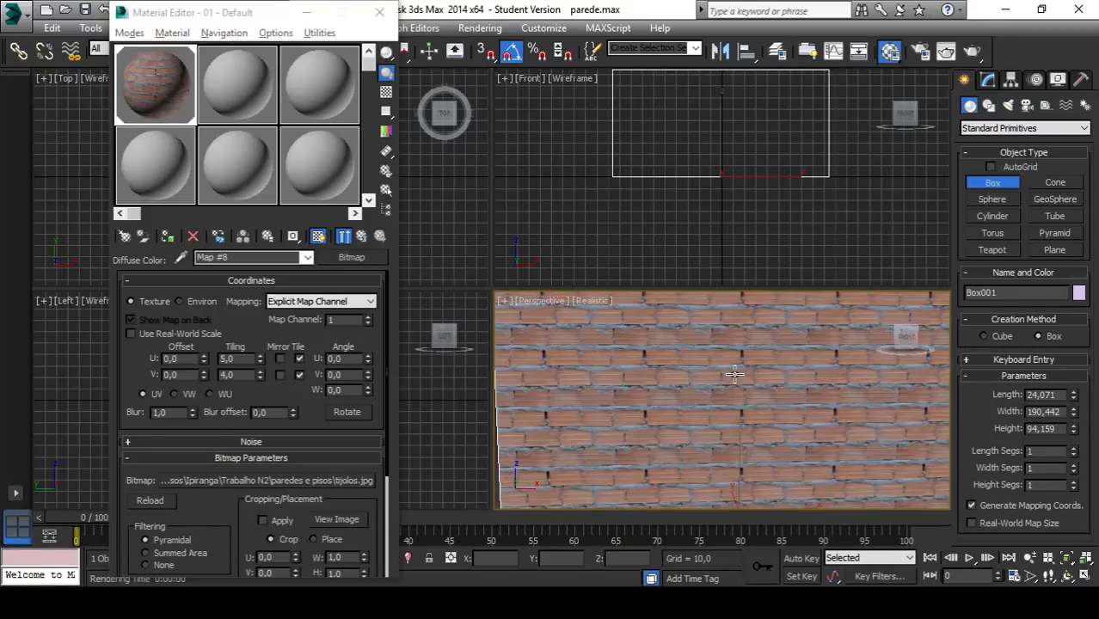
alt+middle_drag(733, 373, 712, 411)
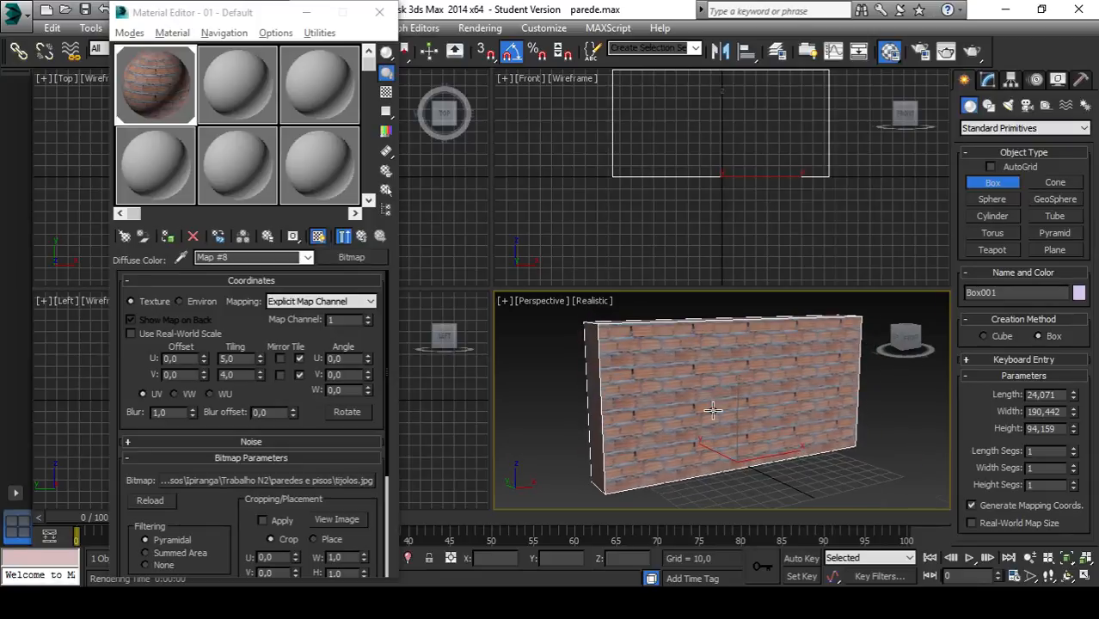
scroll(715, 410, up, 3)
scroll(717, 410, up, 3)
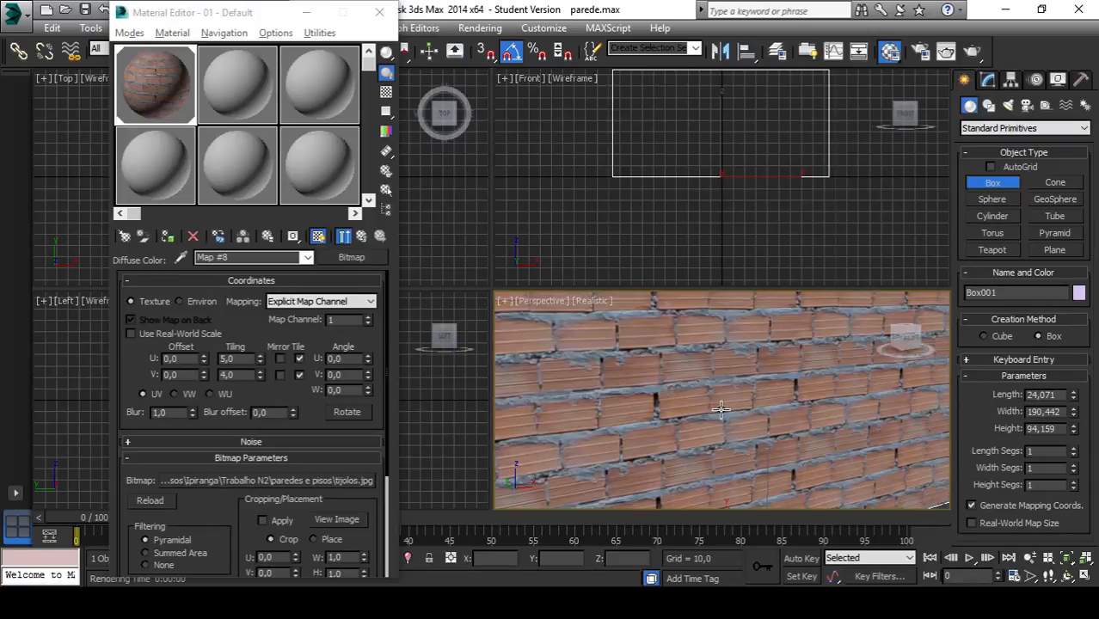
scroll(721, 409, down, 6)
alt+middle_drag(741, 416, 704, 393)
scroll(760, 385, up, 3)
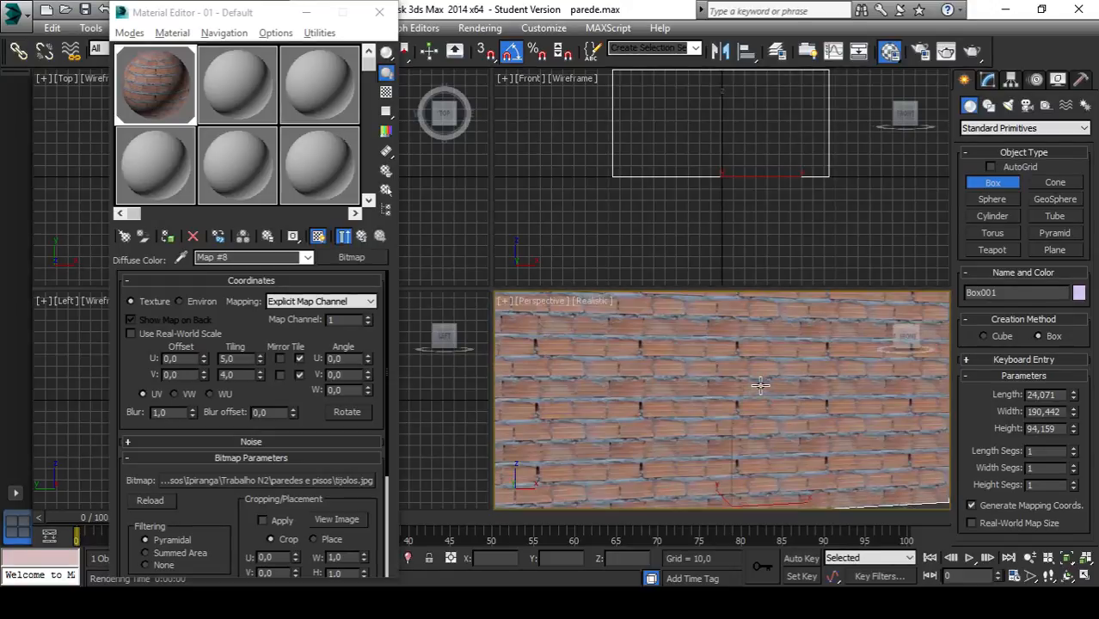
scroll(760, 385, down, 3)
mouse_move(760, 385)
alt+middle_down()
mouse_move(791, 426)
mouse_move(741, 373)
mouse_move(762, 393)
alt+middle_up()
scroll(719, 399, up, 5)
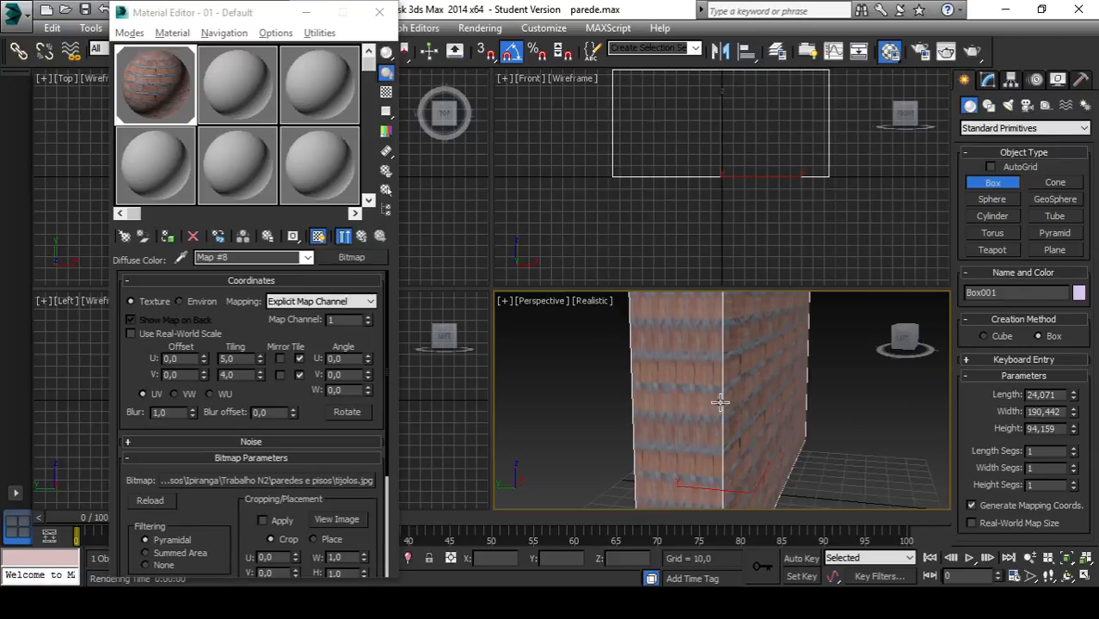
alt+middle_drag(658, 401, 721, 440)
scroll(653, 413, up, 3)
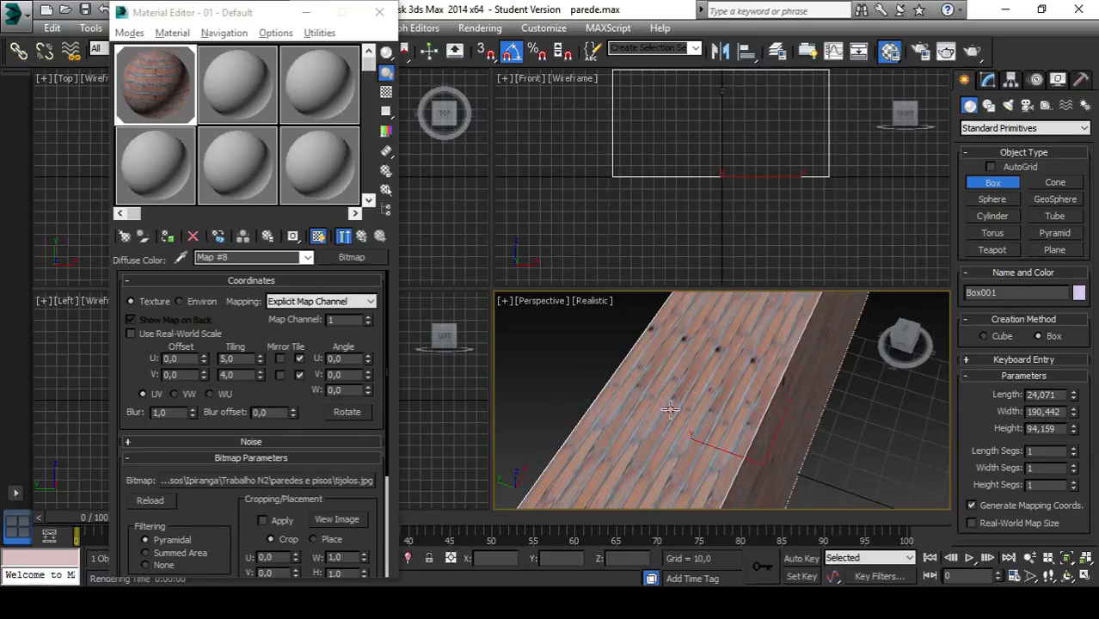
scroll(659, 413, down, 5)
alt+middle_drag(745, 467, 694, 417)
scroll(736, 397, up, 3)
scroll(736, 397, down, 3)
scroll(736, 408, up, 3)
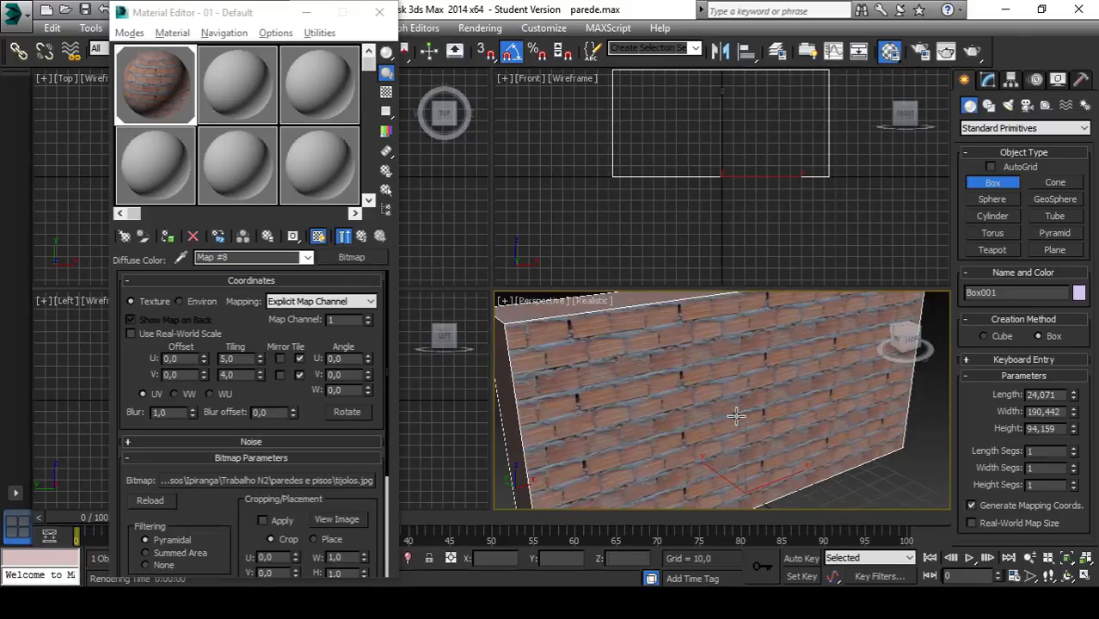
alt+middle_drag(736, 416, 716, 389)
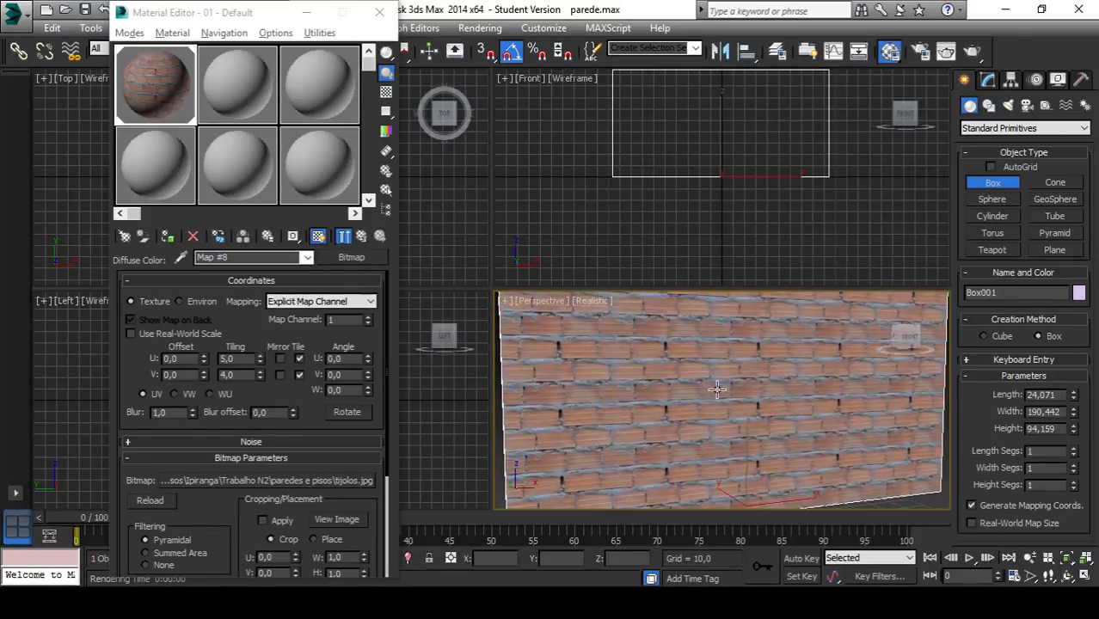
- Examine the whole brick wall from an angle and review the brick bitmap's coordinates and bitmap parameters
scroll(715, 389, down, 3)
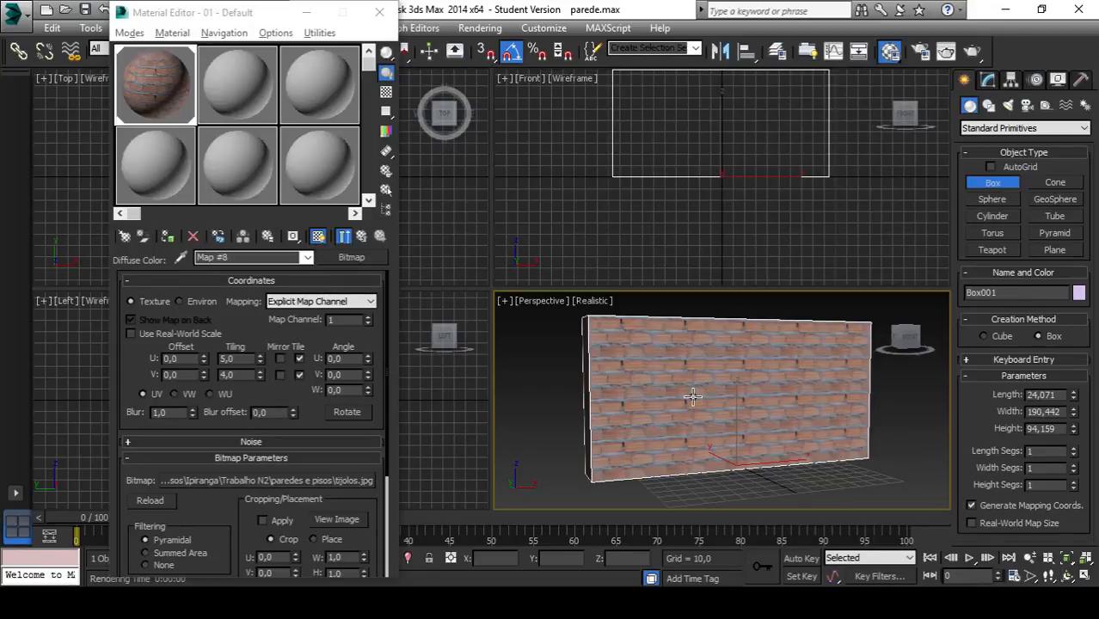
alt+middle_drag(677, 400, 698, 422)
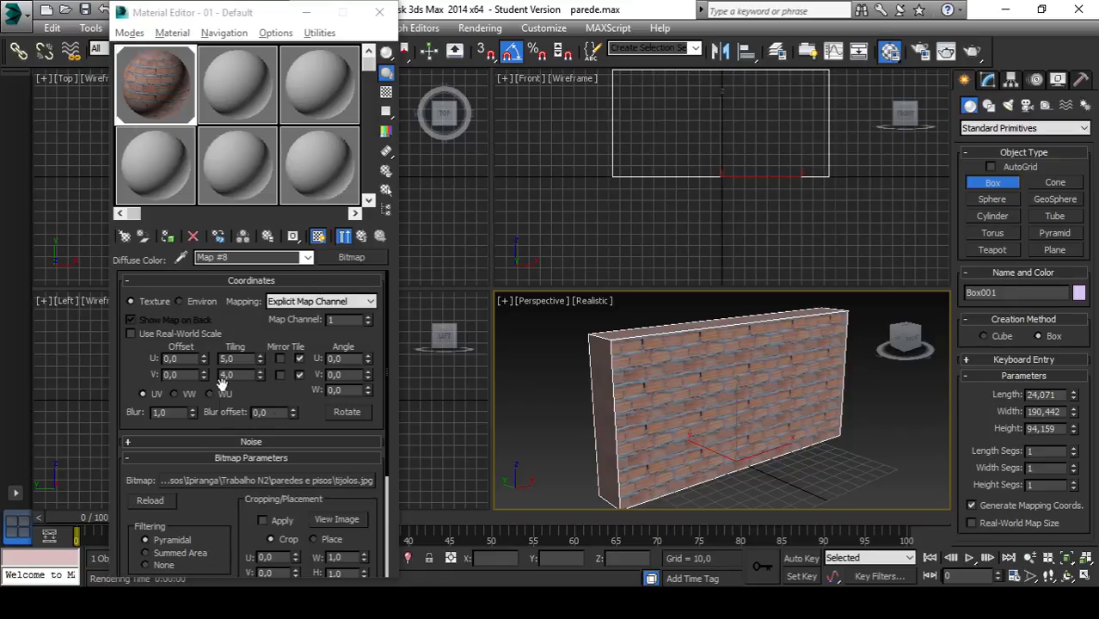
scroll(239, 358, down, 5)
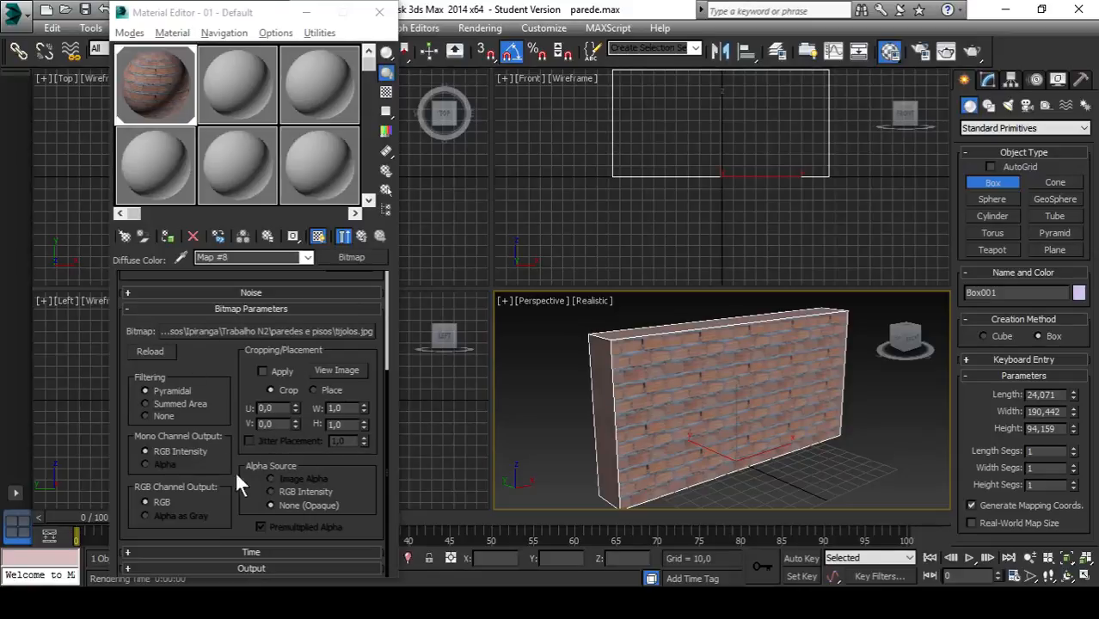
scroll(222, 439, up, 3)
scroll(221, 437, up, 1)
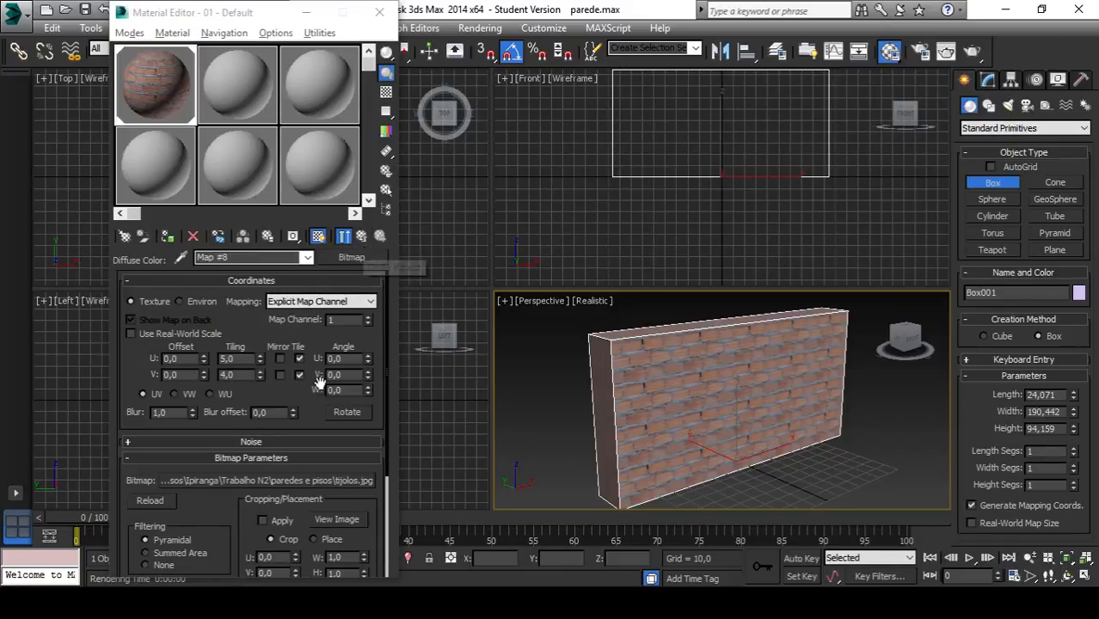
scroll(276, 361, down, 2)
scroll(271, 374, down, 1)
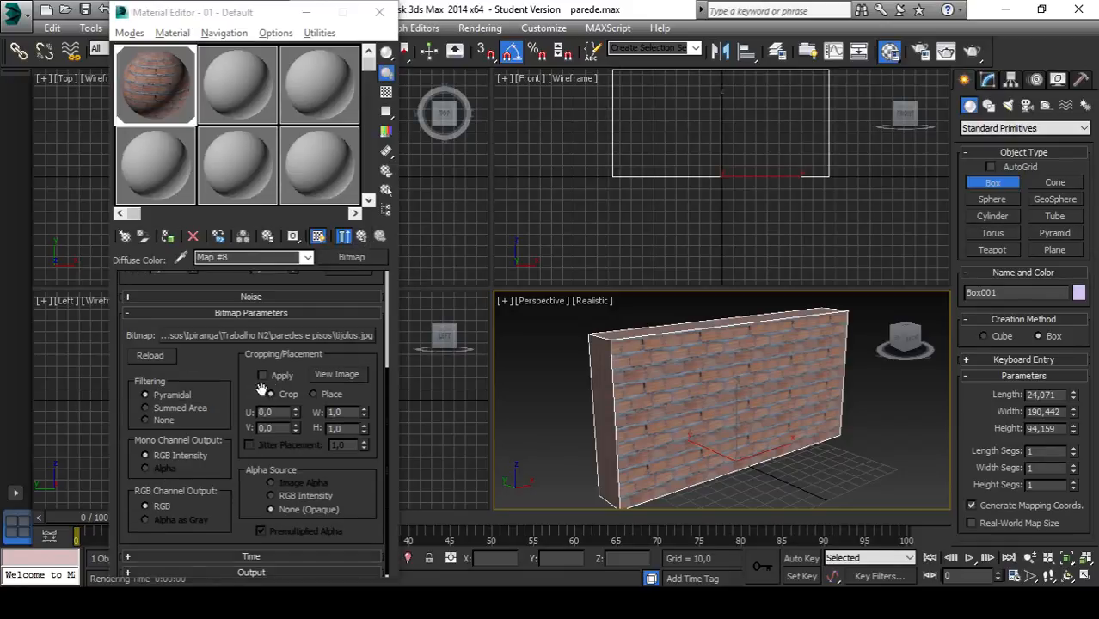
scroll(249, 468, up, 3)
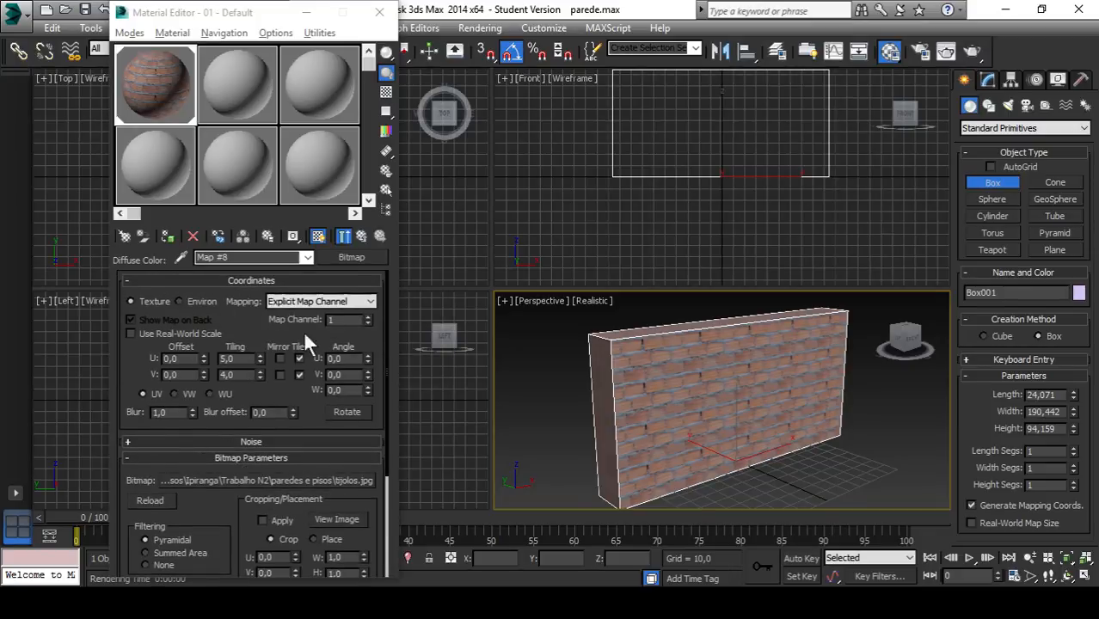
- Go back to the parent brick material, review its map slots and Blinn parameters, and inspect the wall's brick surface up close
click(362, 237)
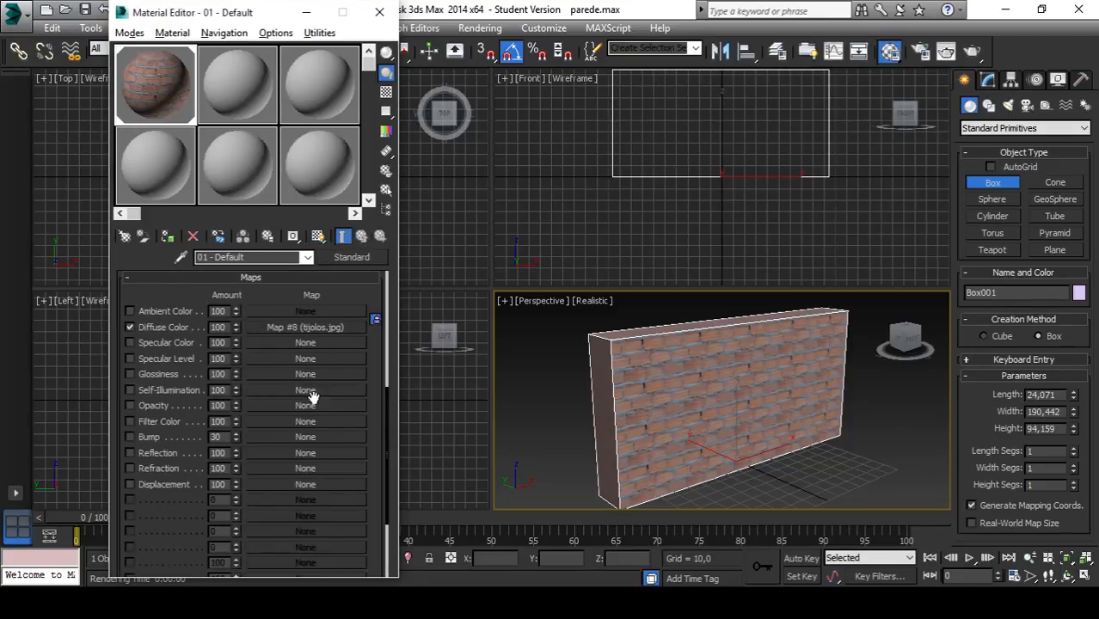
scroll(283, 482, down, 2)
scroll(288, 465, up, 12)
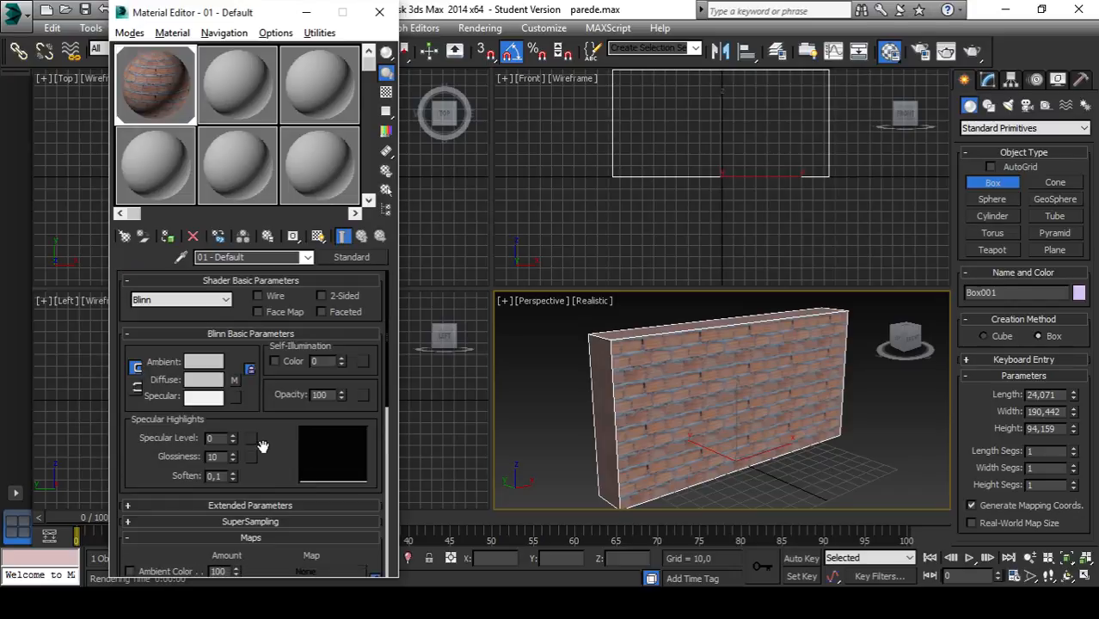
scroll(262, 447, down, 8)
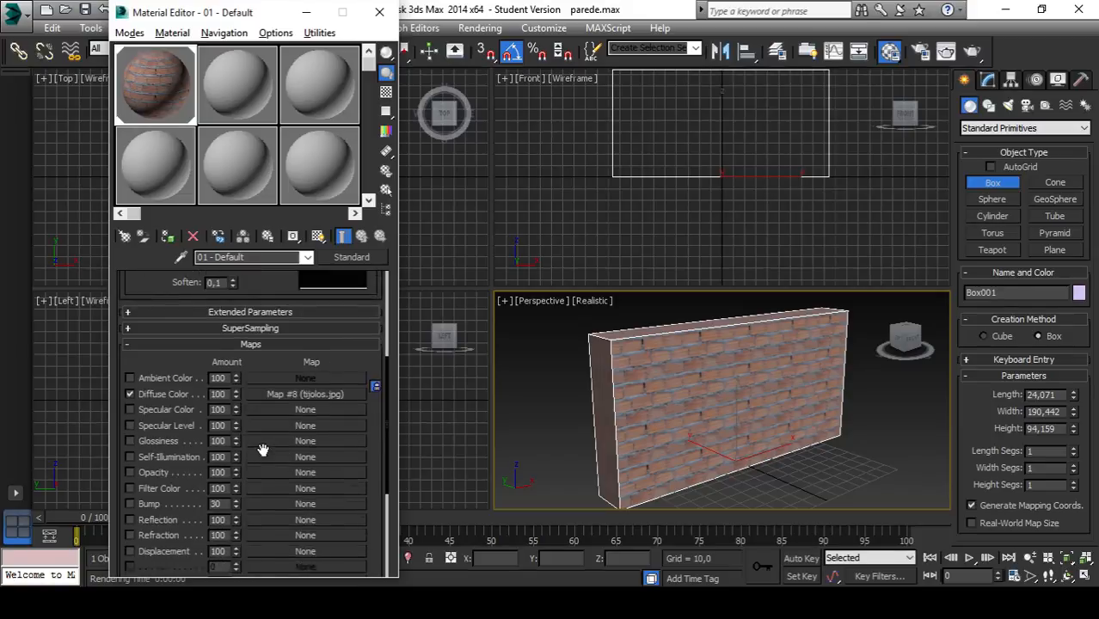
scroll(266, 461, up, 8)
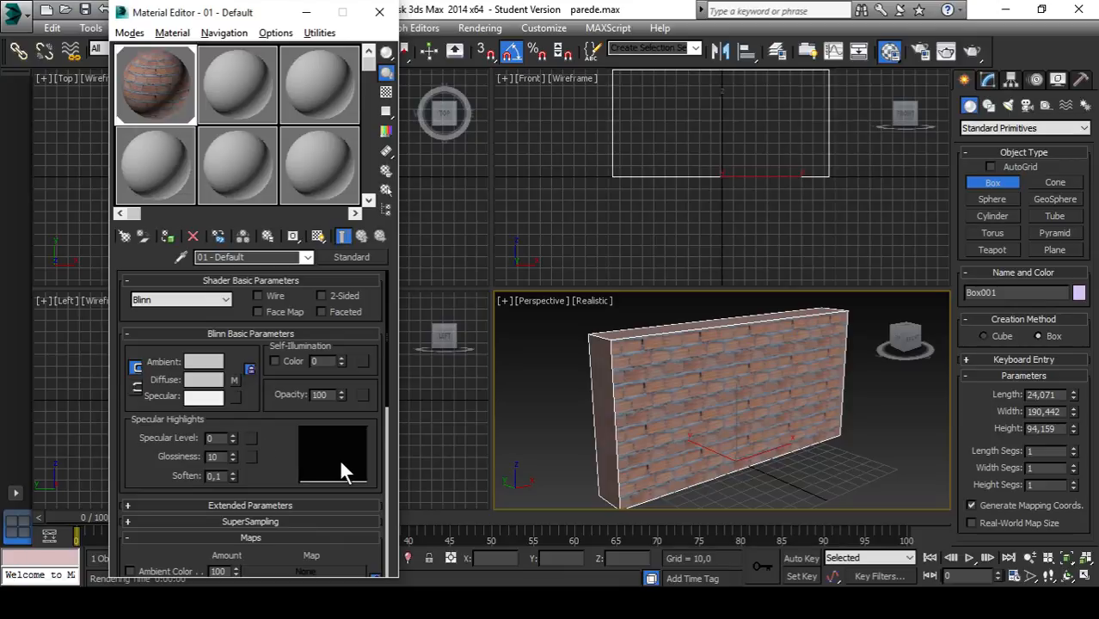
alt+middle_drag(697, 409, 710, 435)
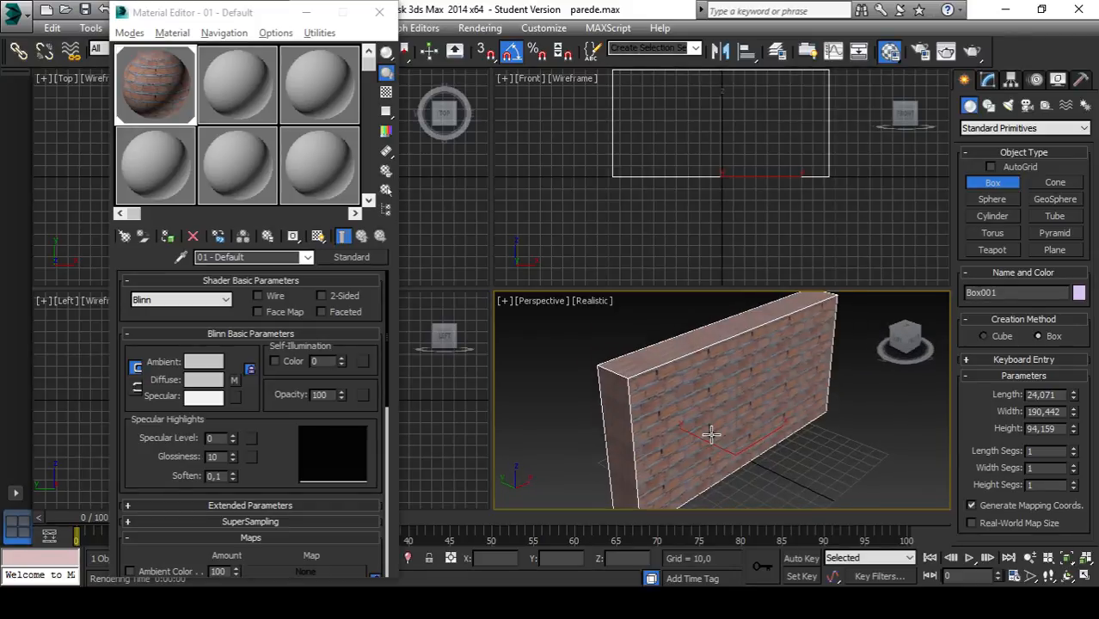
scroll(681, 421, up, 2)
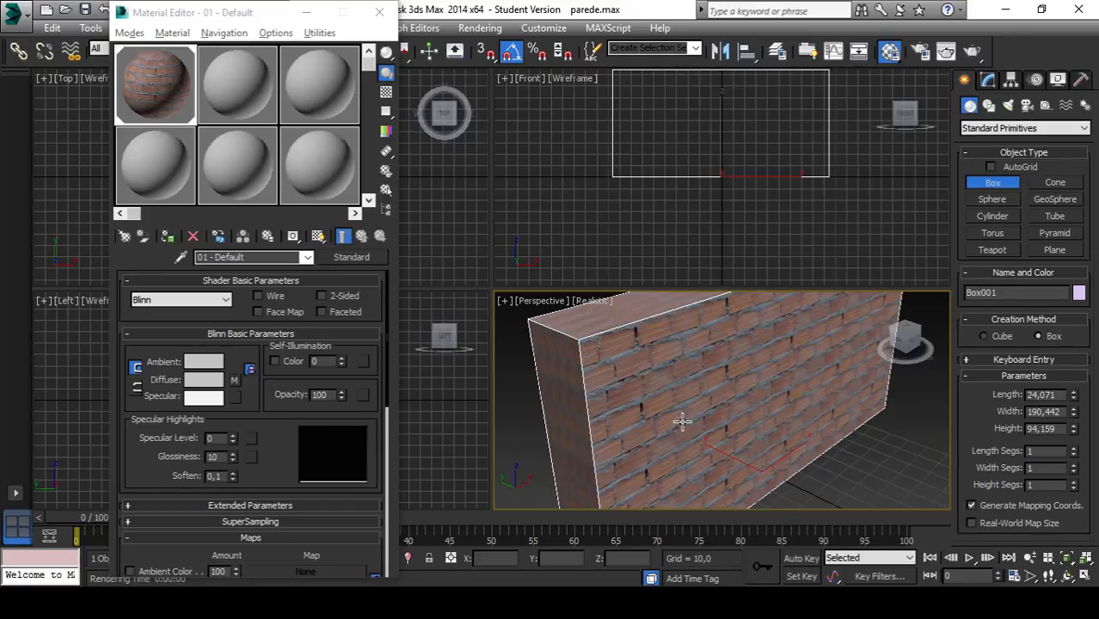